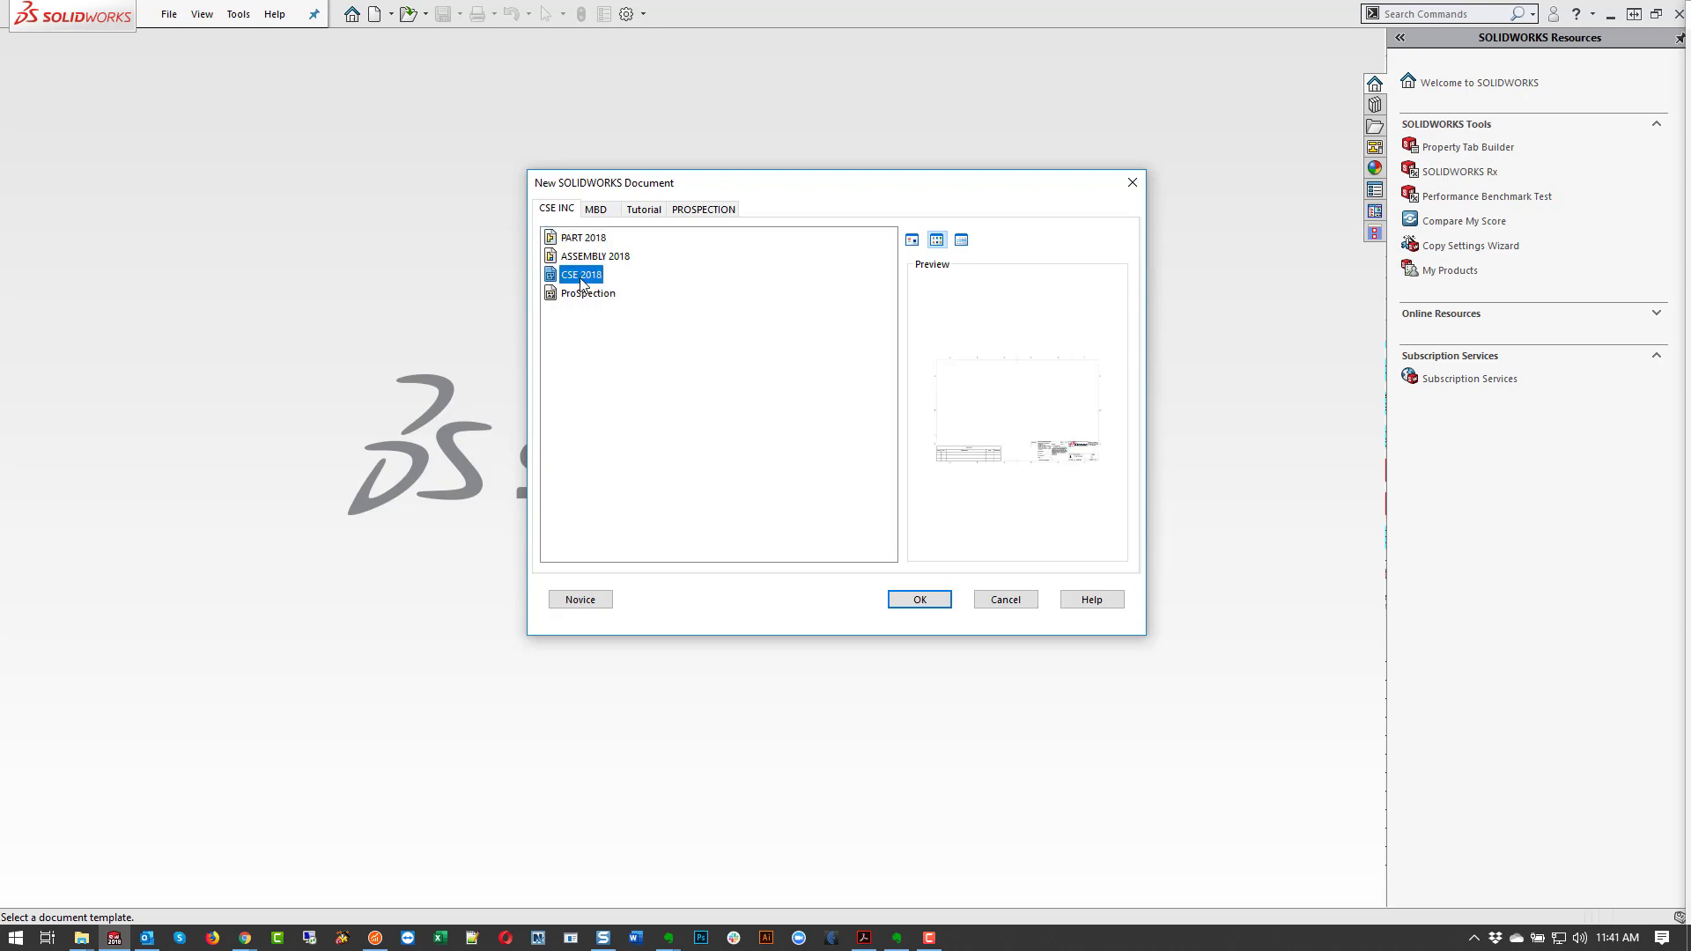
# Step: Create a drawing from the CSE 2018 template and save its sheet format as "B-land-CSE - 2018.8 - TEMP" in the SHEET FORMATS folder
pyautogui.click(919, 599)
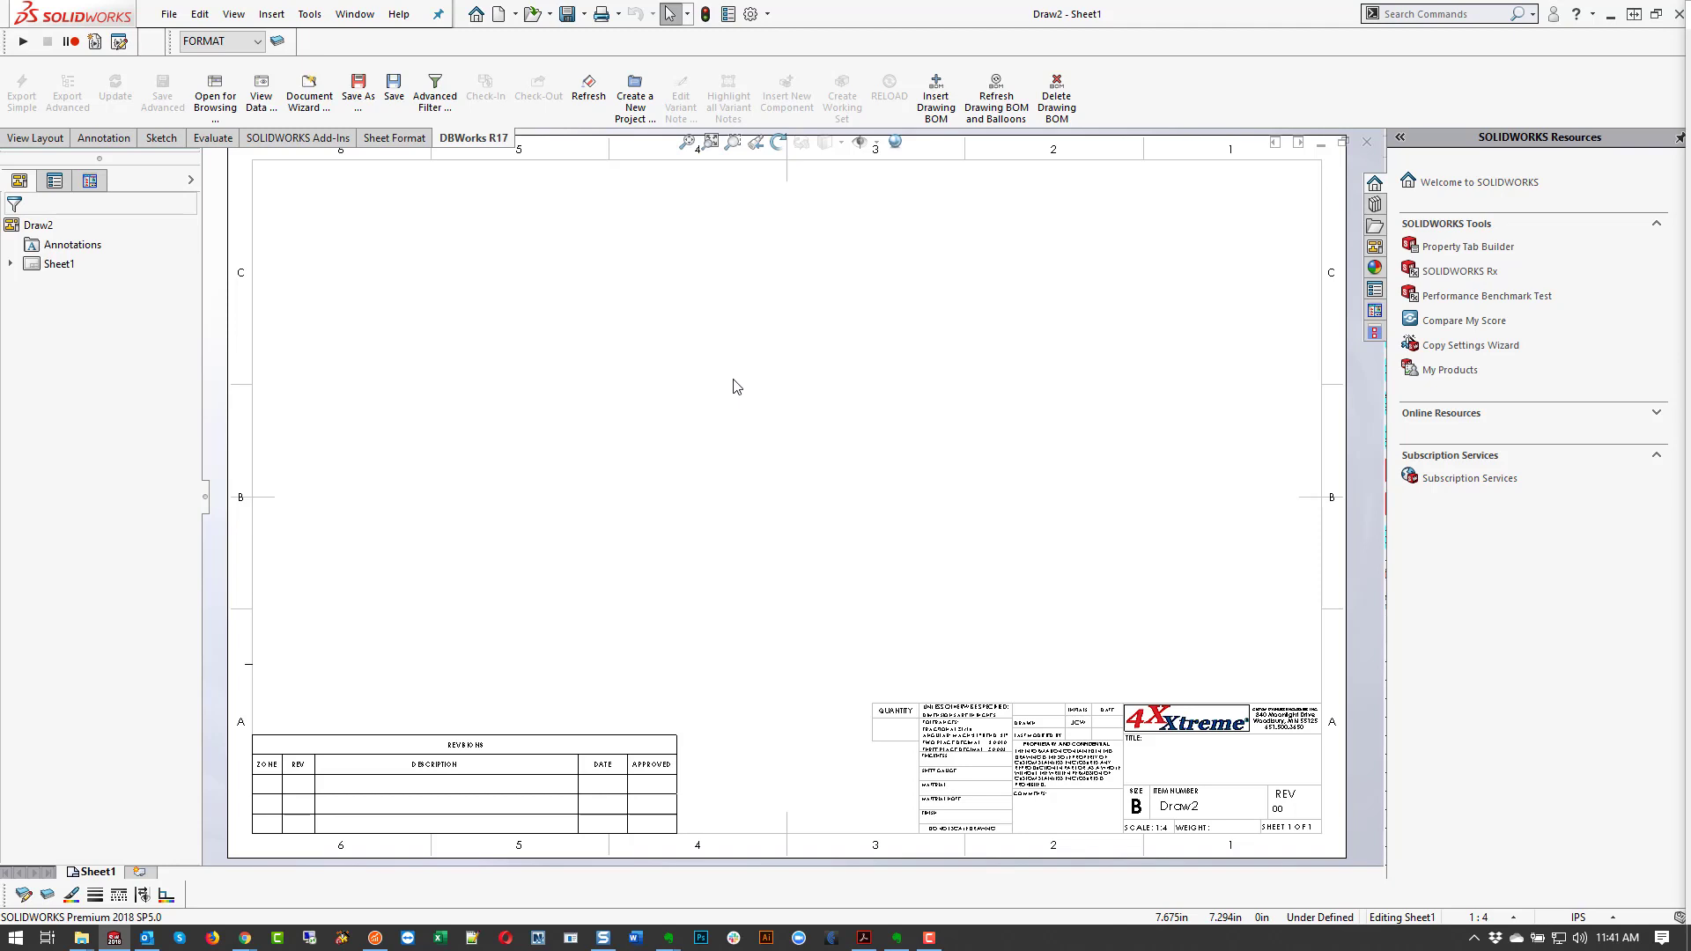
pyautogui.click(167, 14)
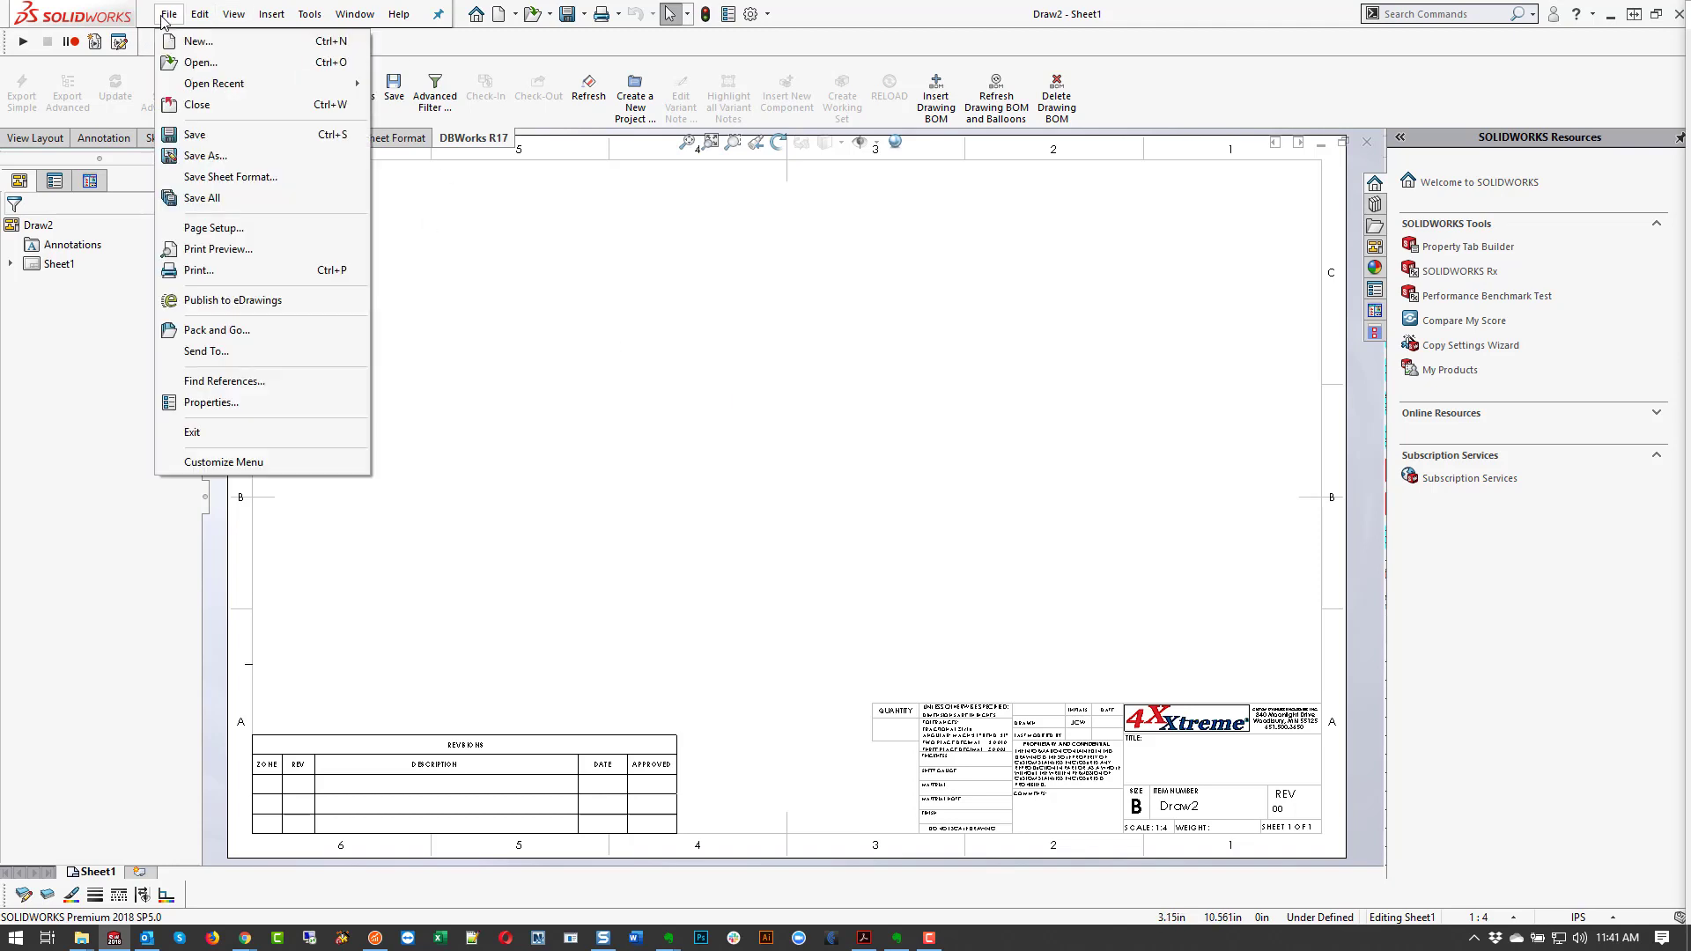
pyautogui.click(222, 178)
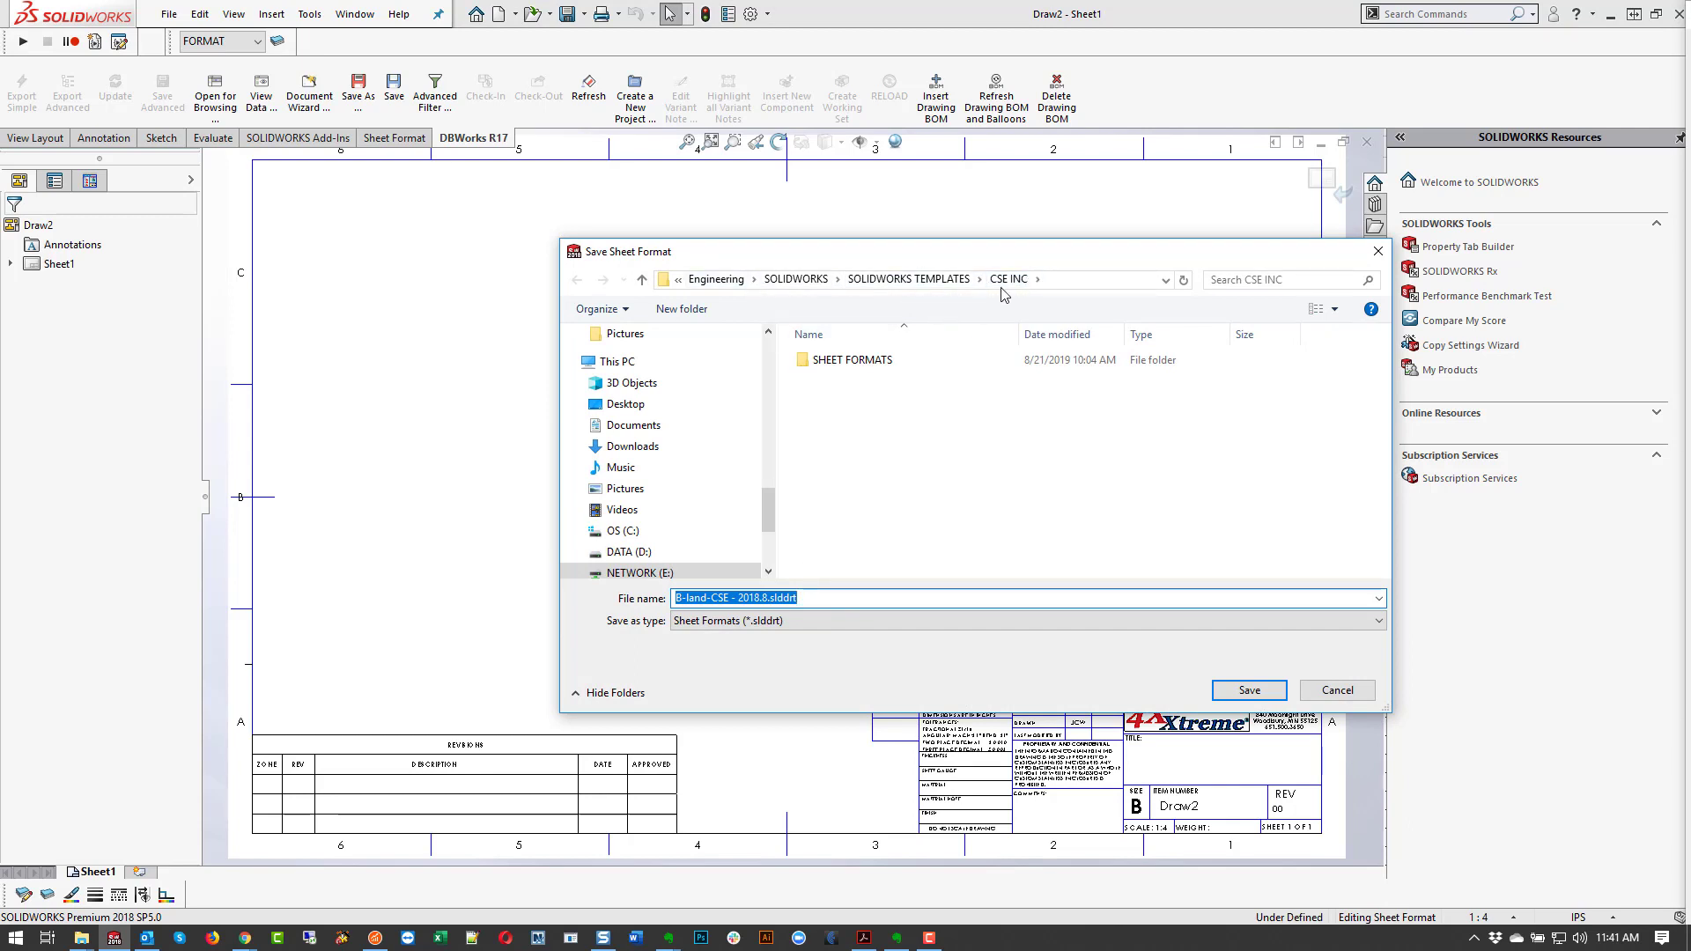
pyautogui.click(835, 368)
pyautogui.doubleClick(835, 368)
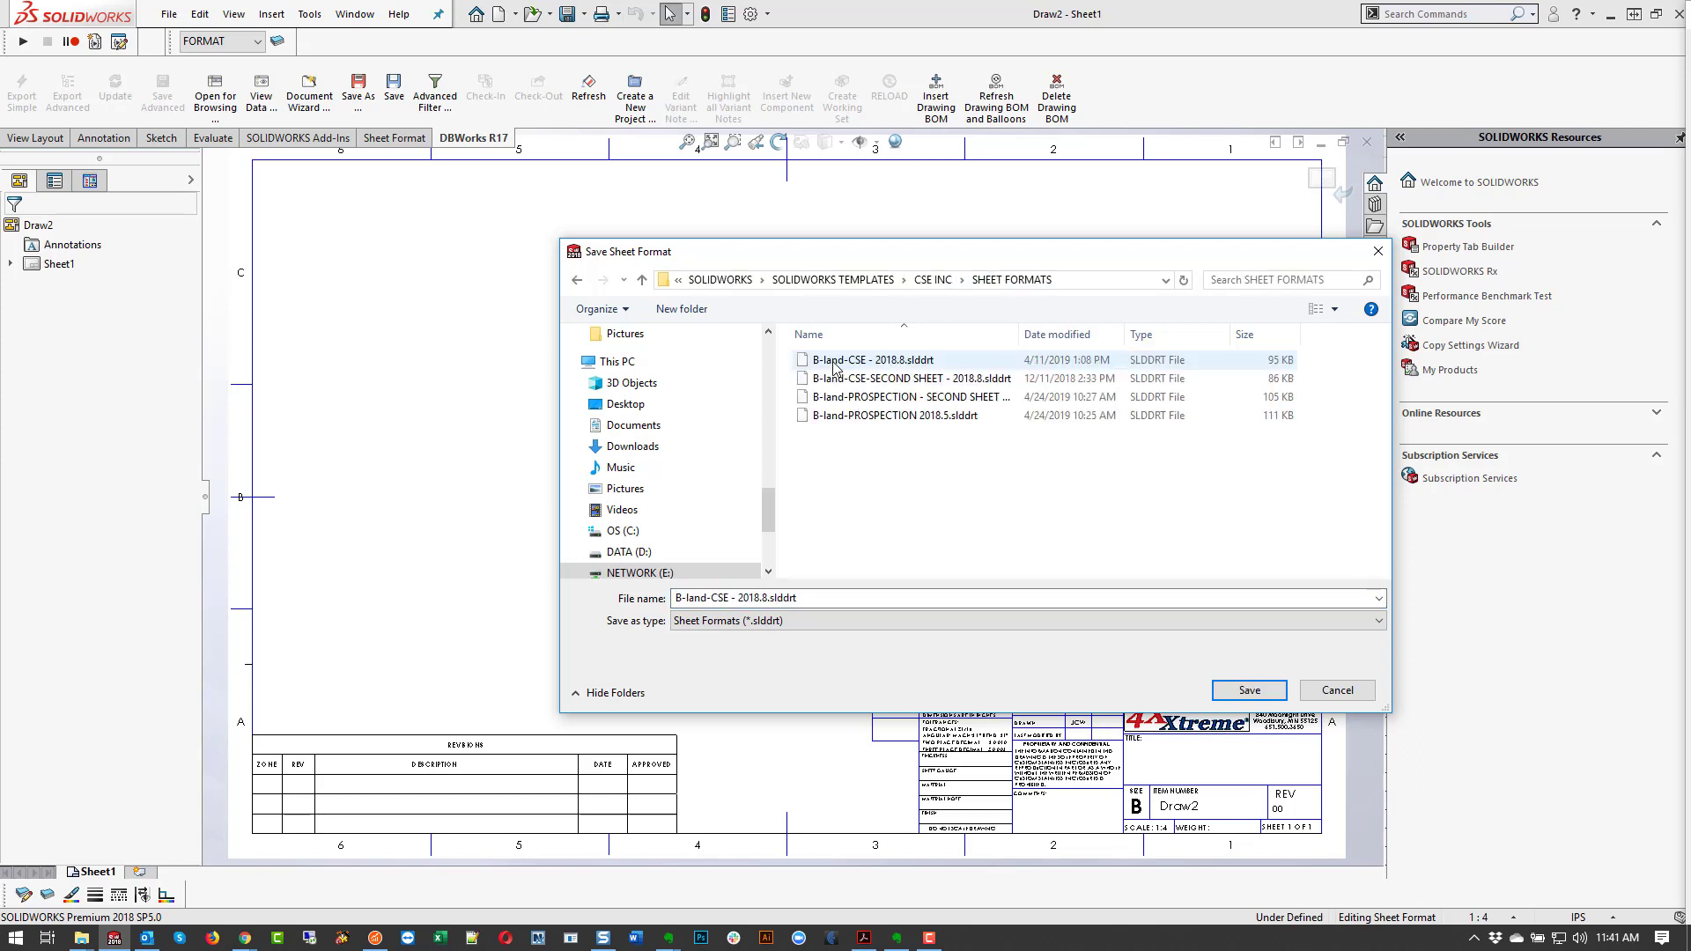
pyautogui.click(765, 600)
pyautogui.click(767, 598)
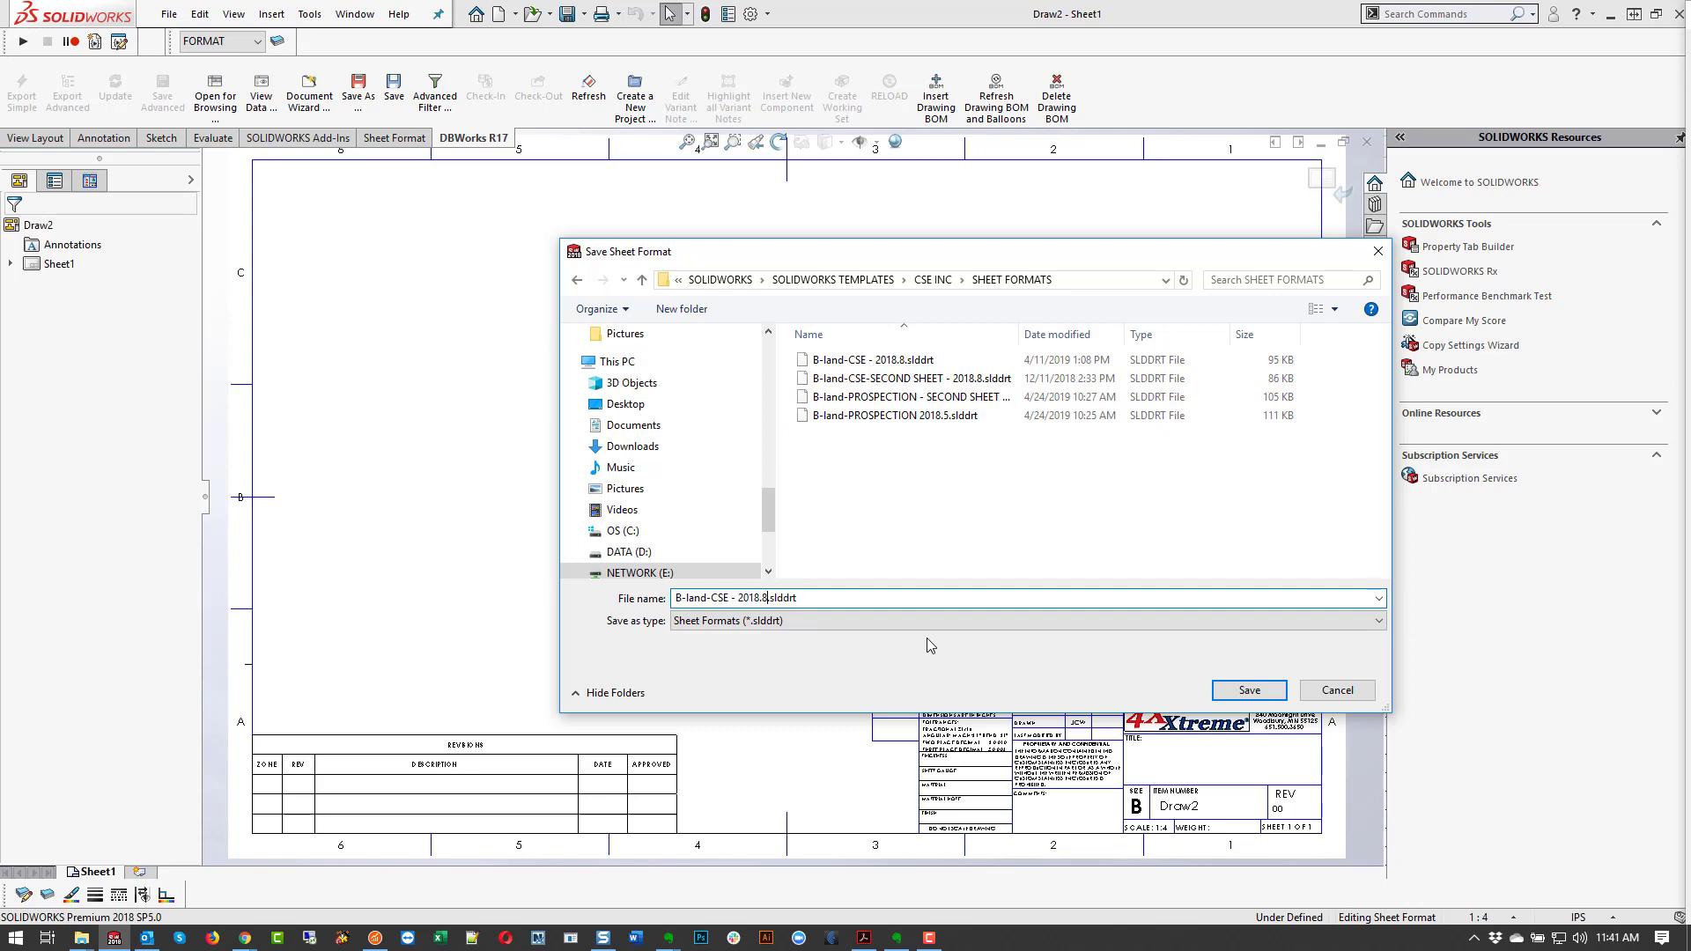
pyautogui.write('- TEMP')
pyautogui.press('Return')
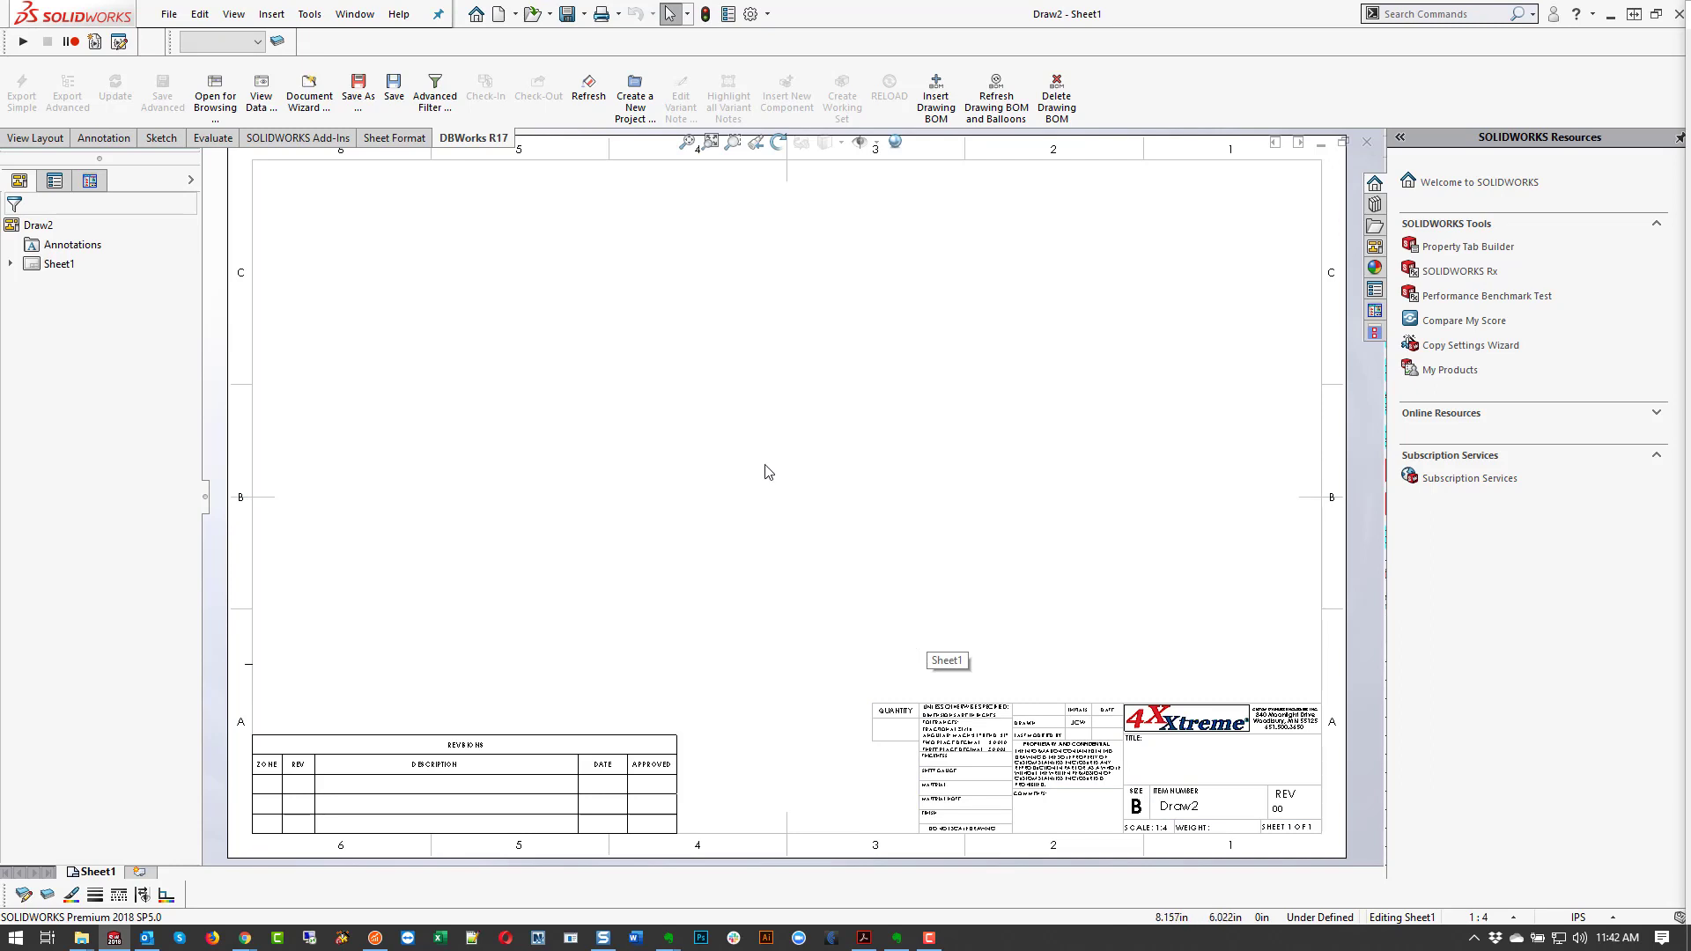
# Step: Apply the "B-land-CSE - 2018.8 - TEMP" sheet format from the SHEET FORMATS folder to Sheet1
pyautogui.rightClick(749, 388)
pyautogui.click(804, 596)
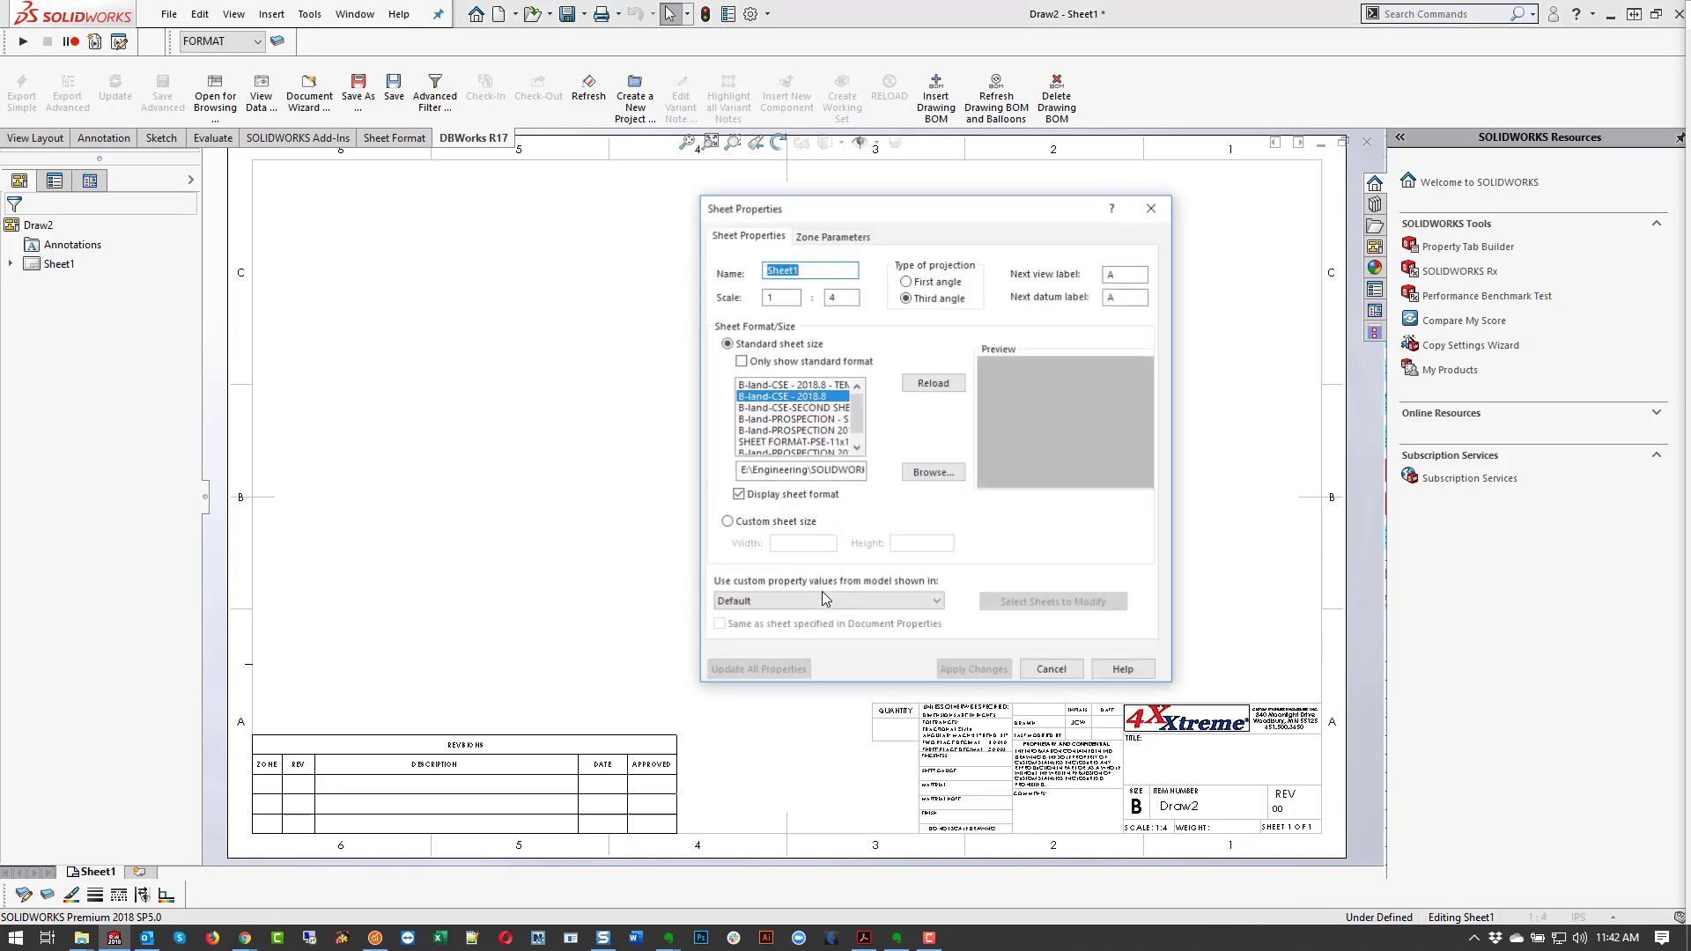
pyautogui.click(827, 387)
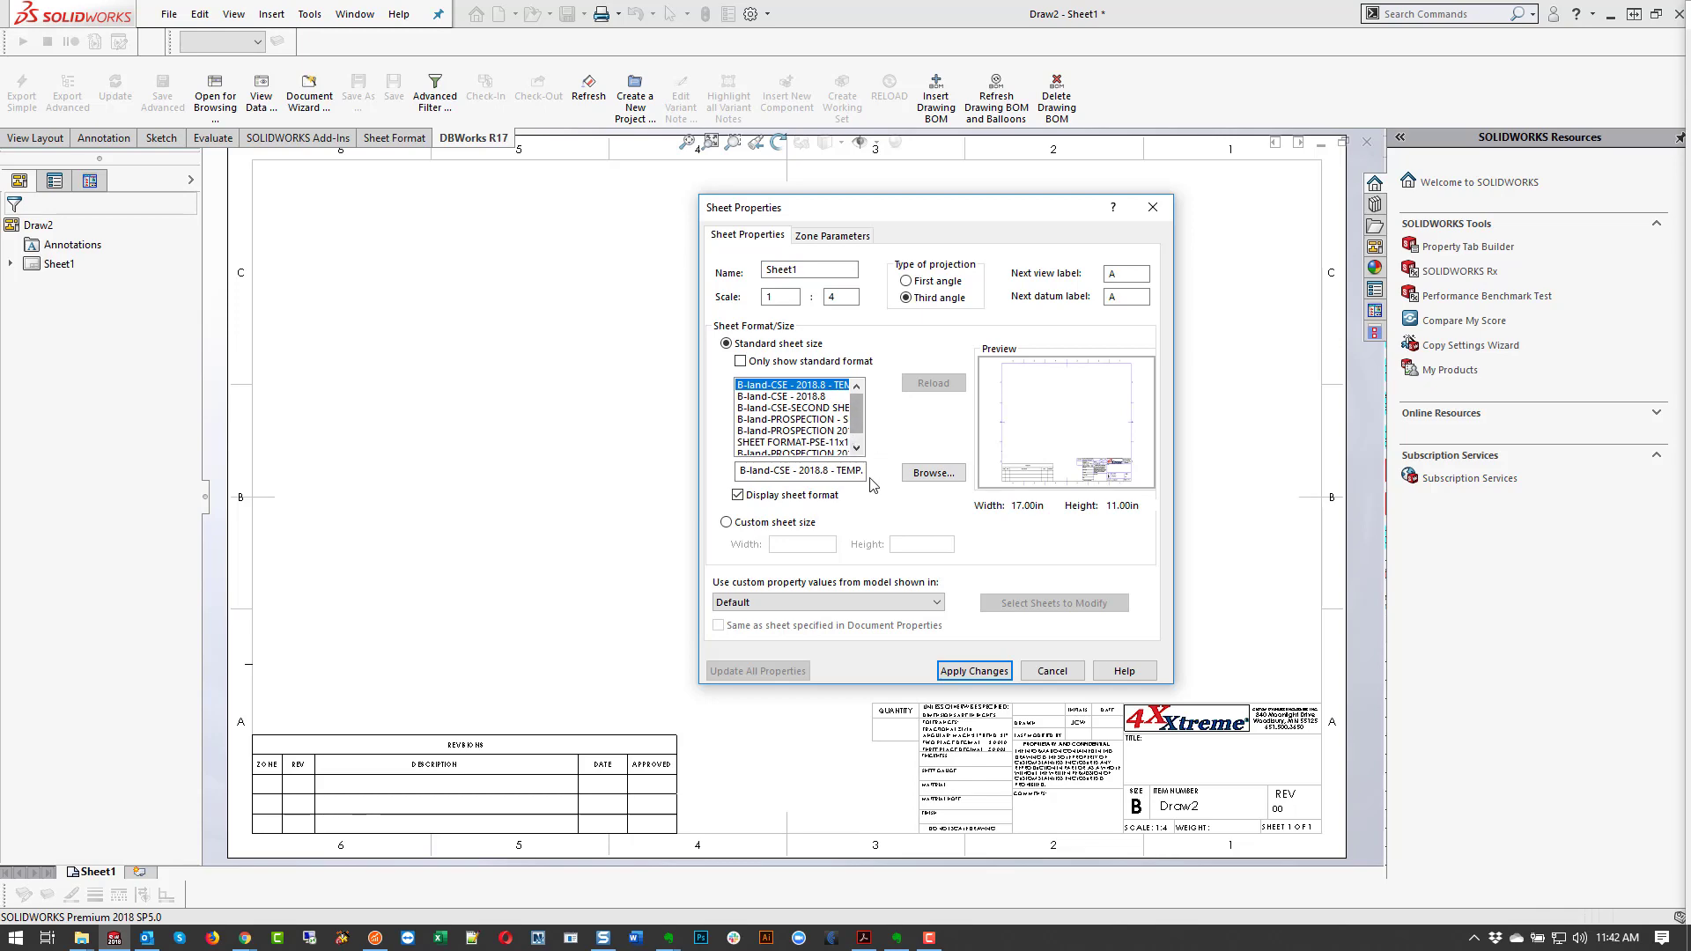
pyautogui.moveTo(843, 470); pyautogui.dragTo(896, 474)
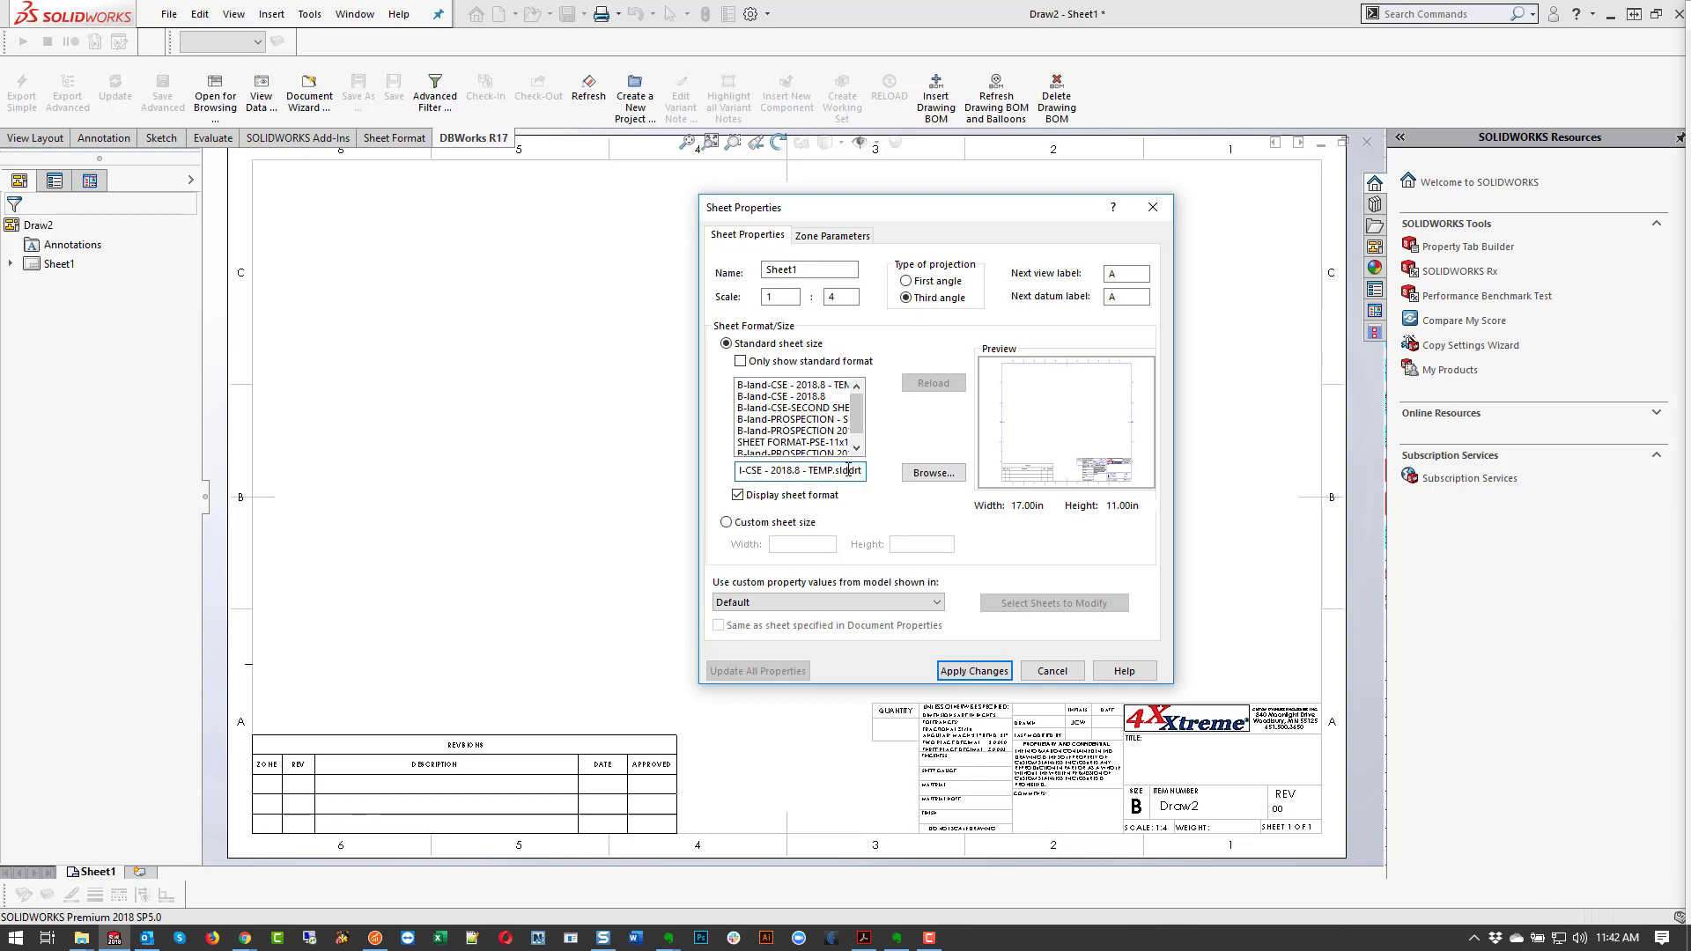
pyautogui.click(933, 472)
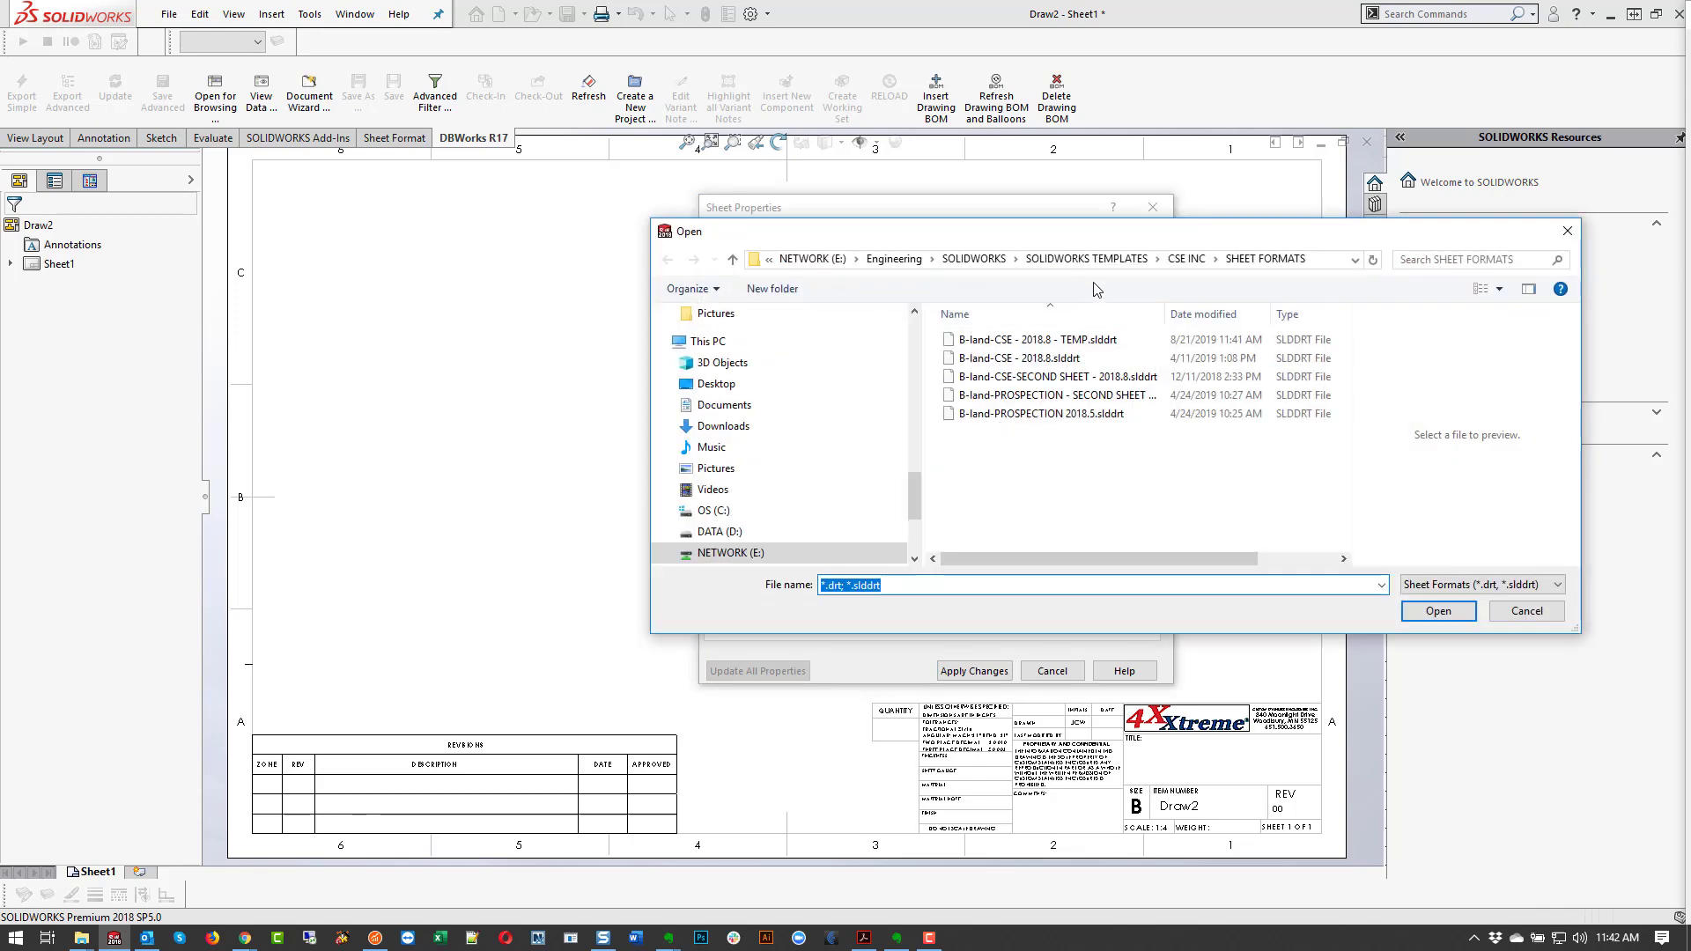
pyautogui.click(1072, 345)
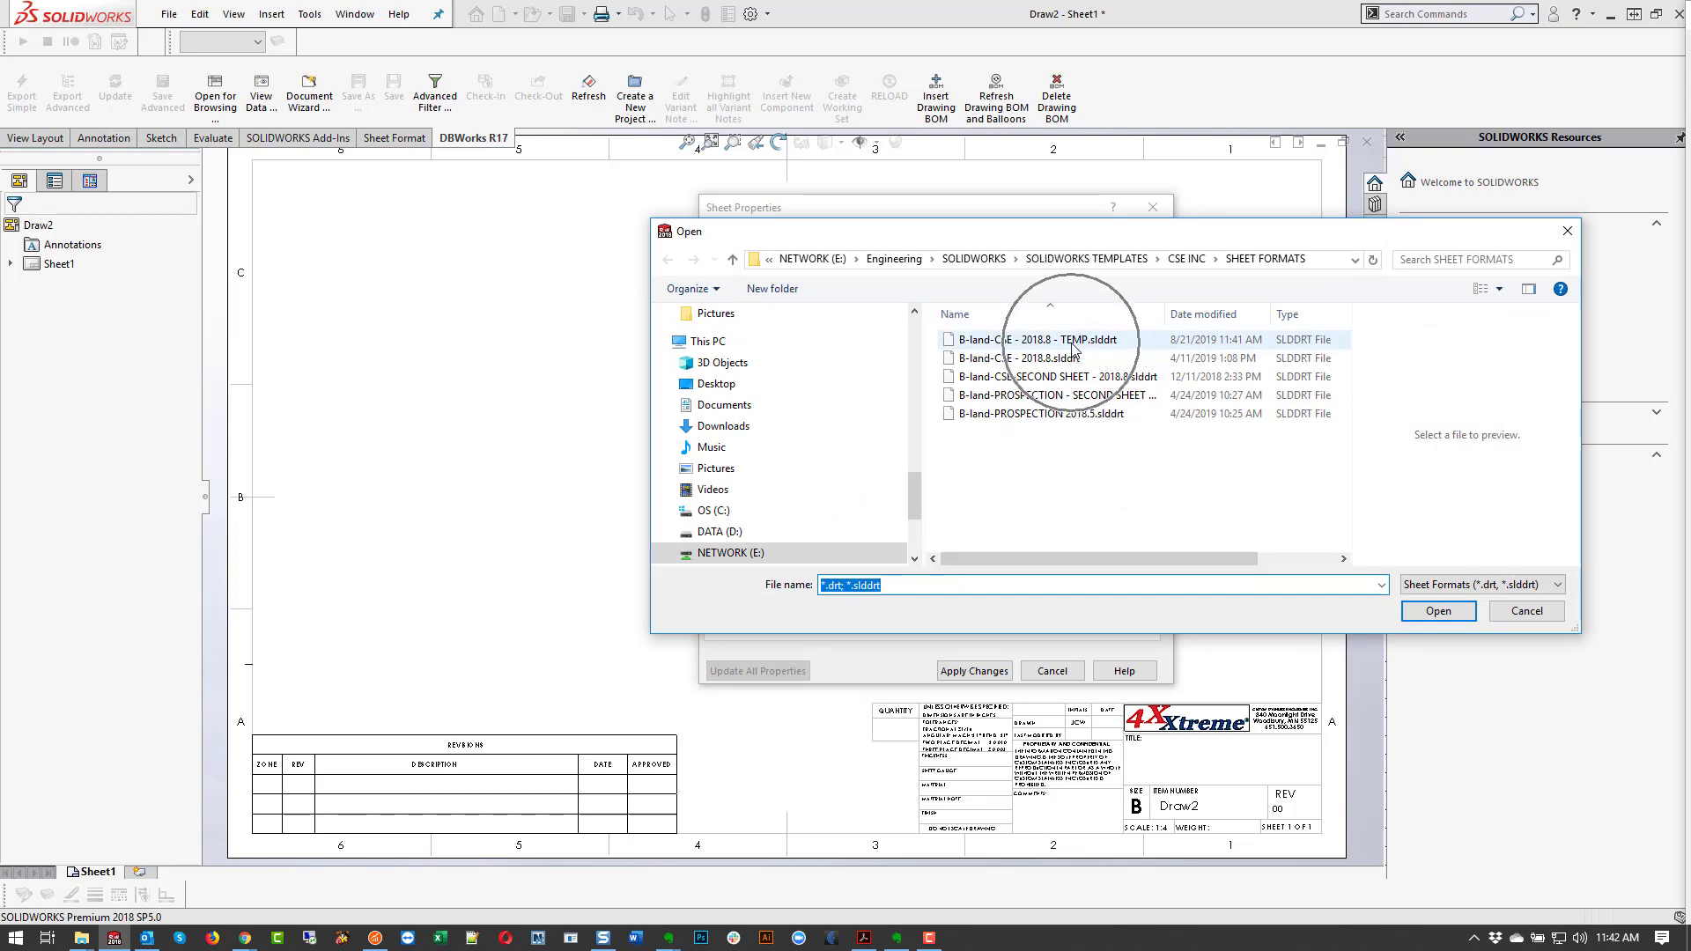
pyautogui.click(1439, 612)
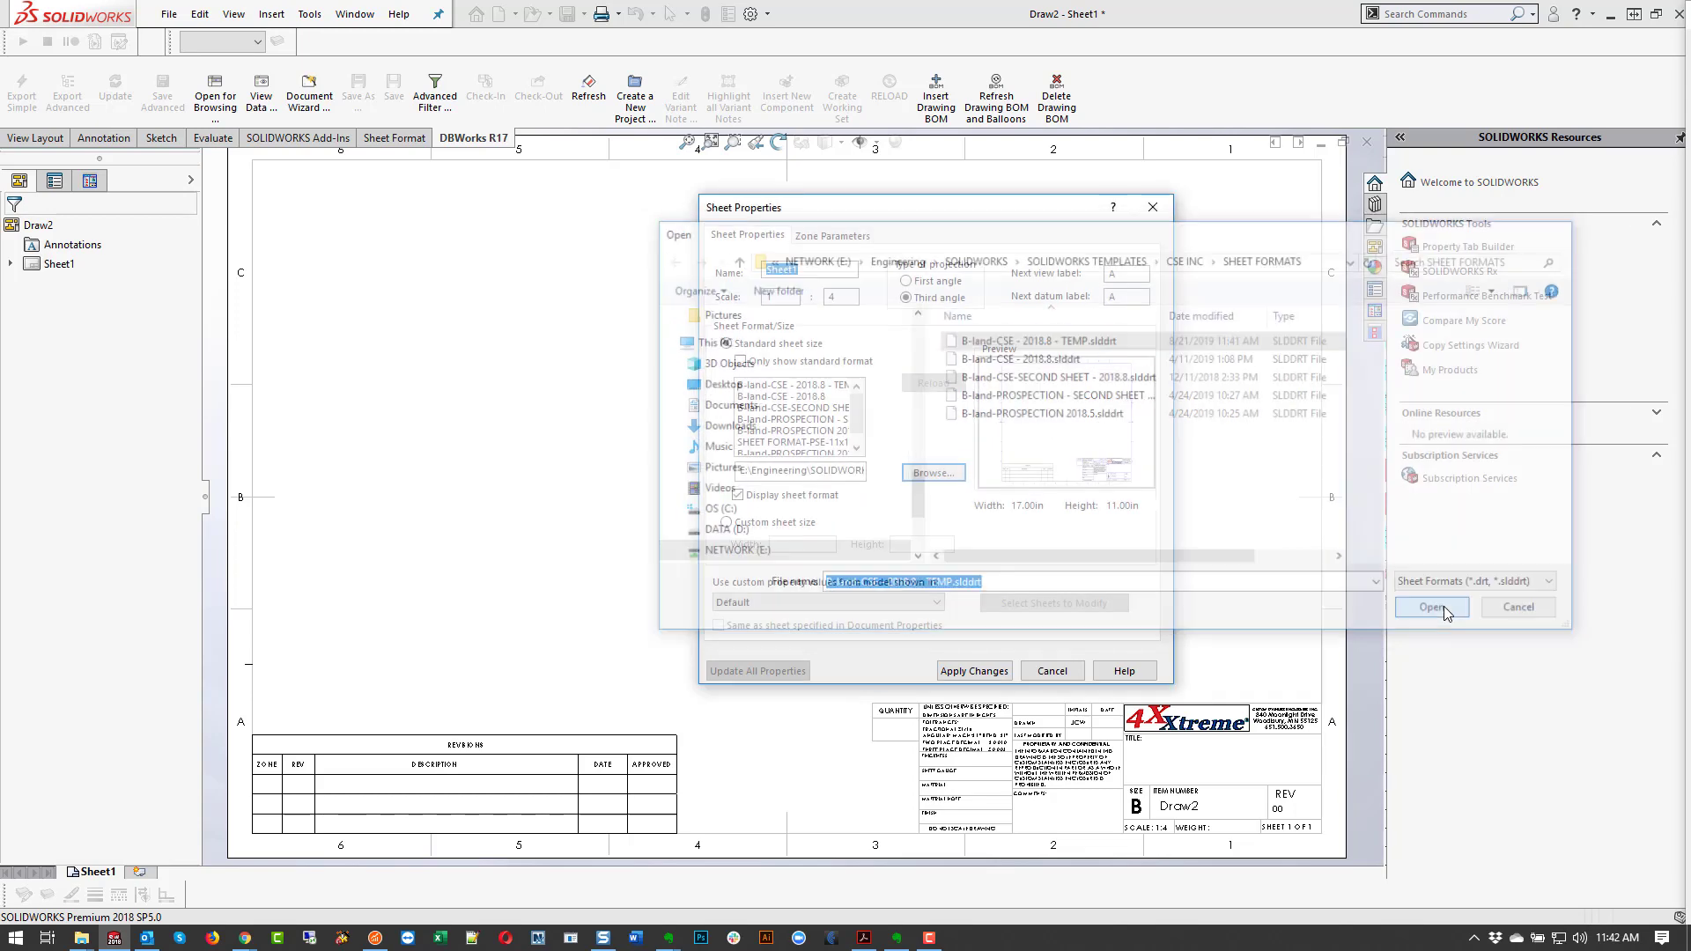
pyautogui.click(987, 672)
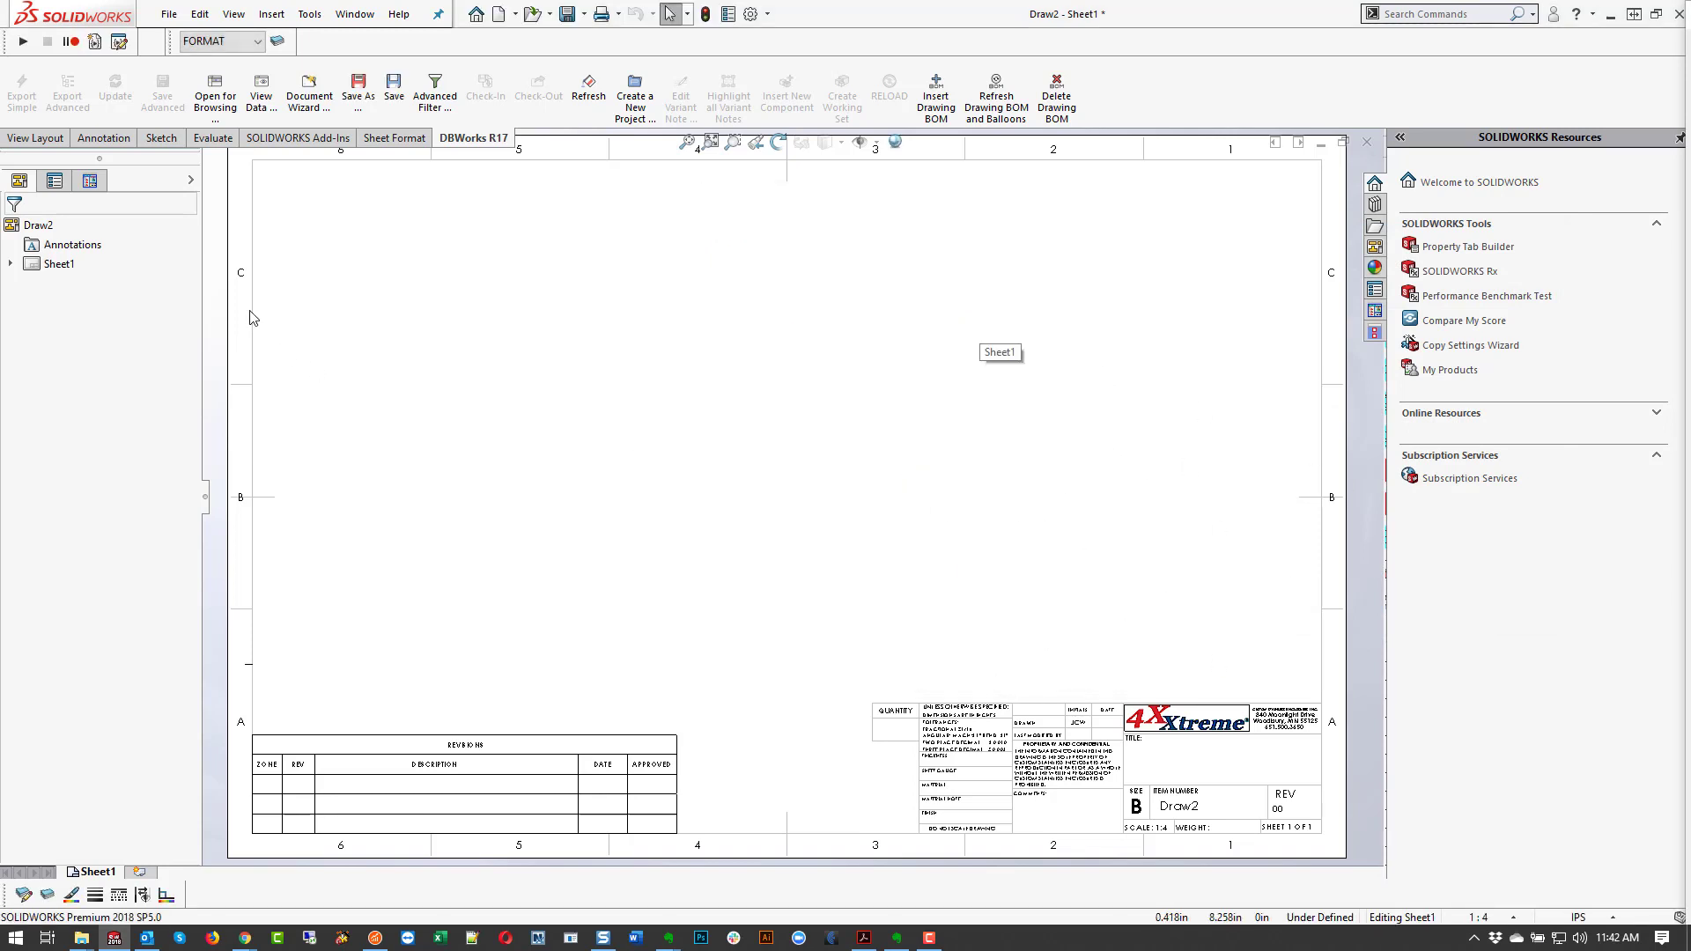
# Step: Edit Sheet1's sheet format and add a note reading "temp format" near the middle of the sheet
pyautogui.click(11, 264)
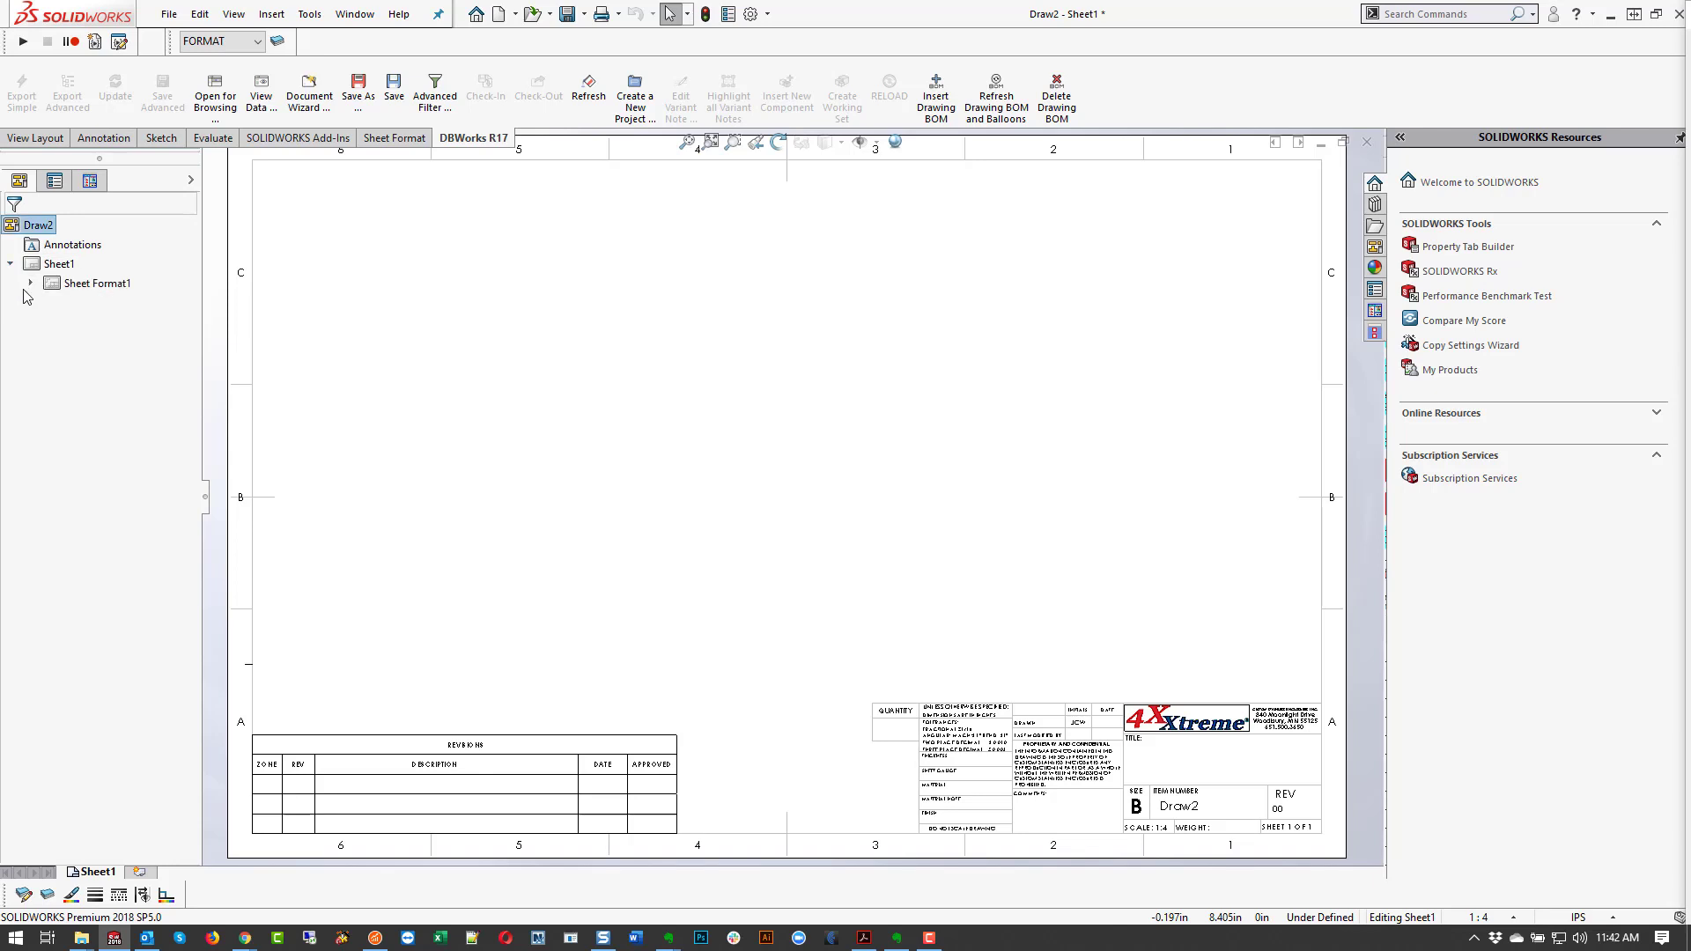
pyautogui.click(814, 383)
pyautogui.rightClick(763, 375)
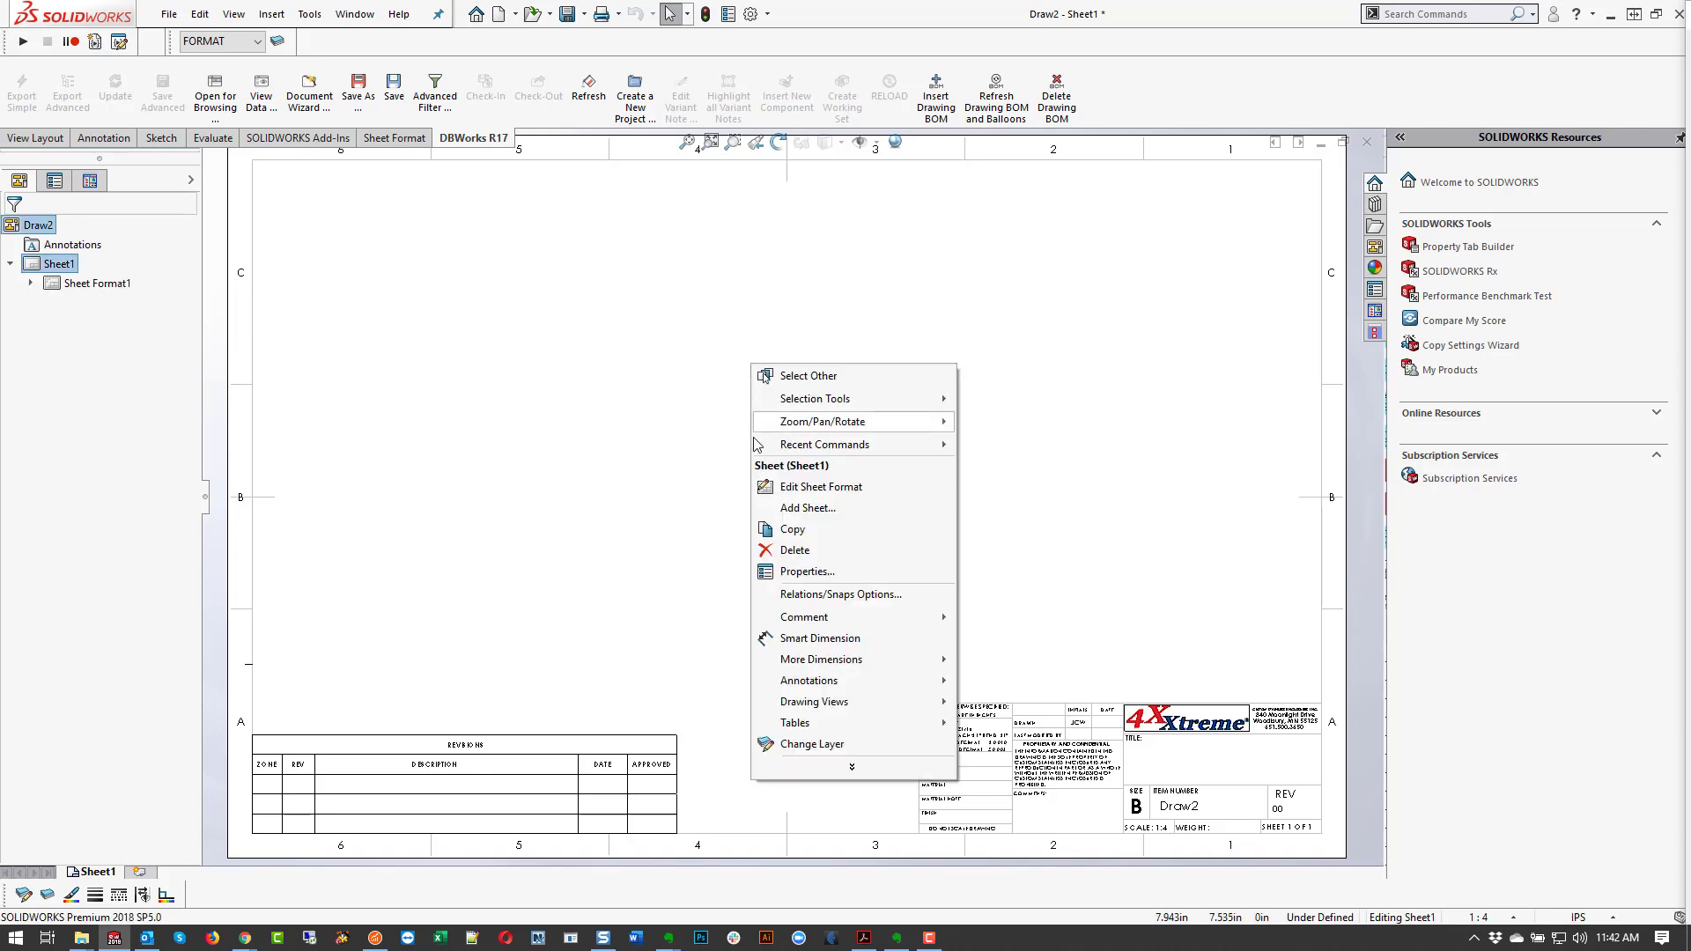
pyautogui.click(841, 486)
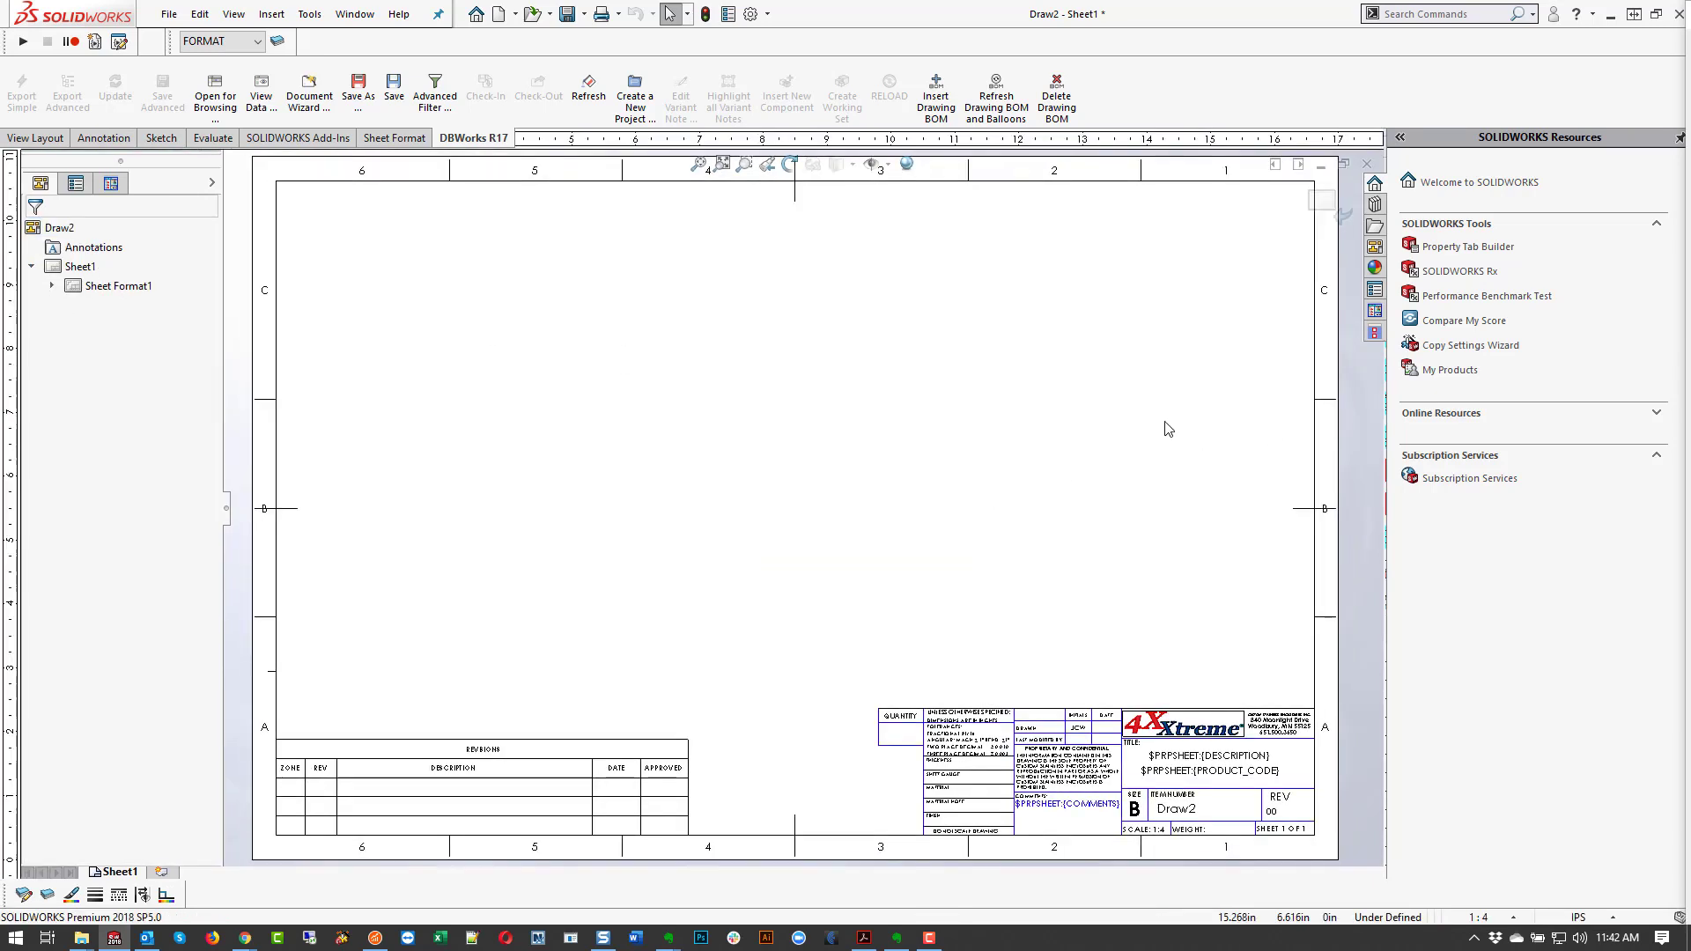
pyautogui.click(158, 141)
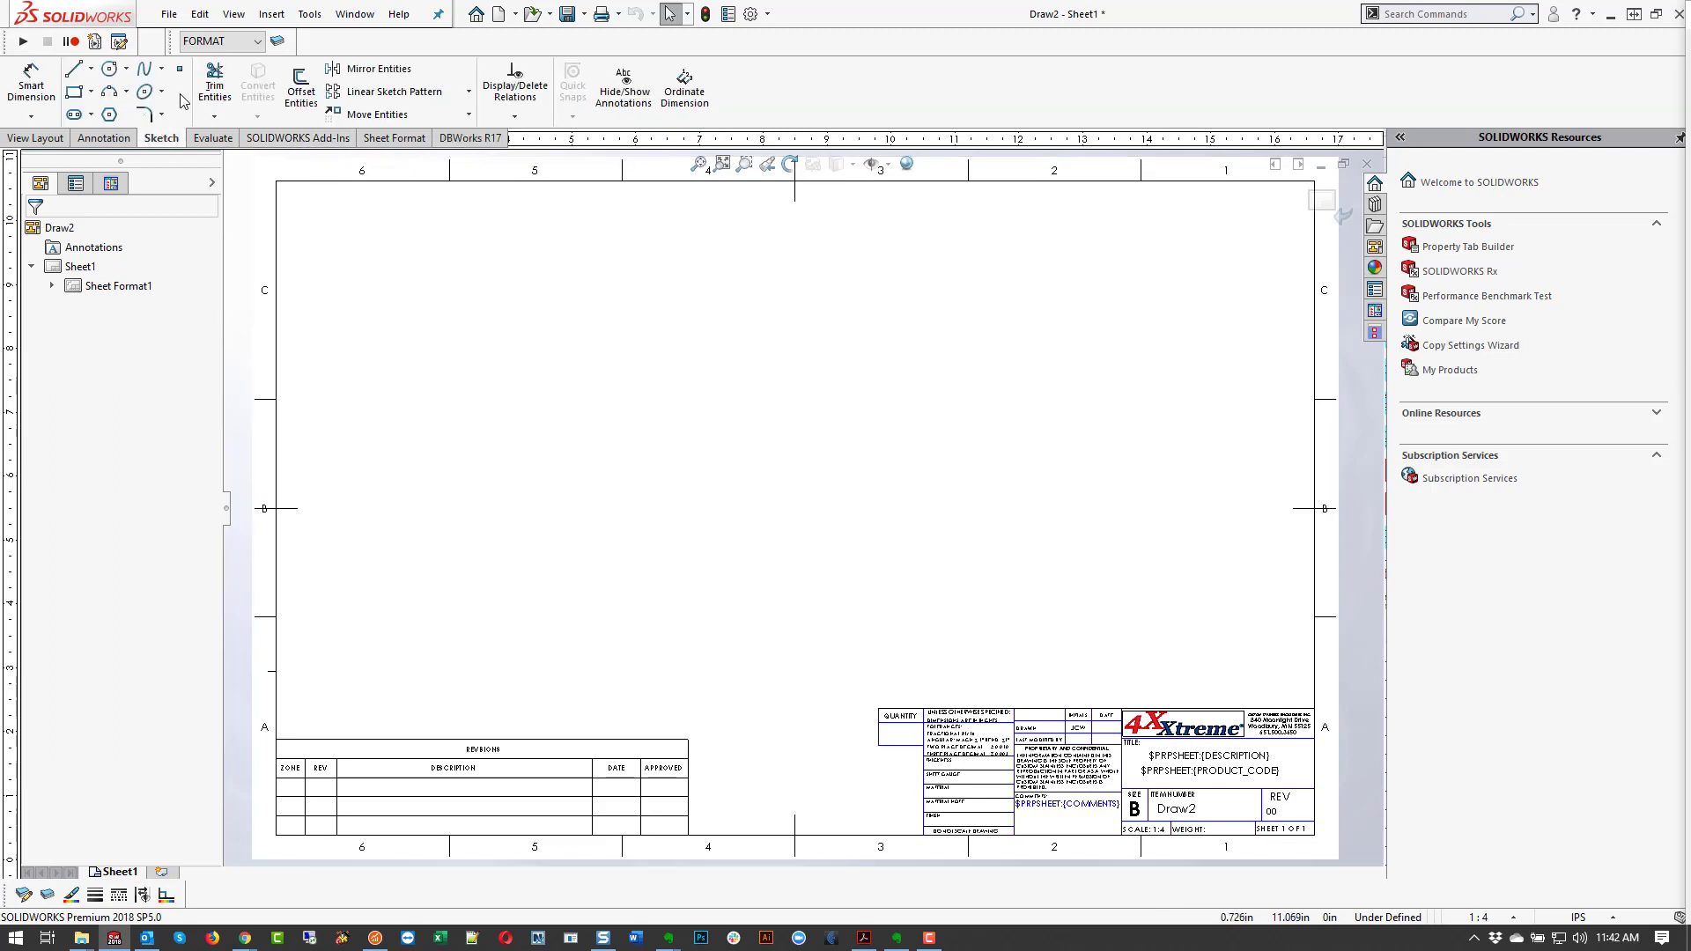
pyautogui.click(113, 139)
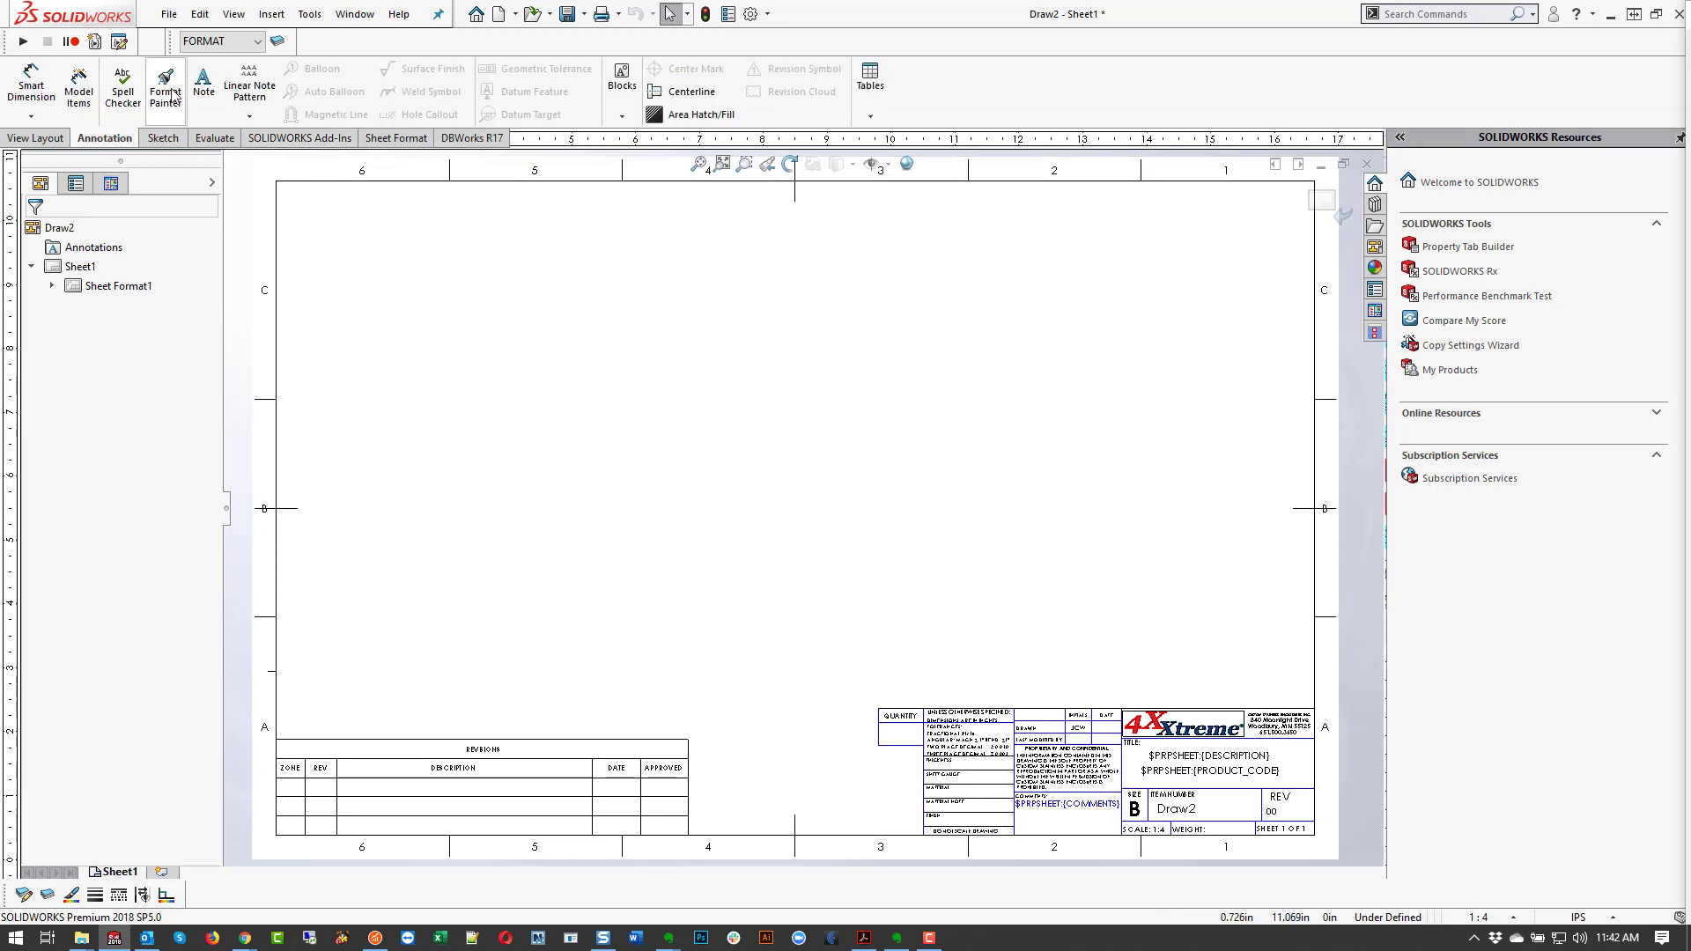
pyautogui.click(677, 478)
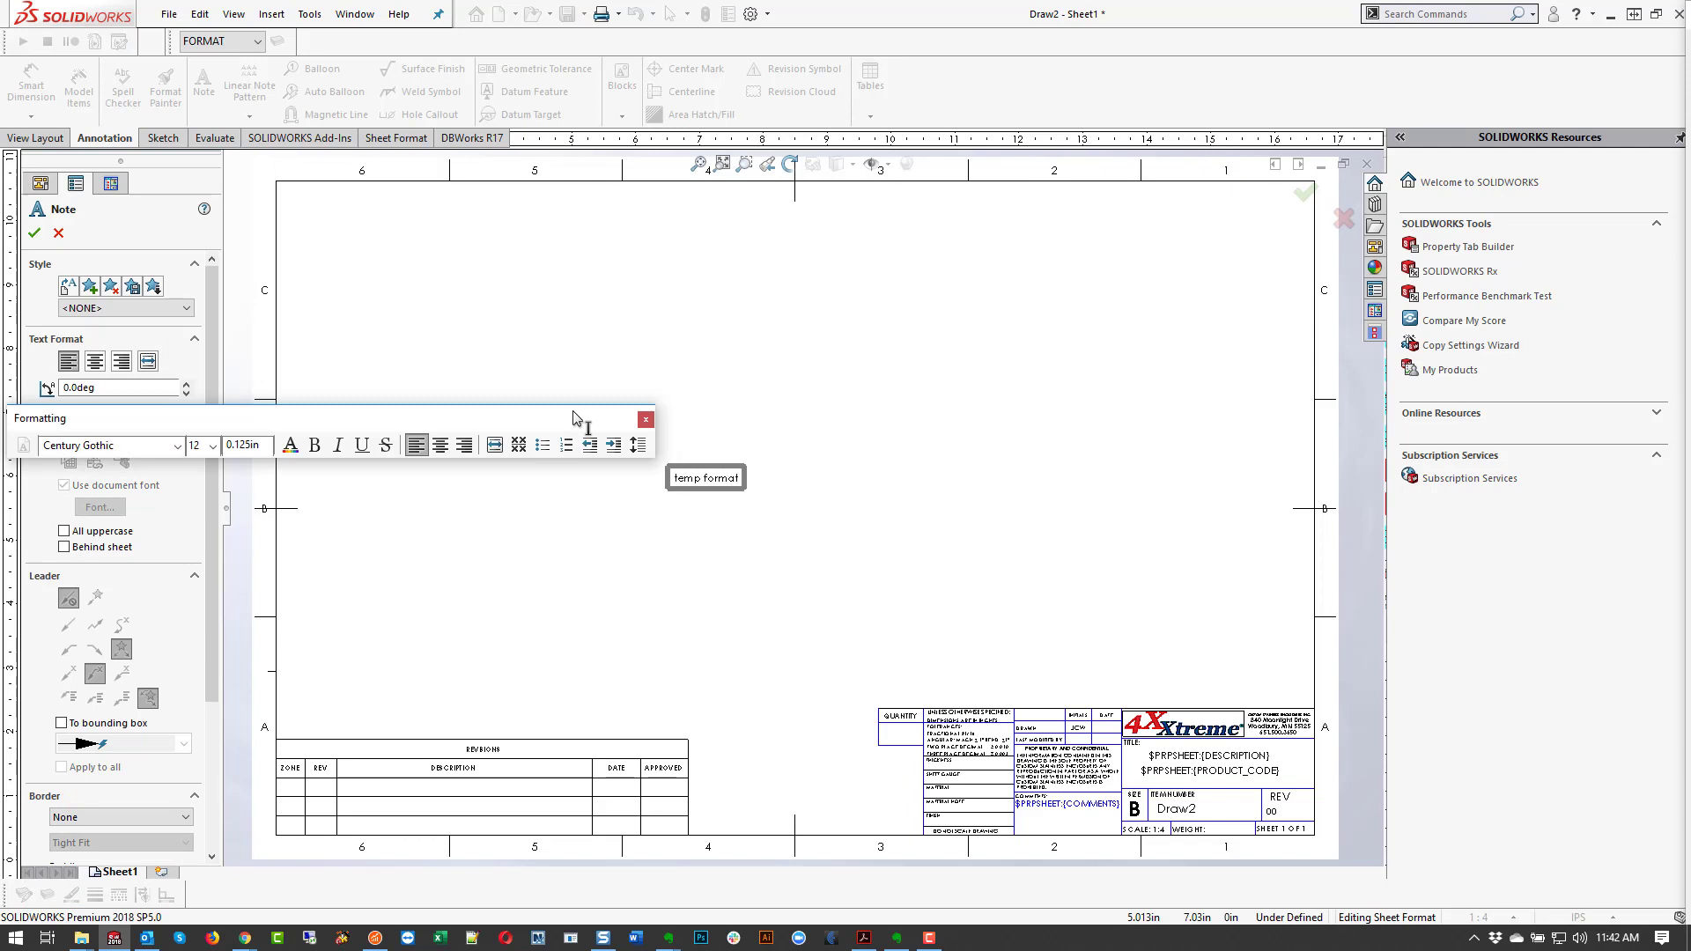
# Step: Set the "temp format" note's text size to 28 and return to editing the sheet
pyautogui.hotkey('ctrl', 'a')
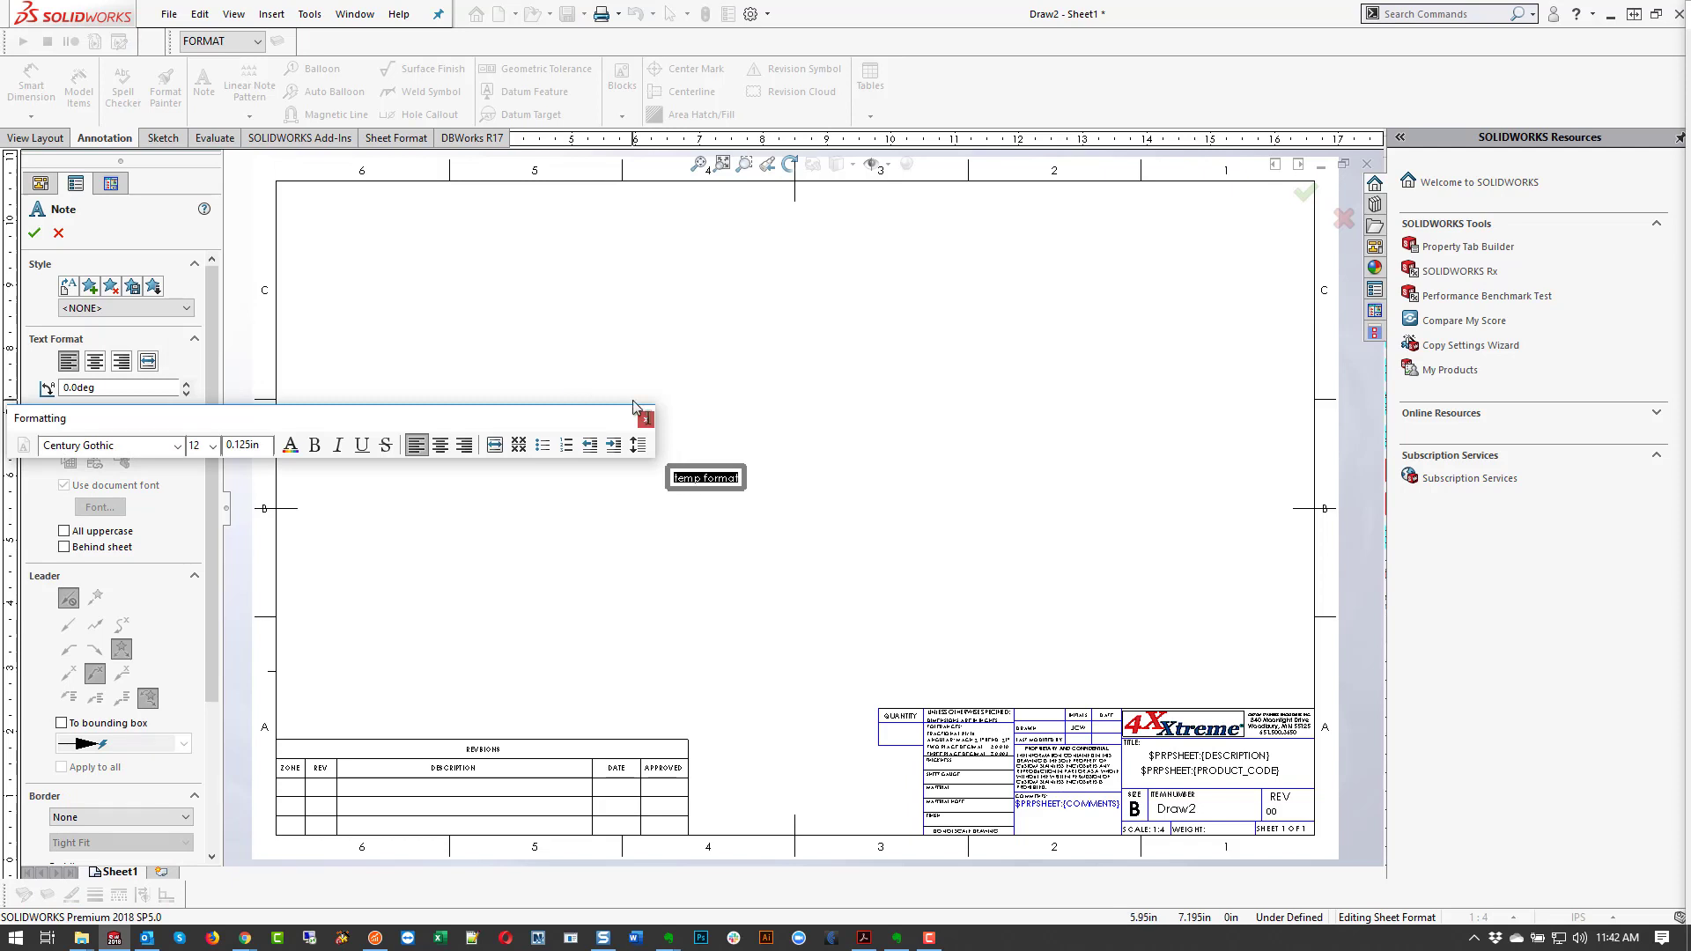
pyautogui.click(211, 448)
pyautogui.click(212, 446)
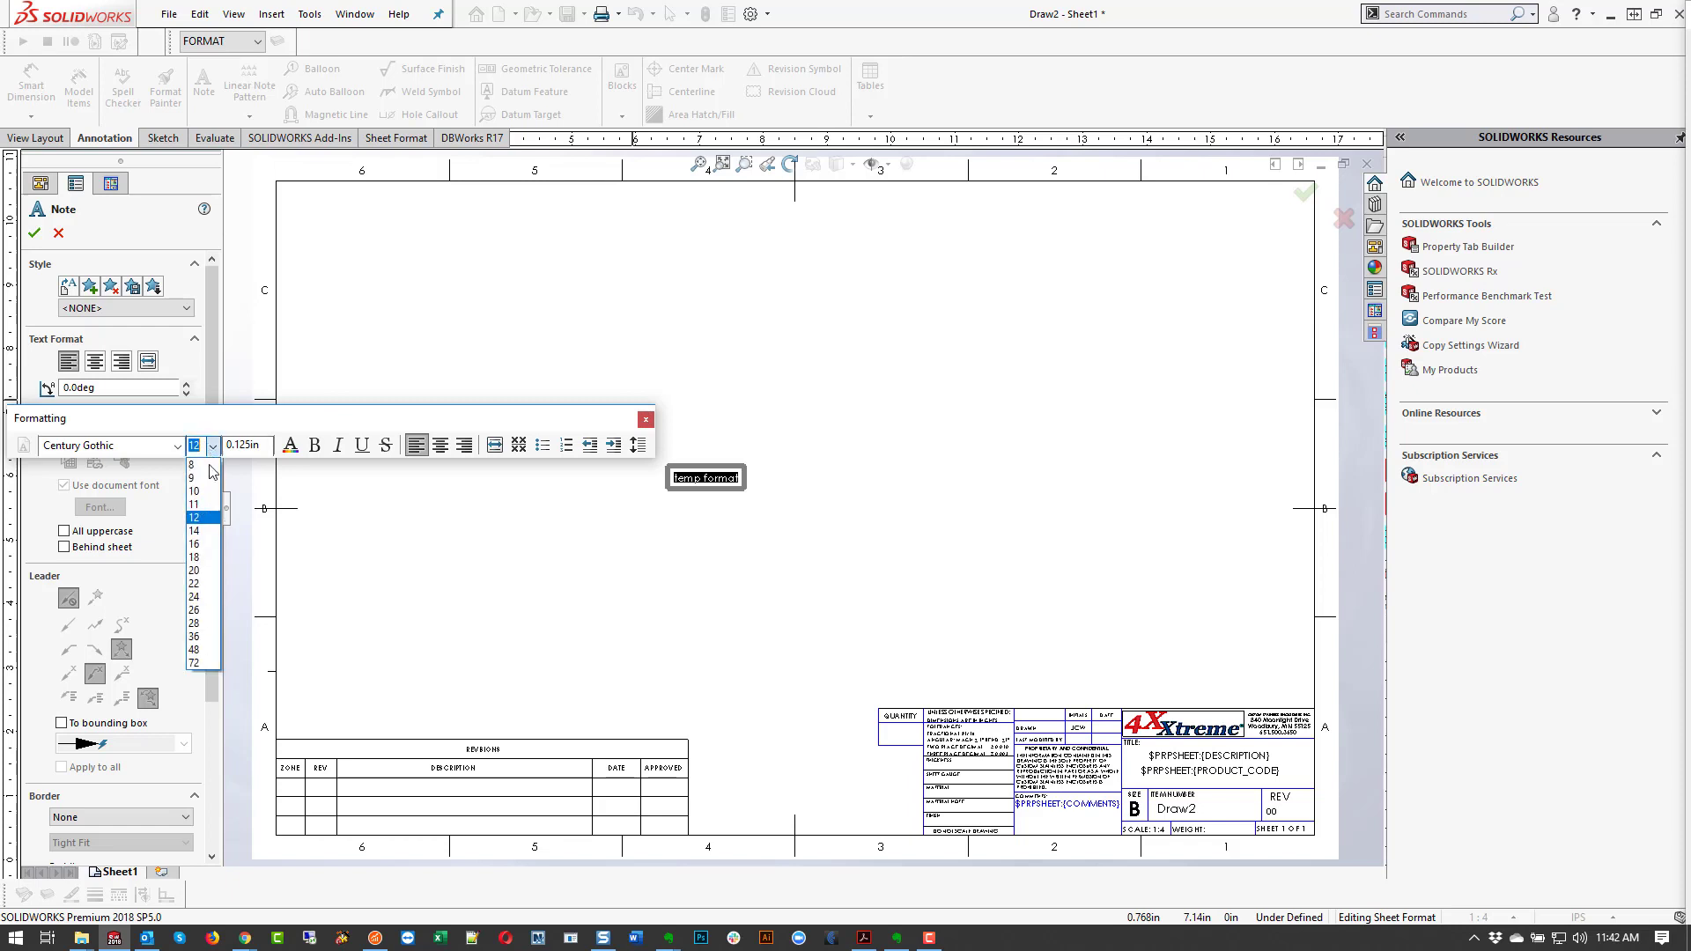
pyautogui.click(201, 622)
pyautogui.click(1074, 458)
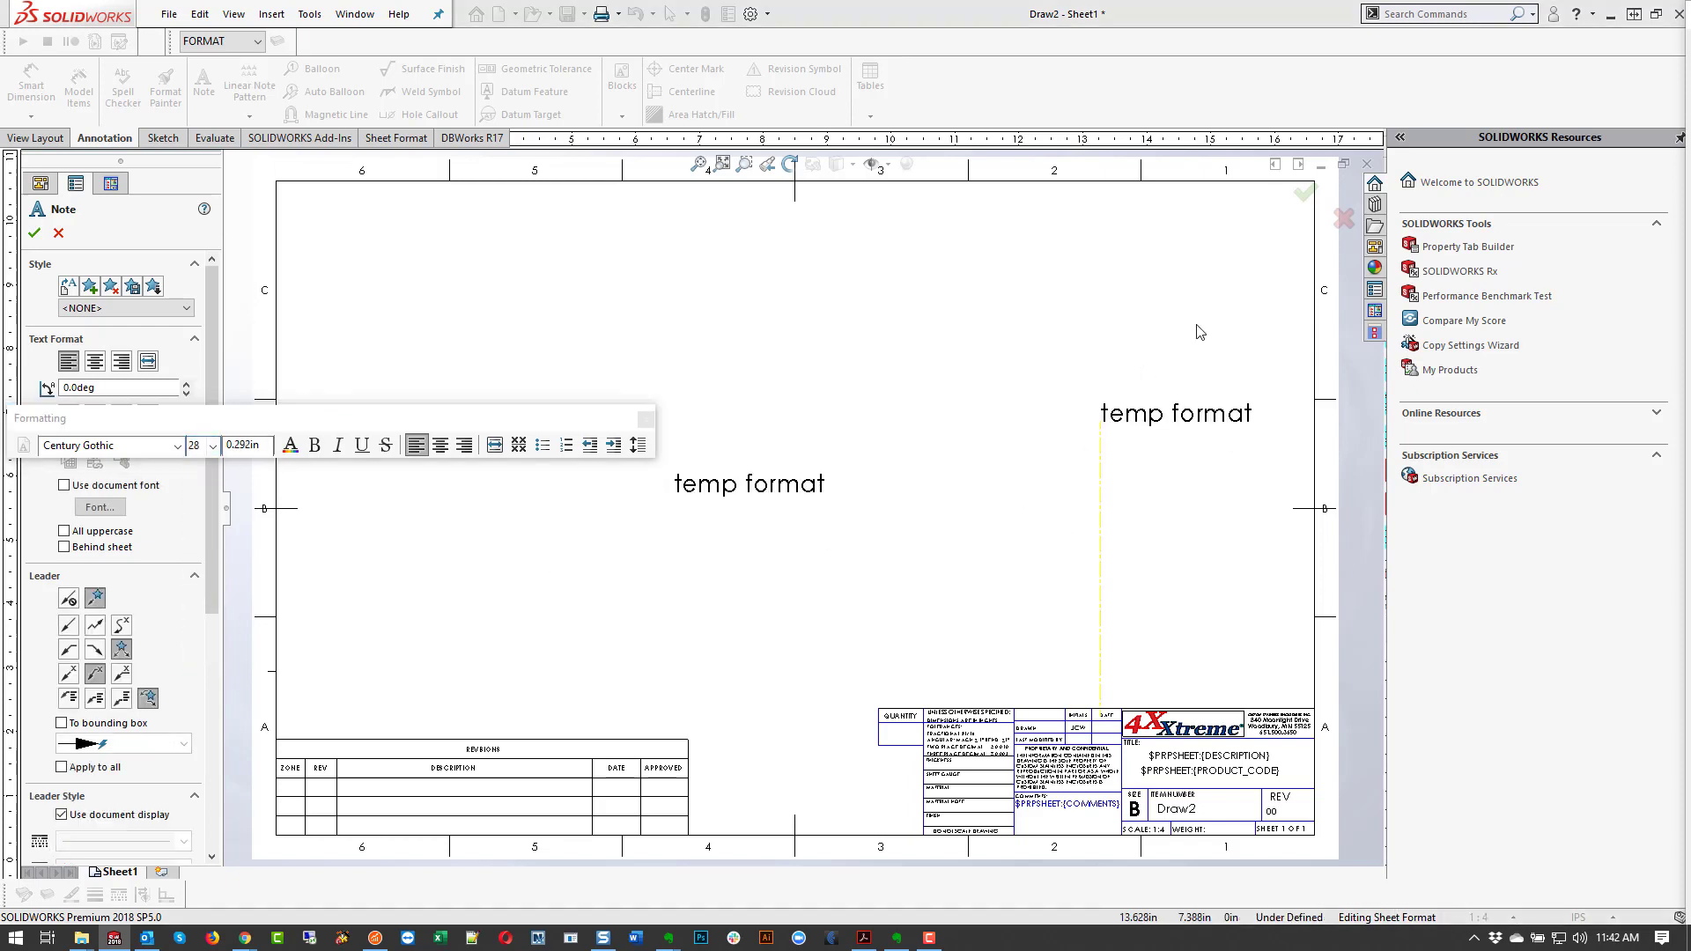
pyautogui.click(1306, 193)
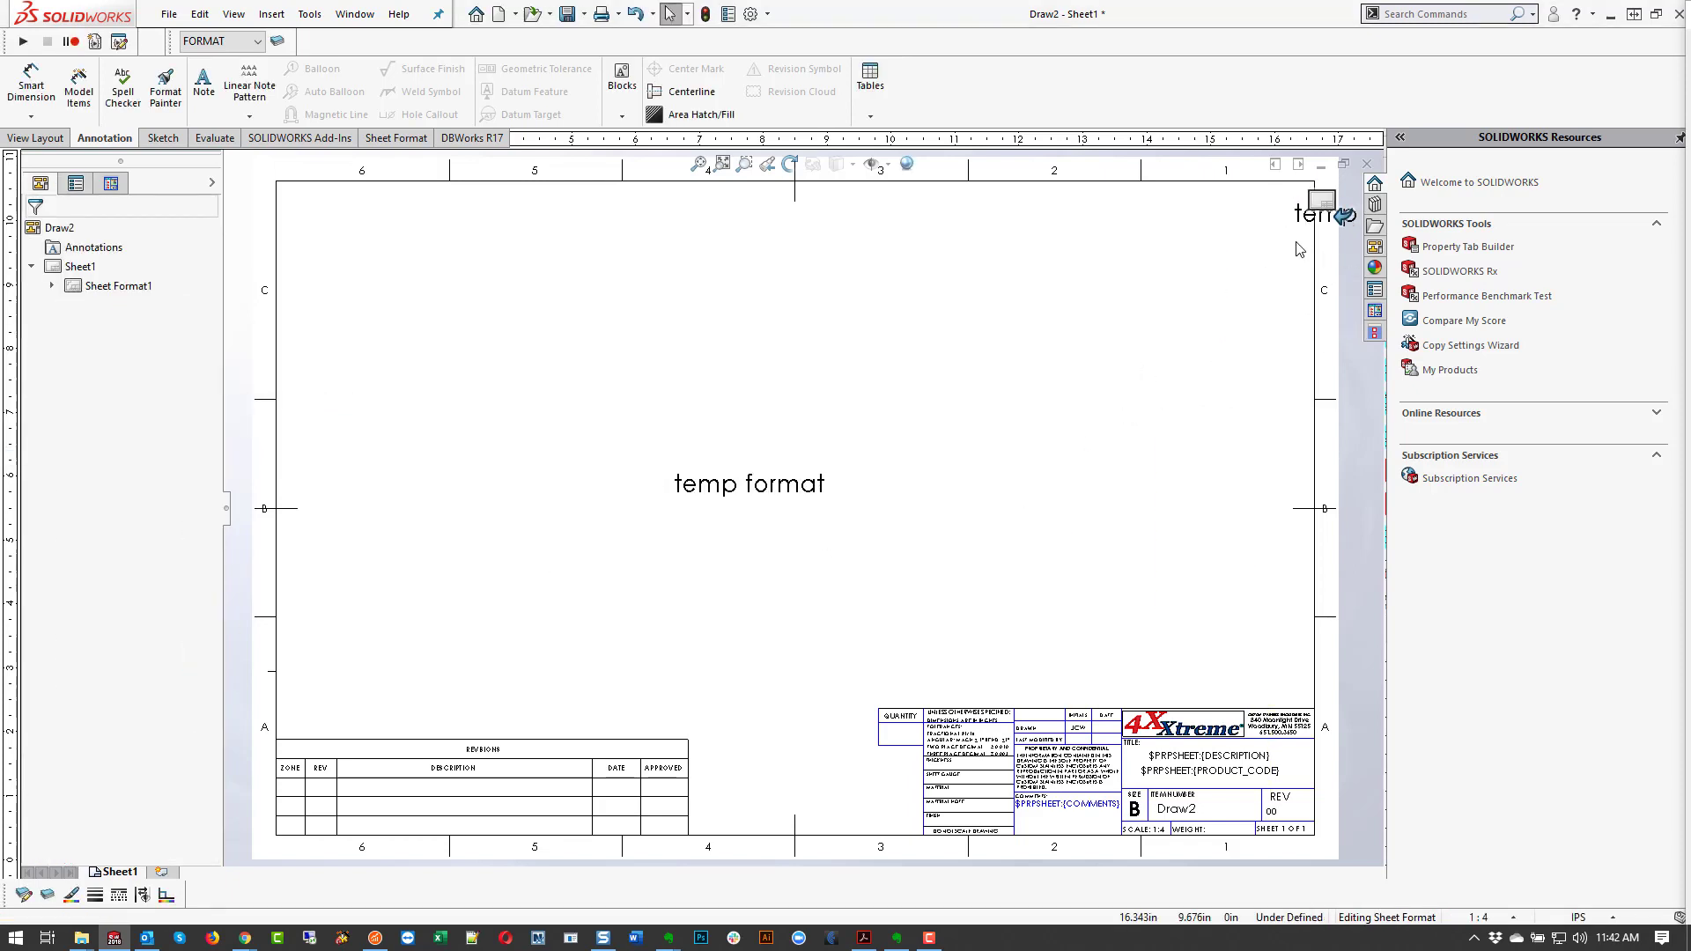
pyautogui.click(1322, 201)
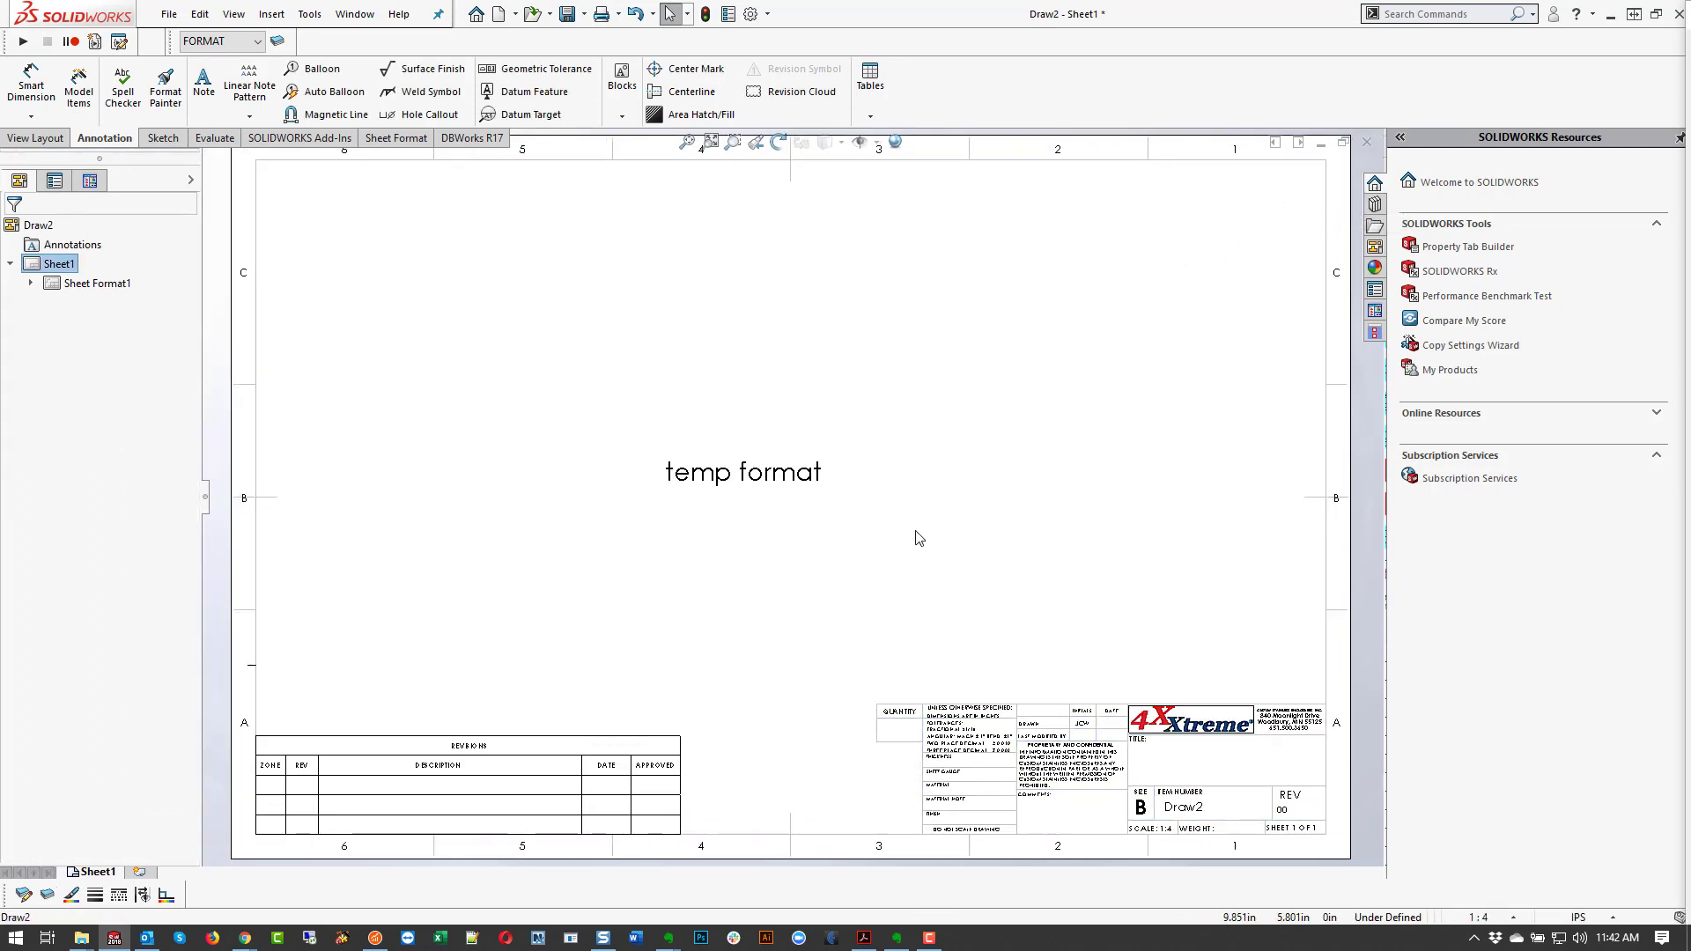
# Step: Change Sheet1's sheet format to the original "B-land-CSE - 2018.8"
pyautogui.rightClick(729, 316)
pyautogui.click(802, 520)
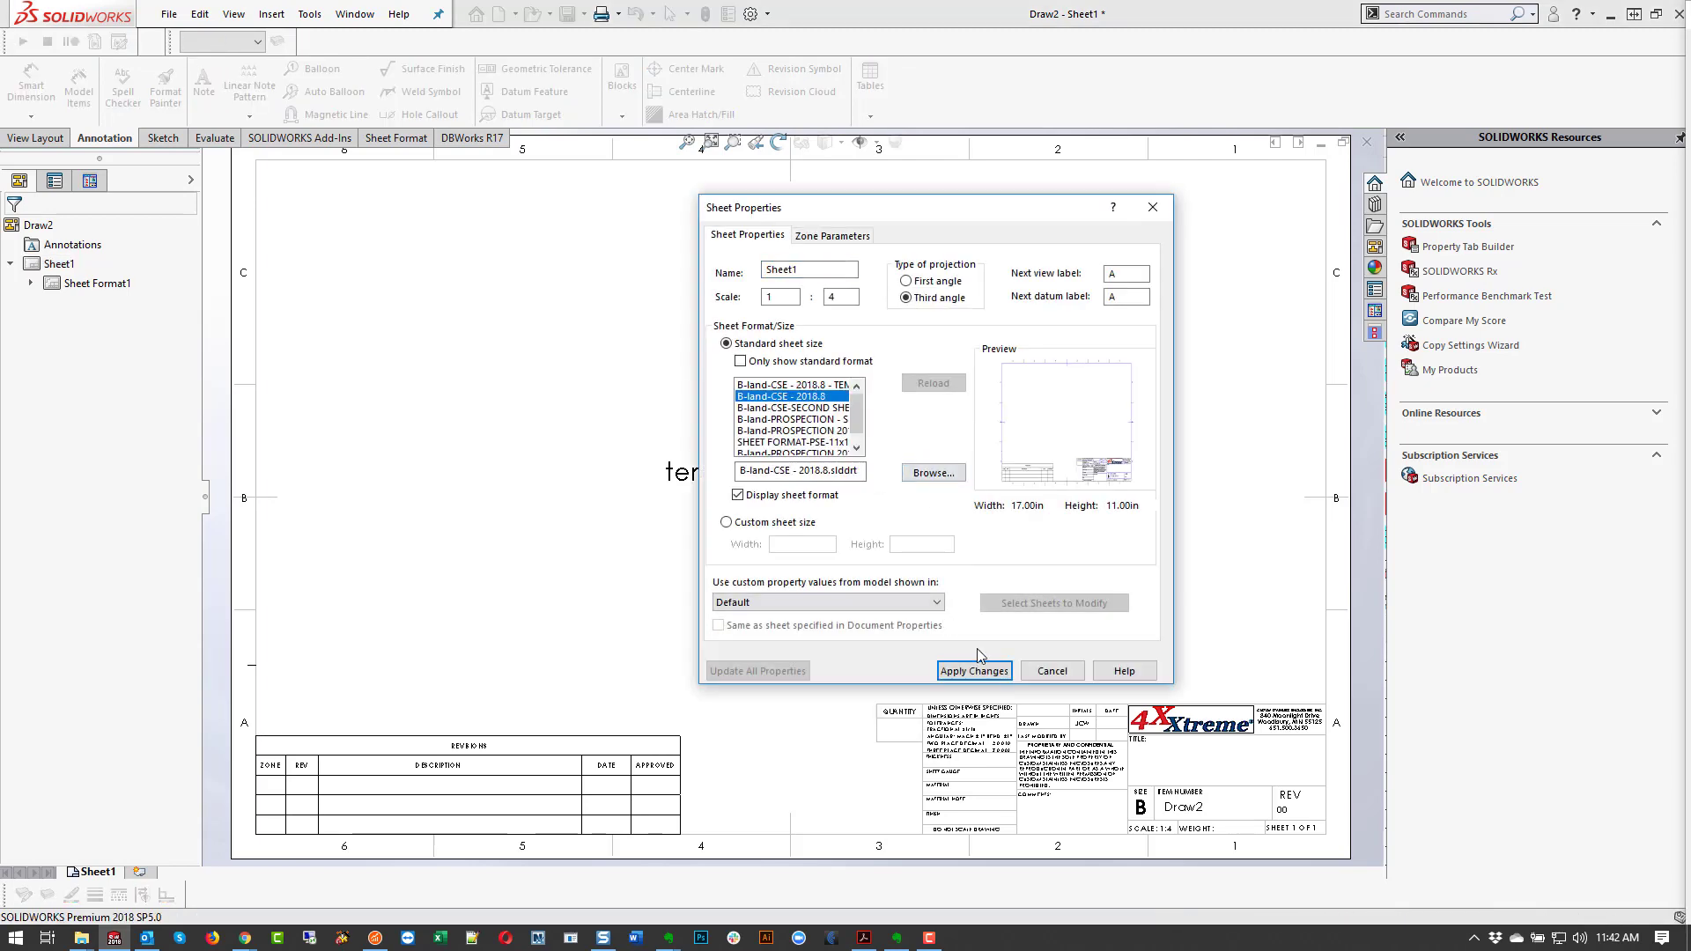
pyautogui.click(984, 672)
pyautogui.click(889, 478)
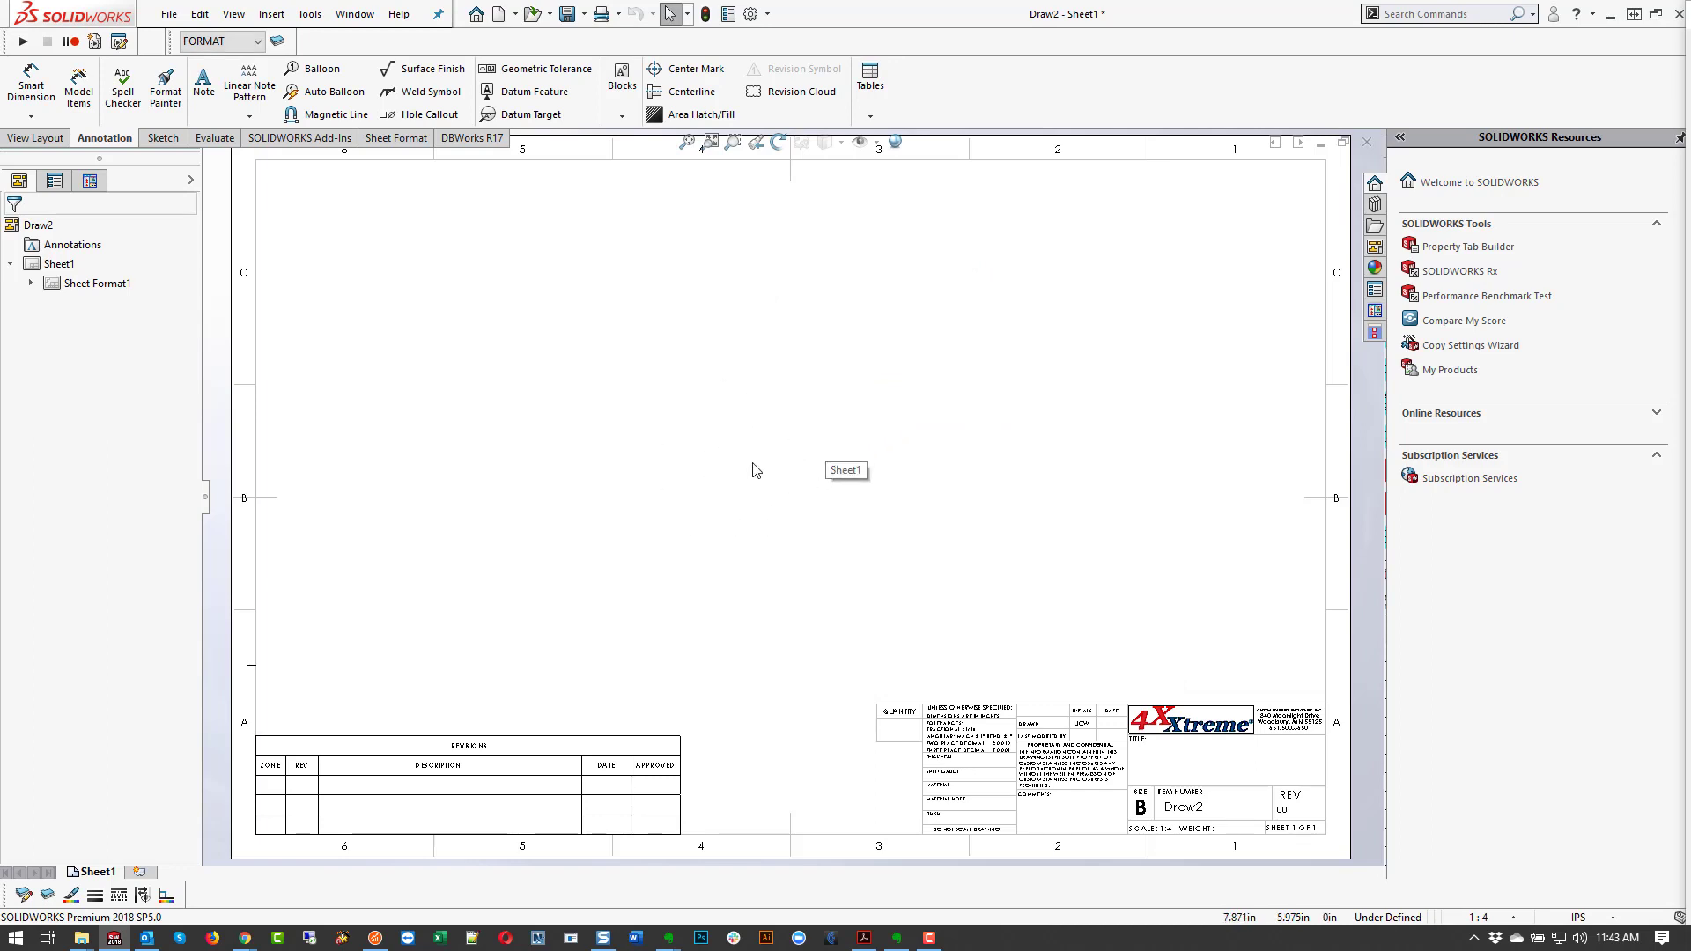
# Step: Switch Sheet1 back to the "B-land-CSE - 2018.8 - TEMP" sheet format
pyautogui.rightClick(753, 469)
pyautogui.click(835, 579)
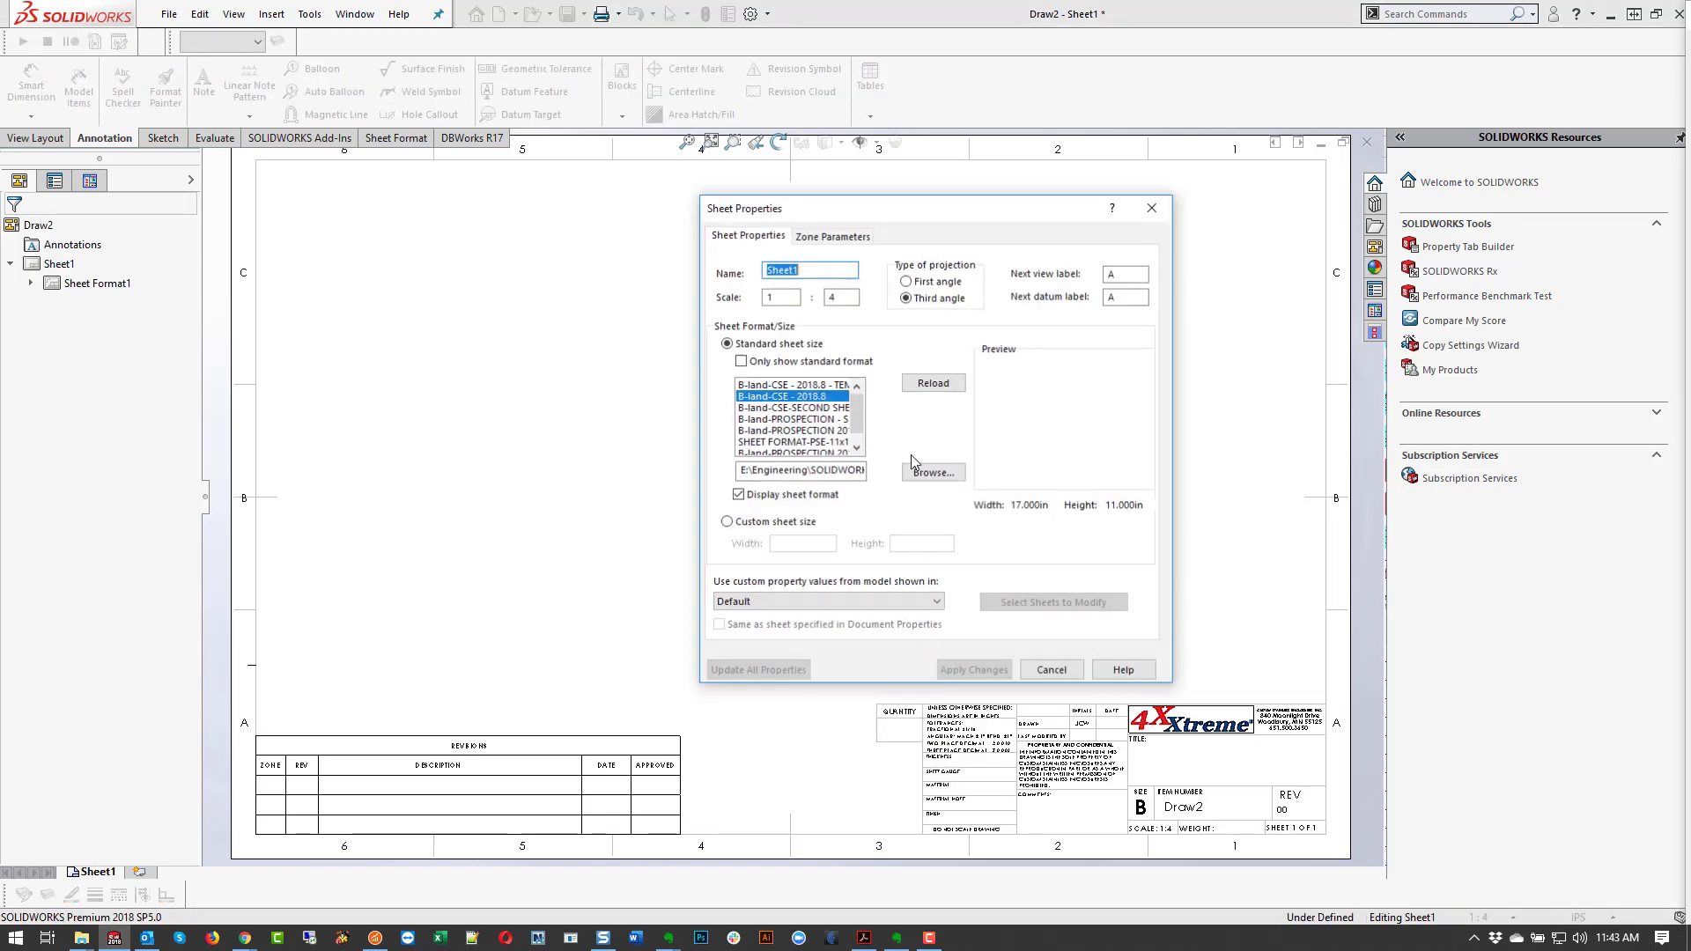
pyautogui.click(819, 385)
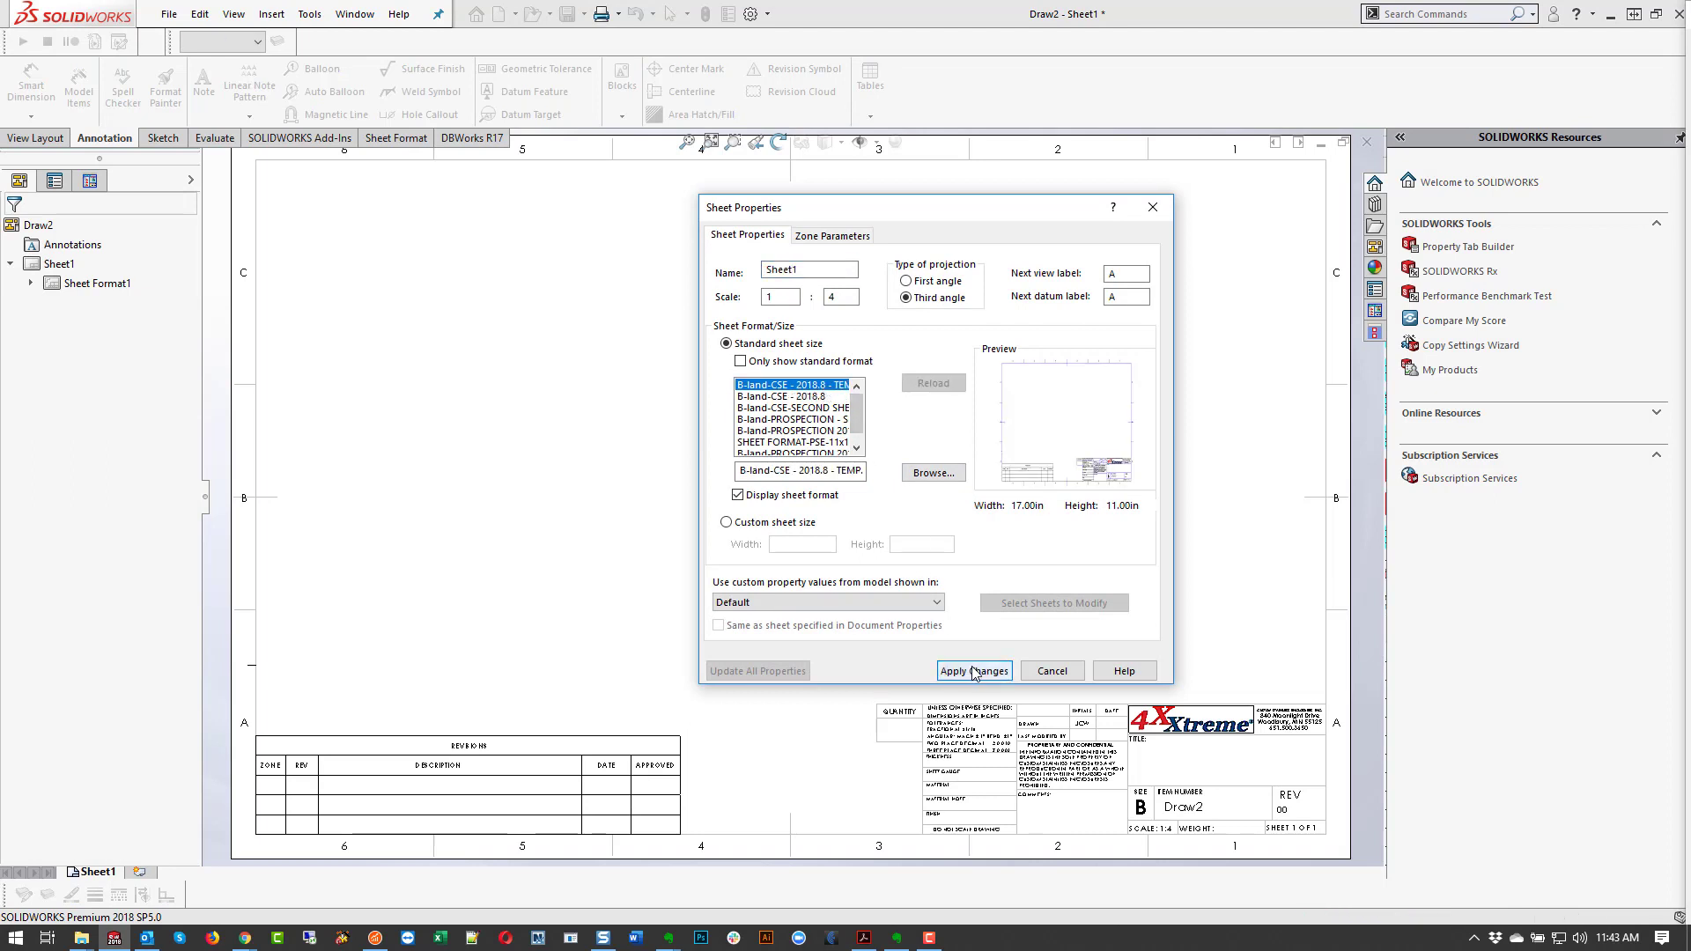
pyautogui.click(974, 671)
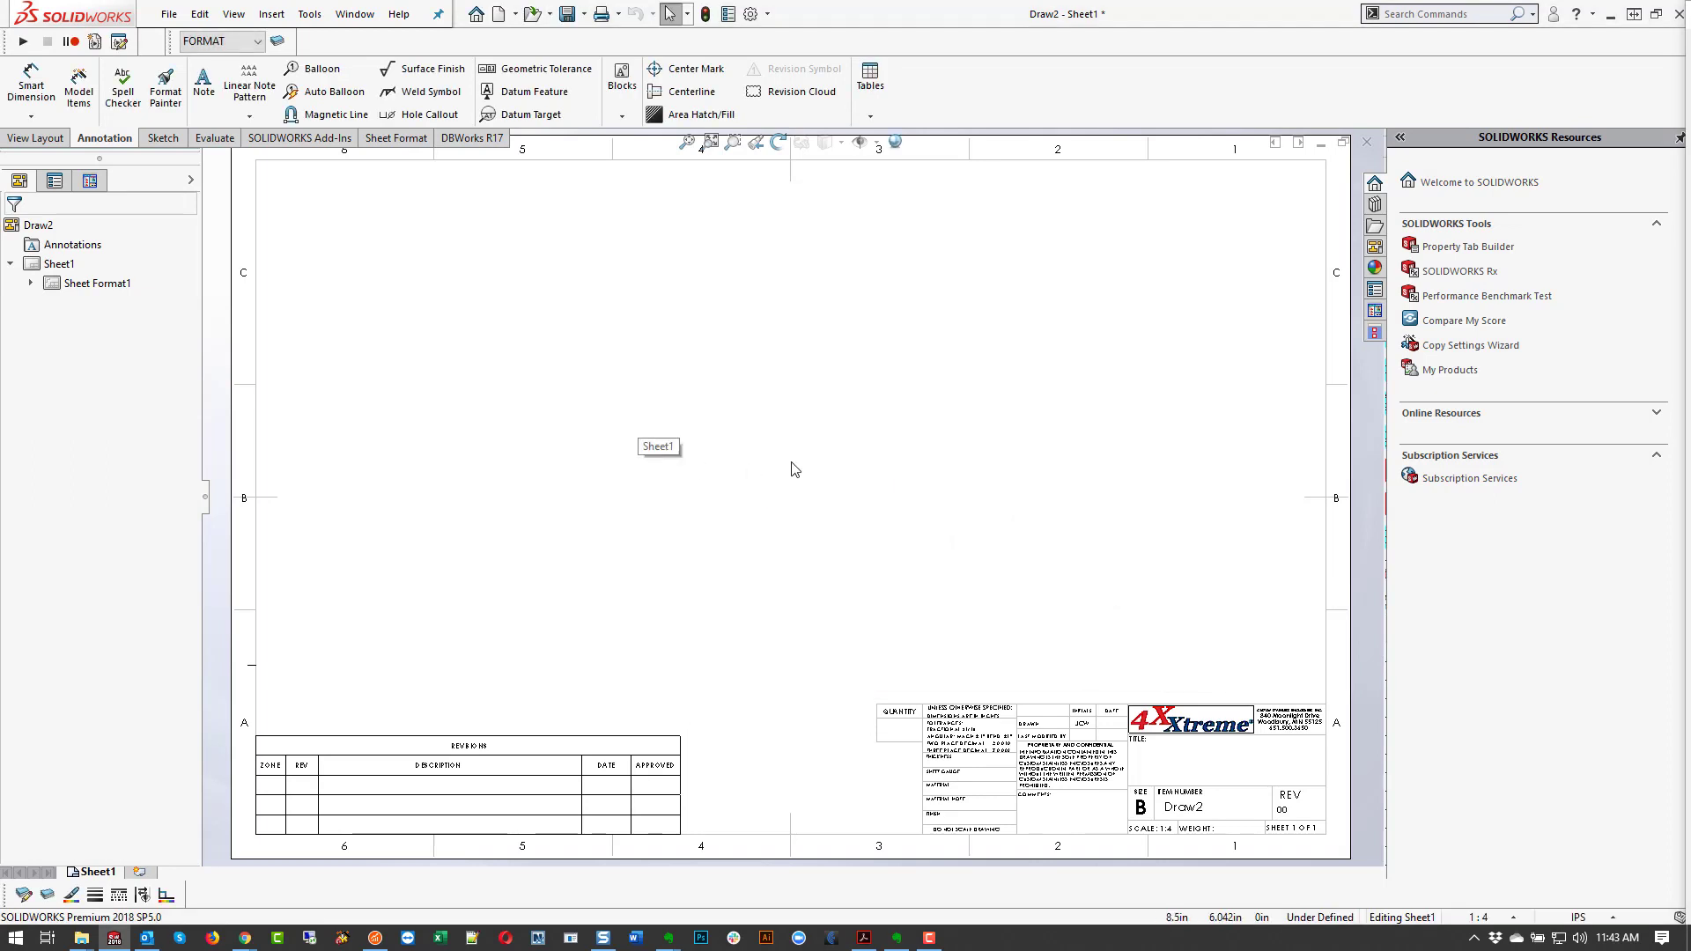
# Step: Reload the "B-land-CSE - 2018.8 - TEMP" format in Sheet1's properties and apply the changes
pyautogui.rightClick(856, 468)
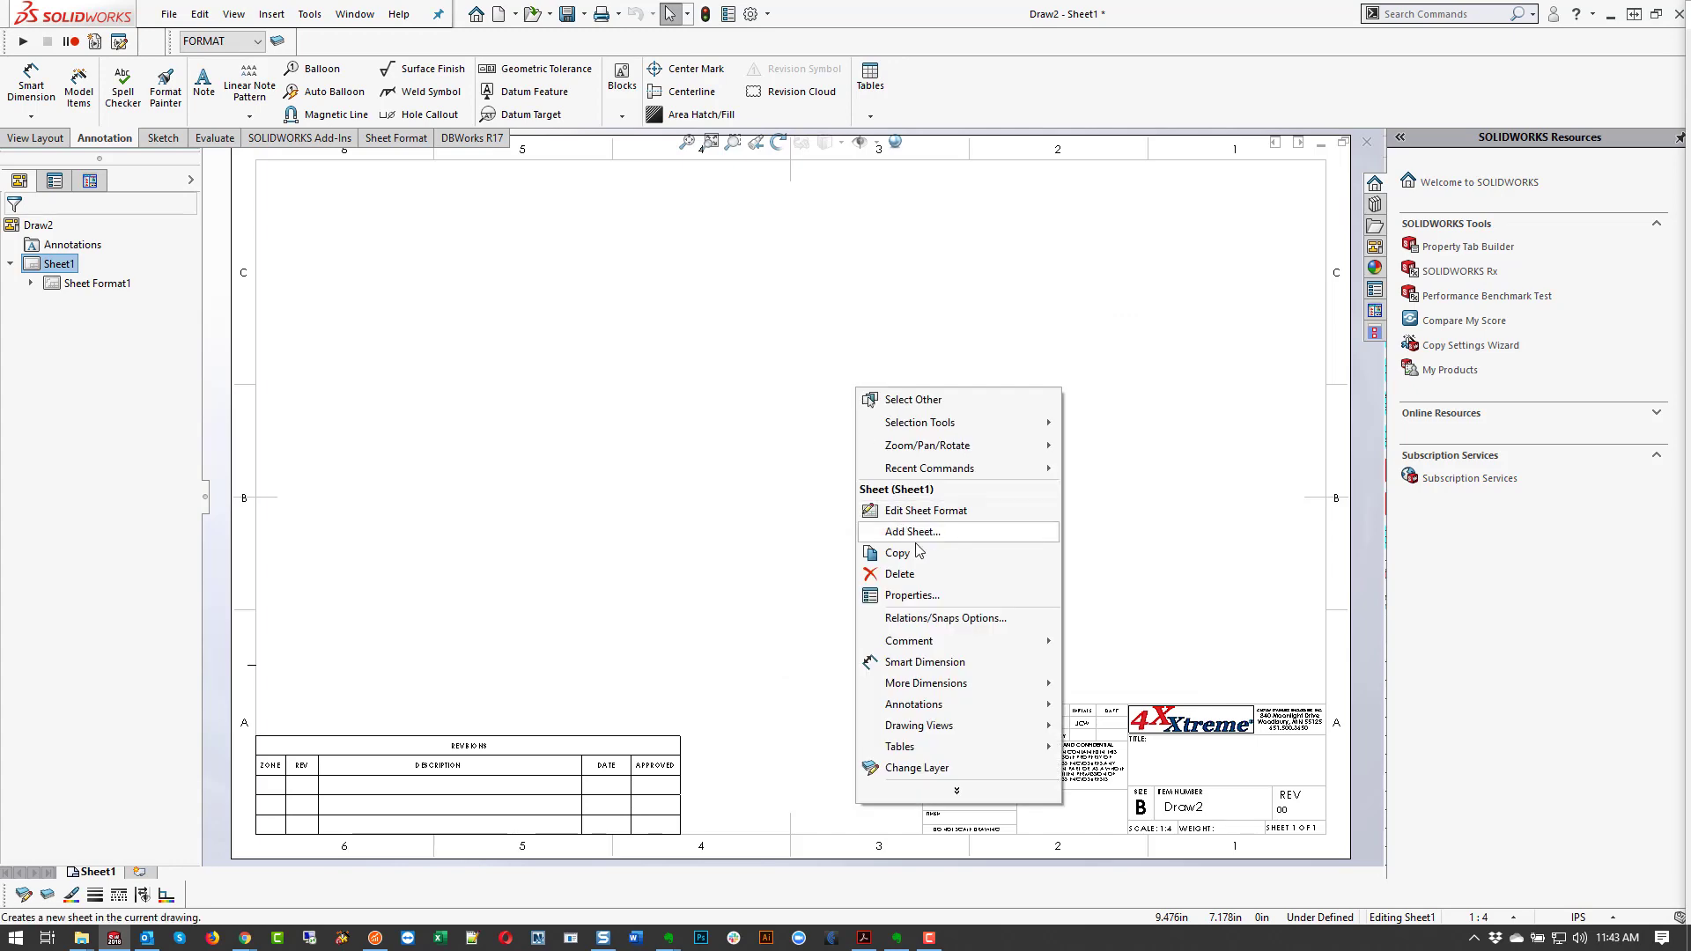
pyautogui.click(932, 594)
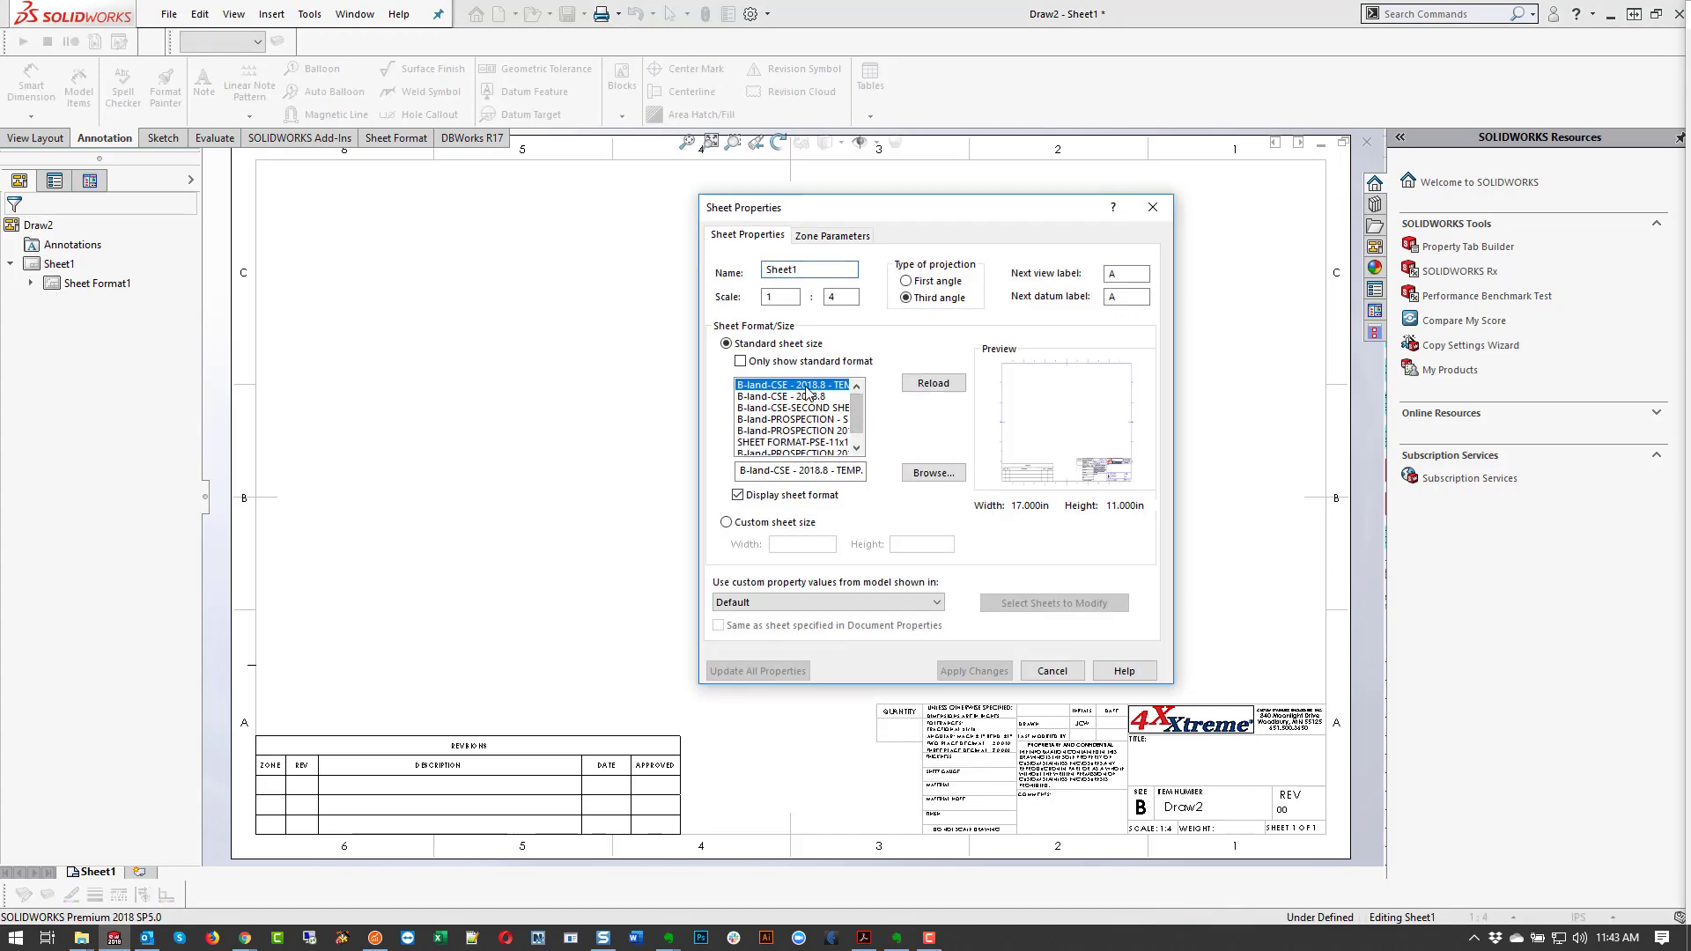
pyautogui.click(933, 384)
pyautogui.click(982, 670)
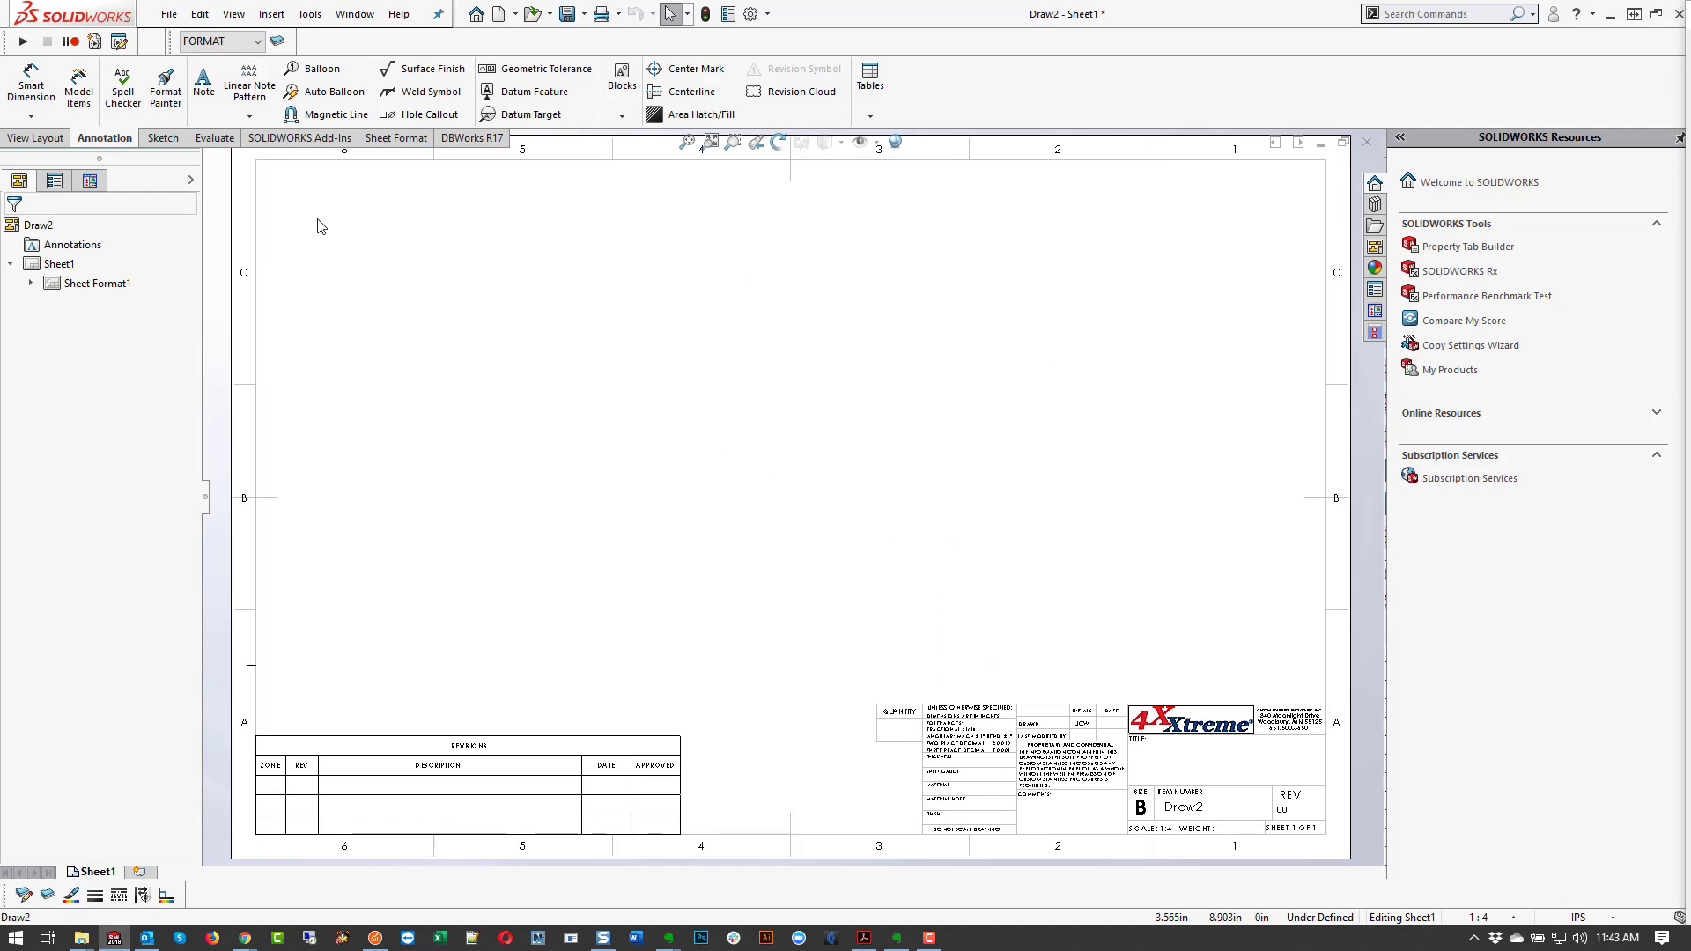
# Step: Edit Sheet1's sheet format and place a note reading "temp sheet format" near the middle of the sheet
pyautogui.click(166, 88)
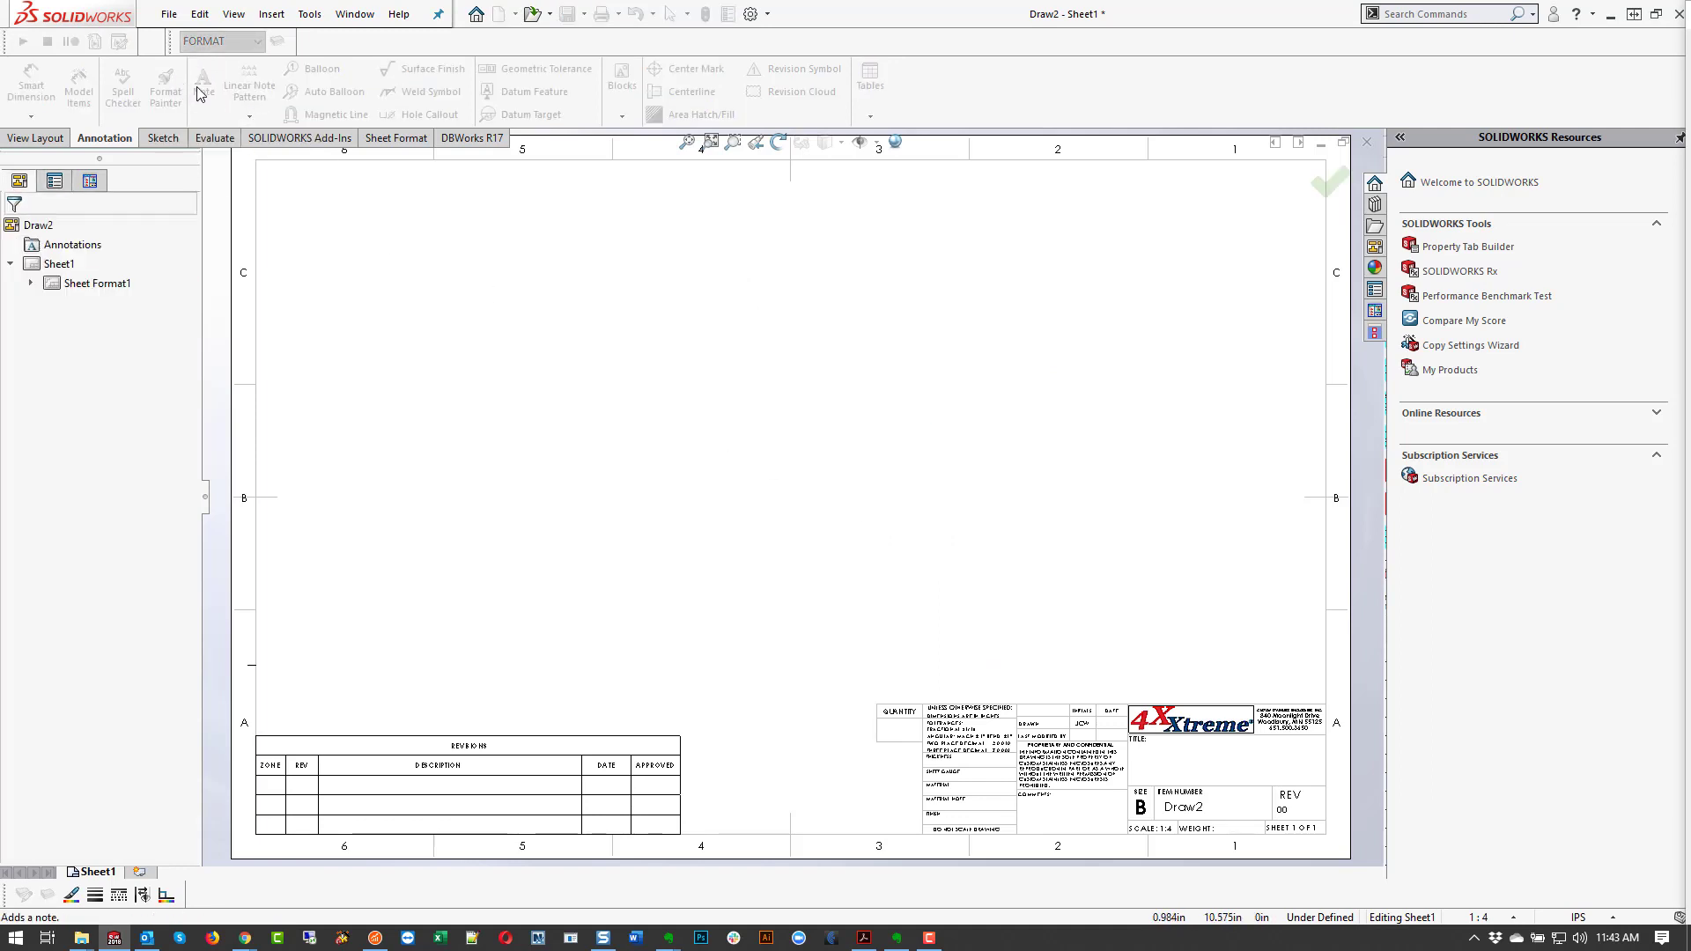
pyautogui.press('Escape')
pyautogui.rightClick(884, 485)
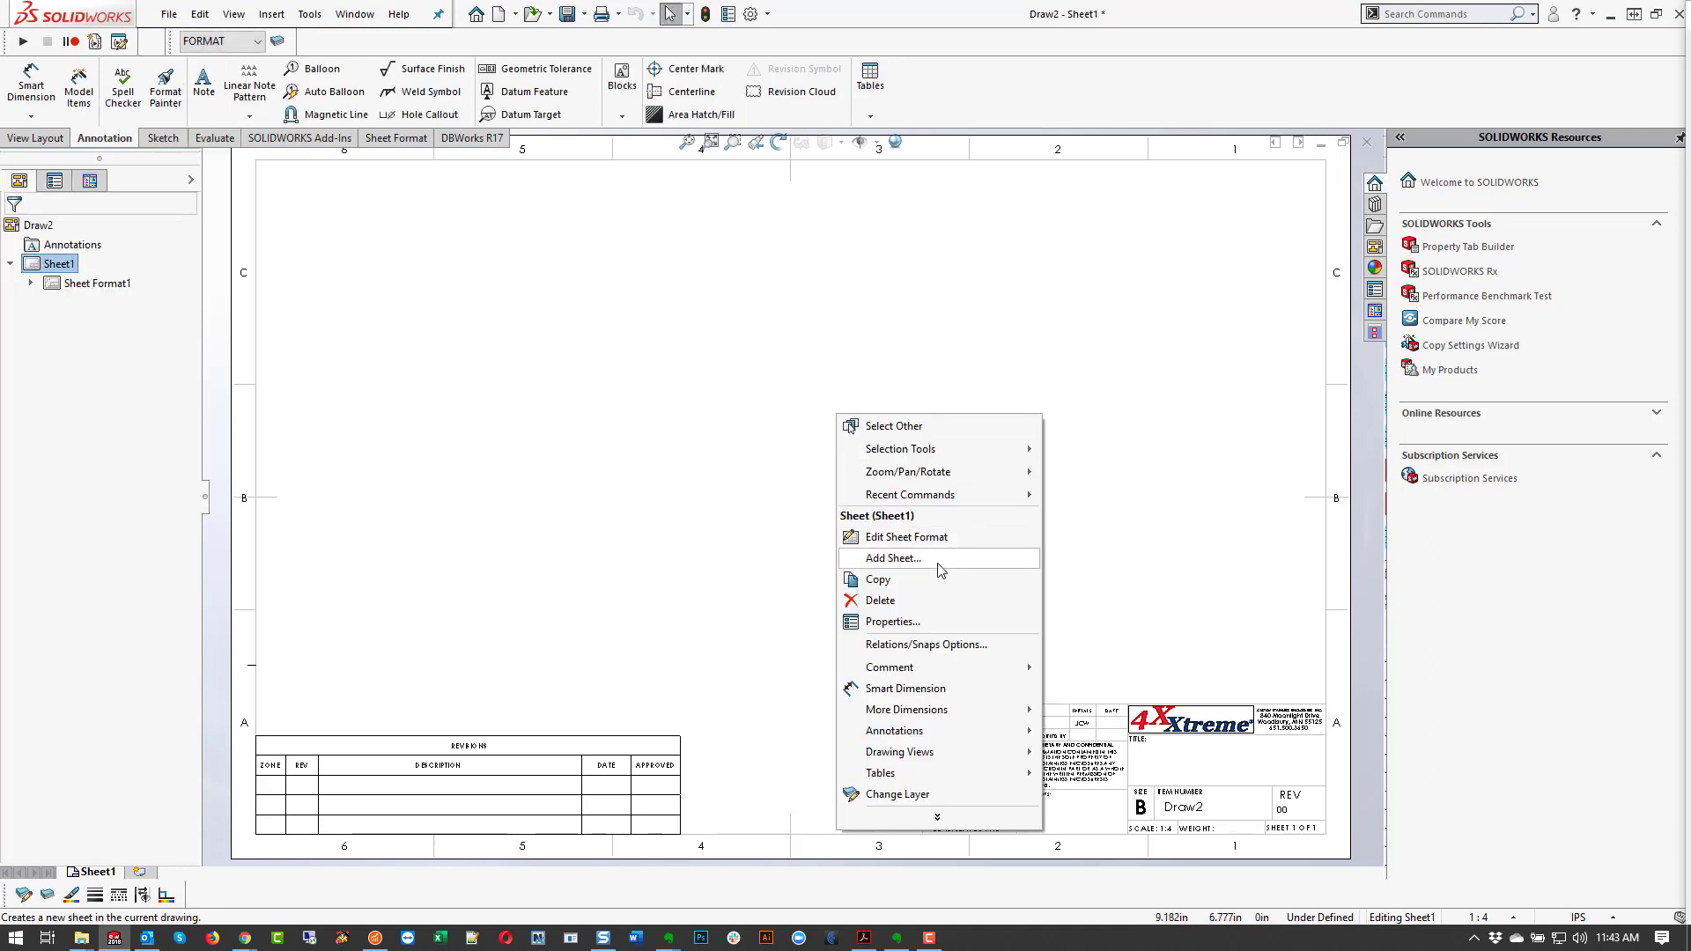
pyautogui.click(907, 536)
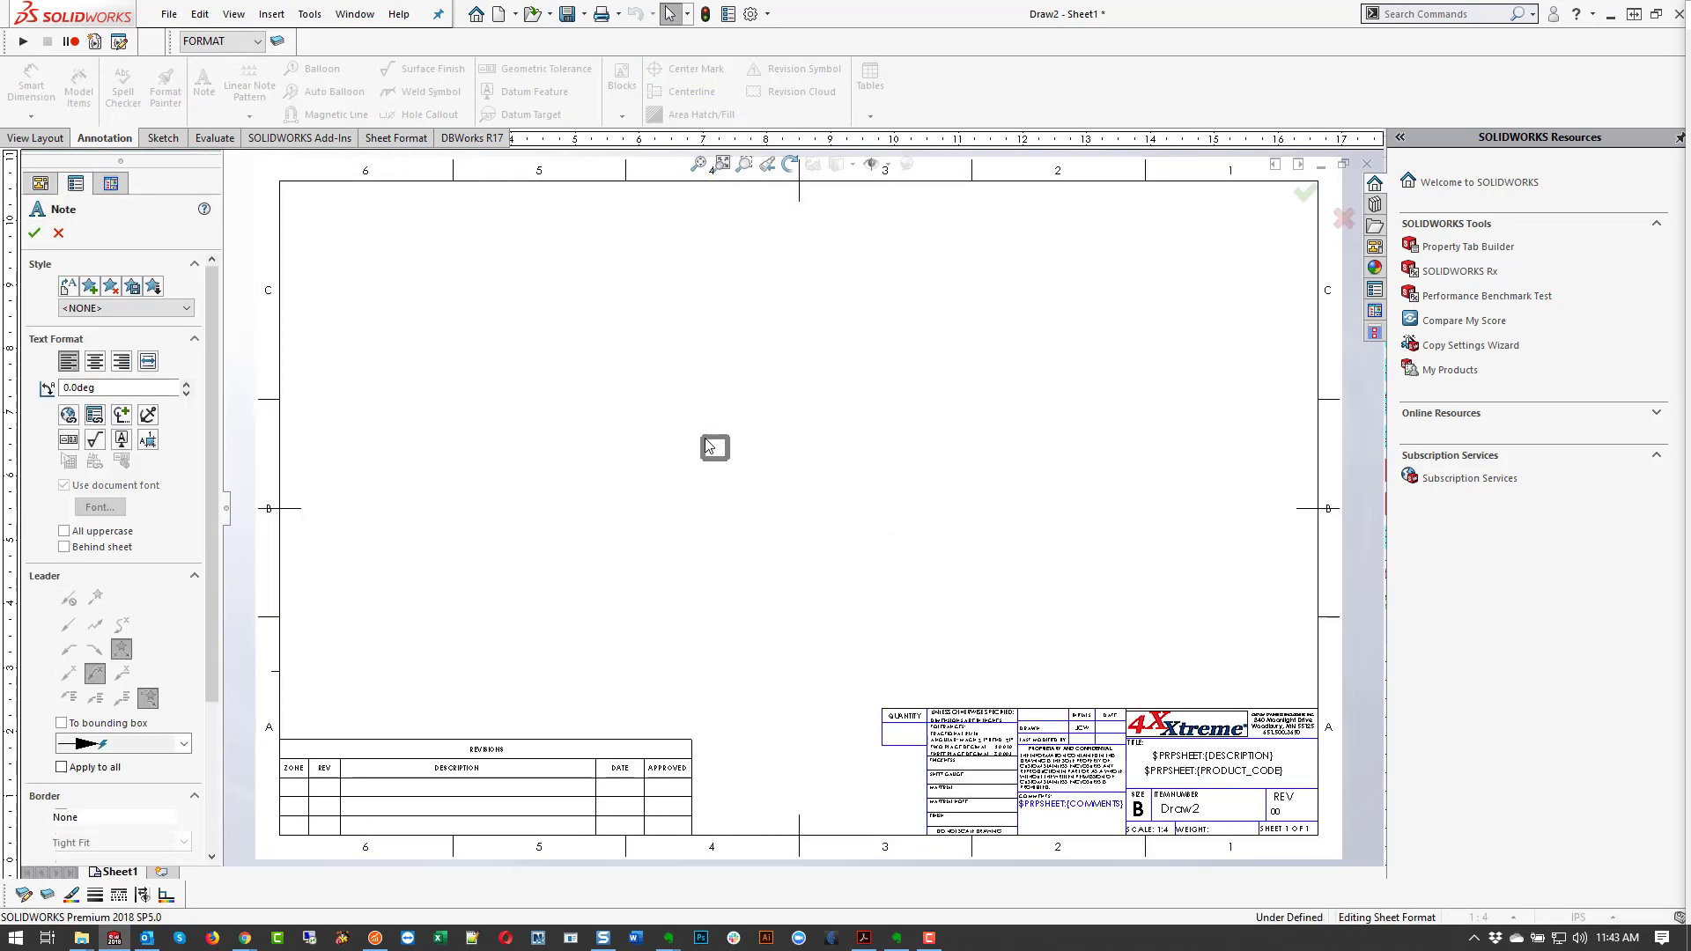
pyautogui.click(709, 447)
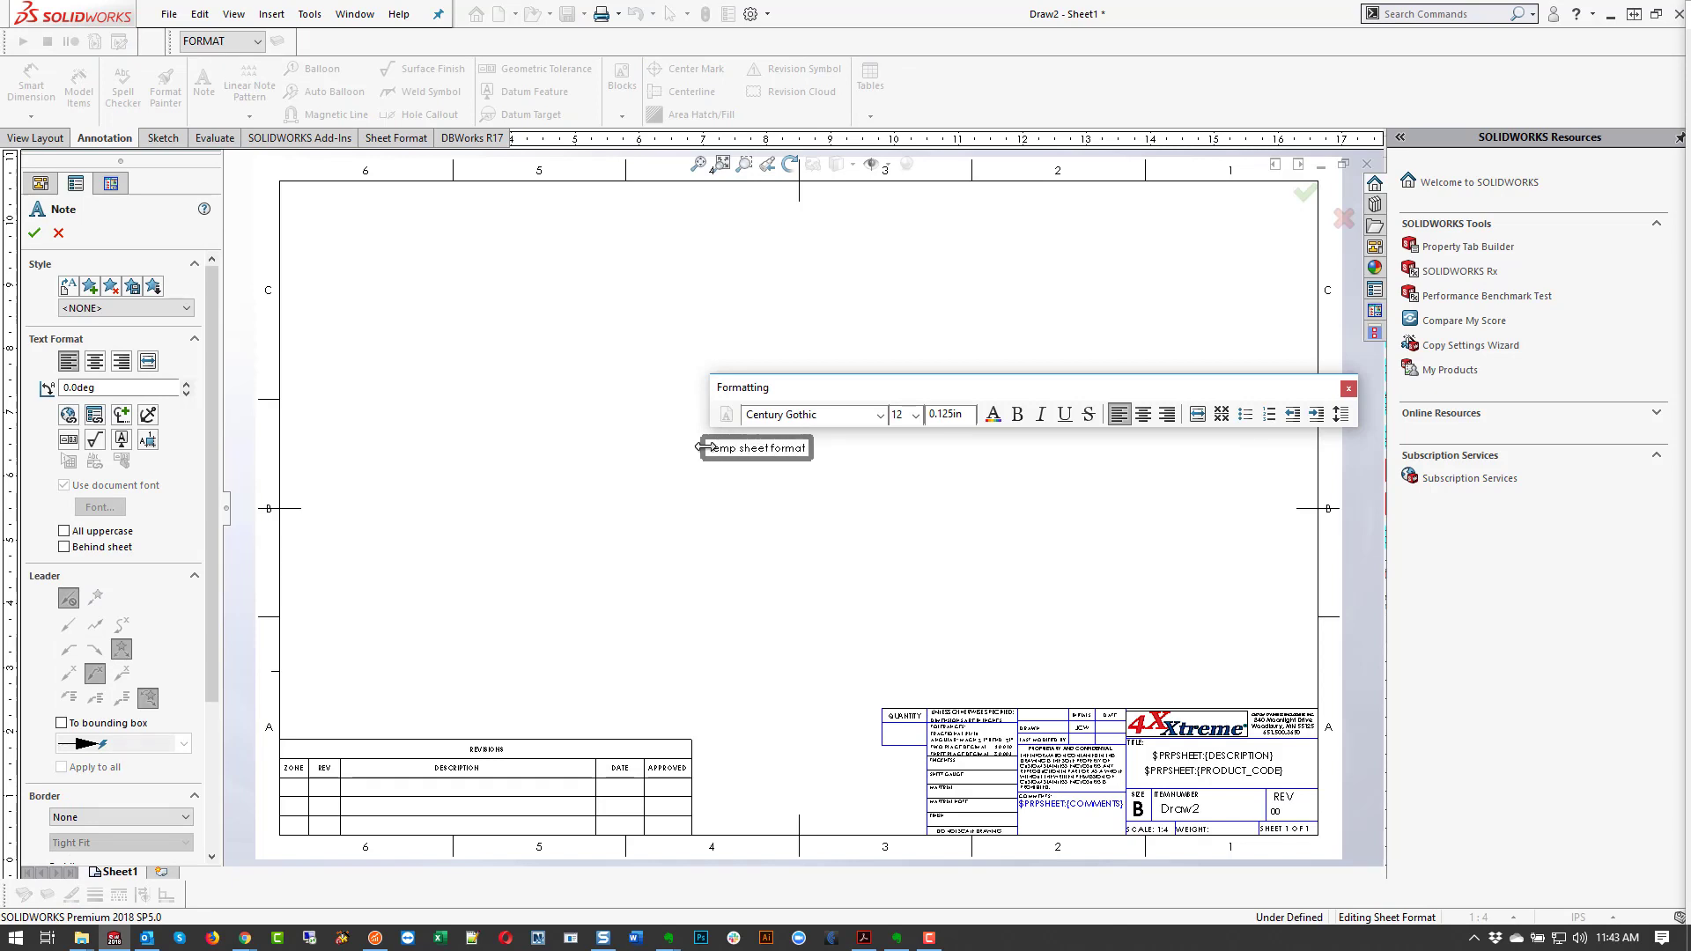
pyautogui.press('Return')
# Step: Enlarge all of the "temp sheet format" note's text, accept the note and return to editing the sheet
pyautogui.hotkey('ctrl', 'a')
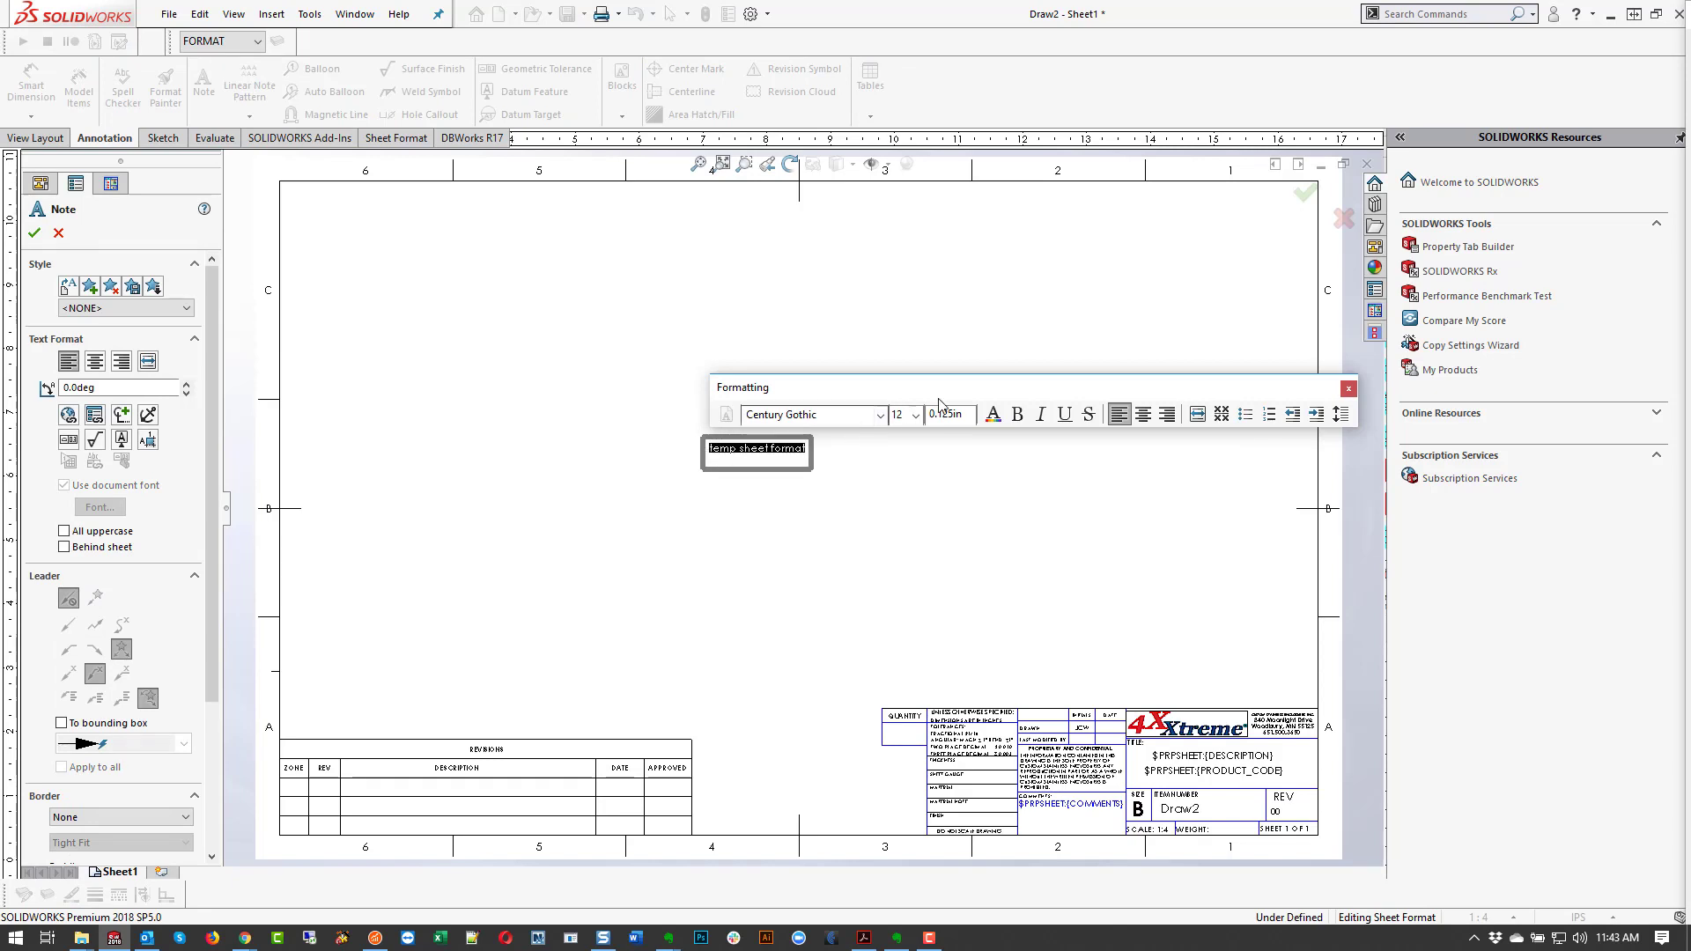
pyautogui.click(916, 415)
pyautogui.click(914, 606)
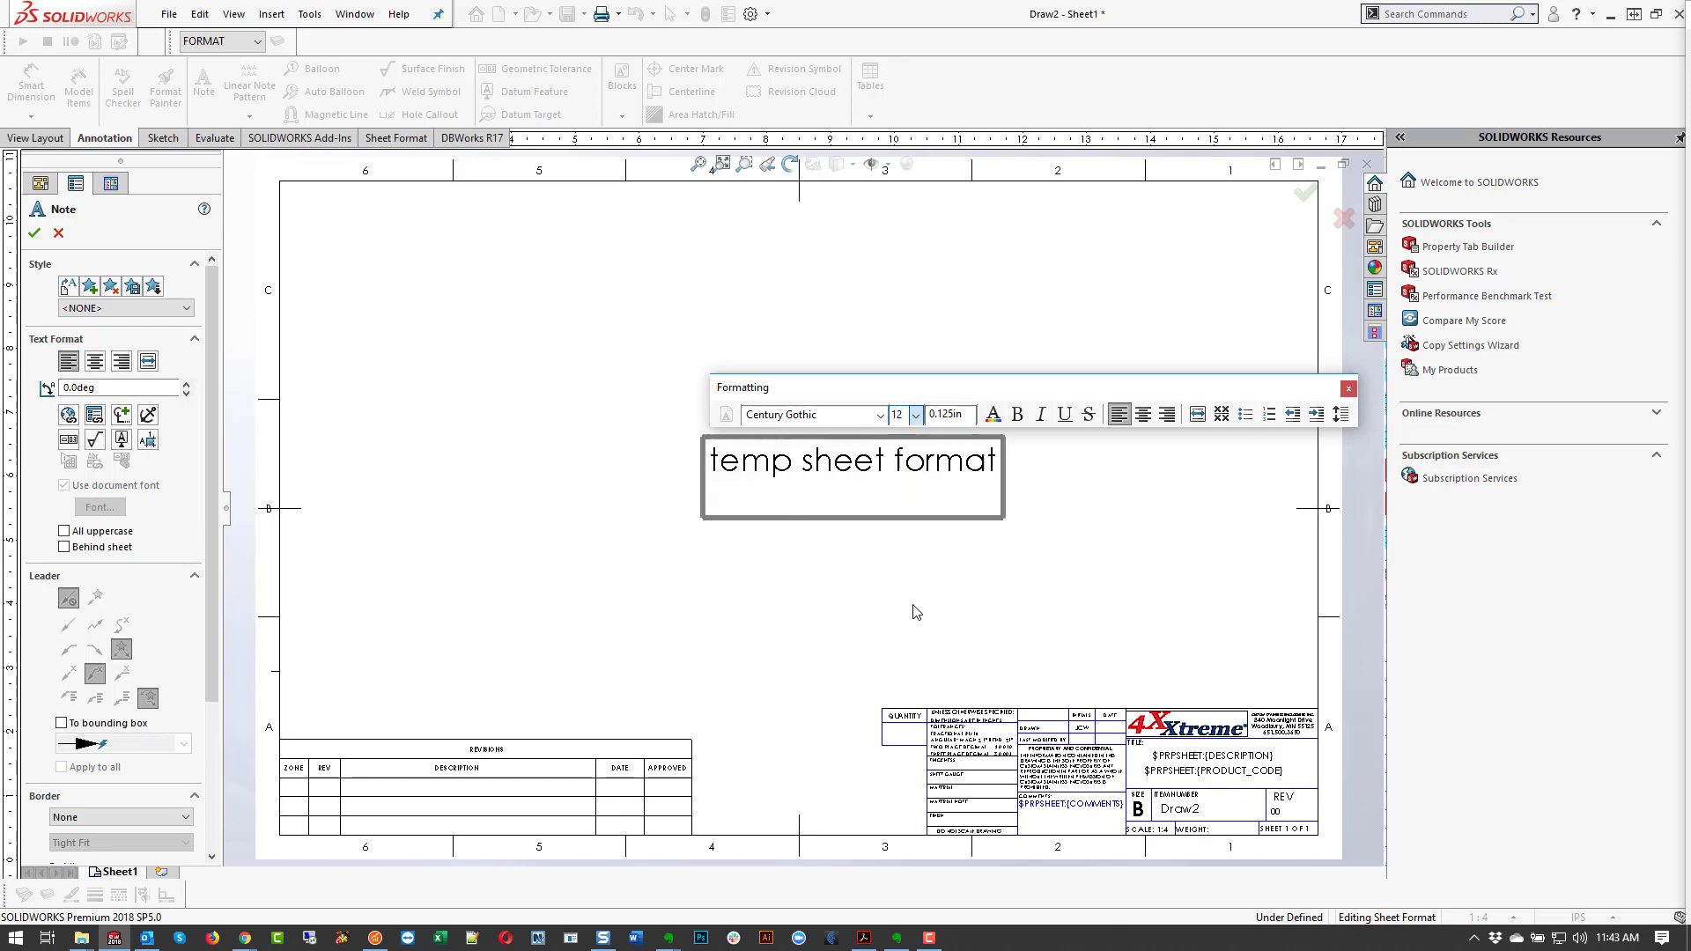
pyautogui.click(1088, 539)
pyautogui.click(1305, 195)
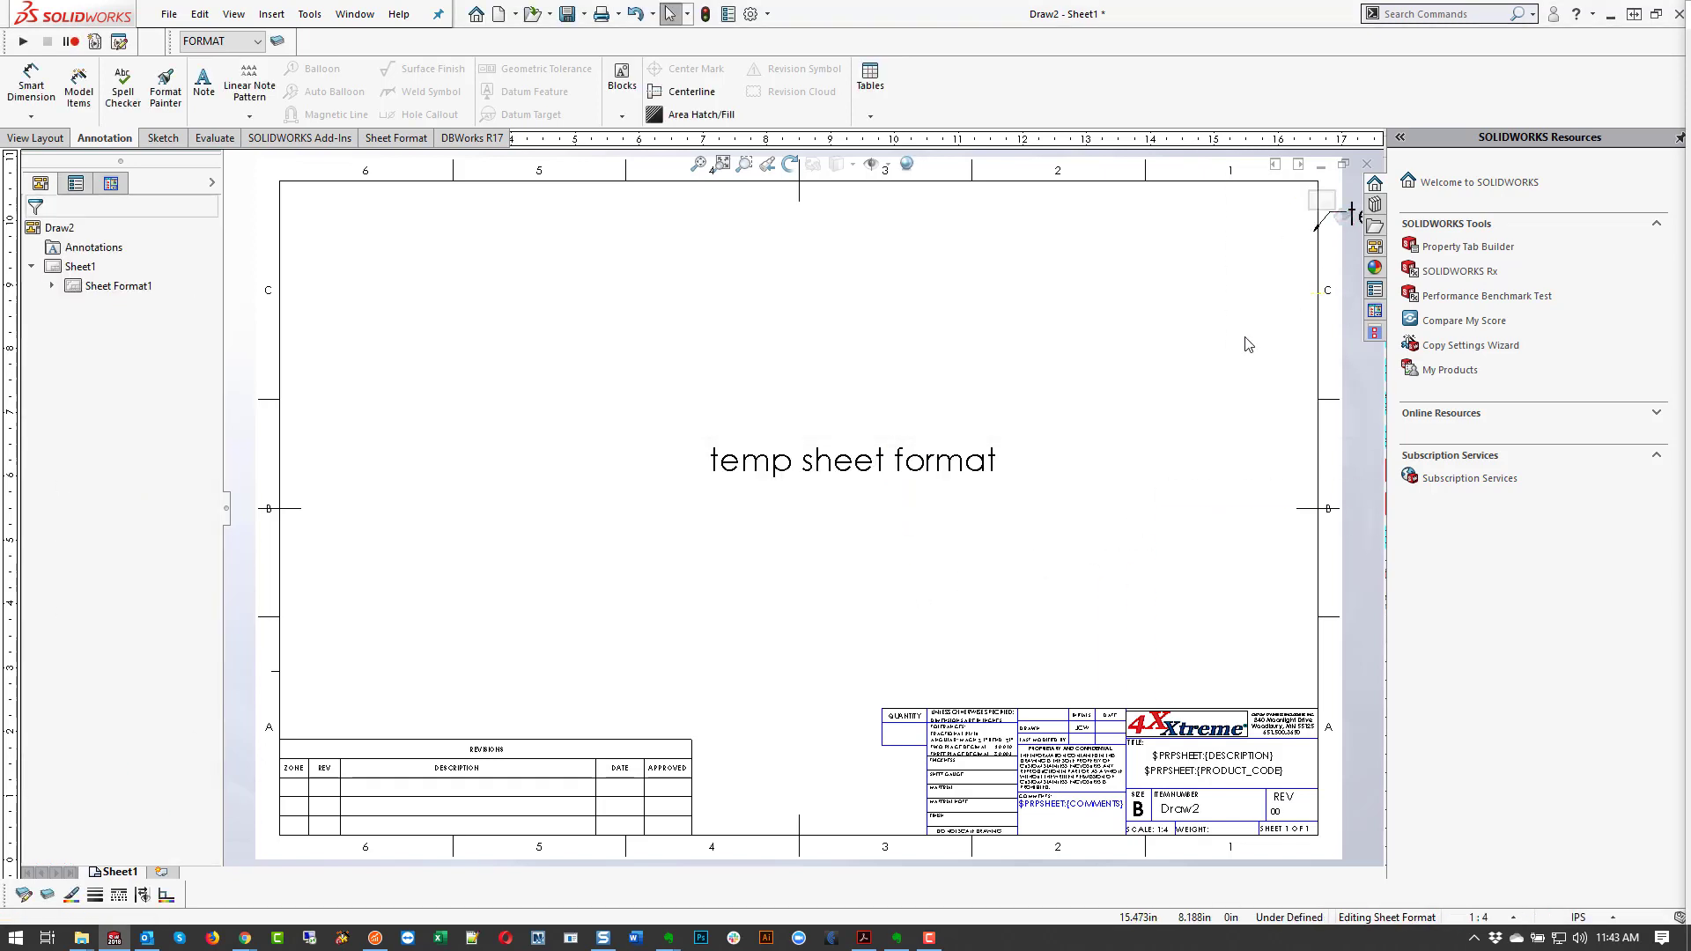
pyautogui.press('f')
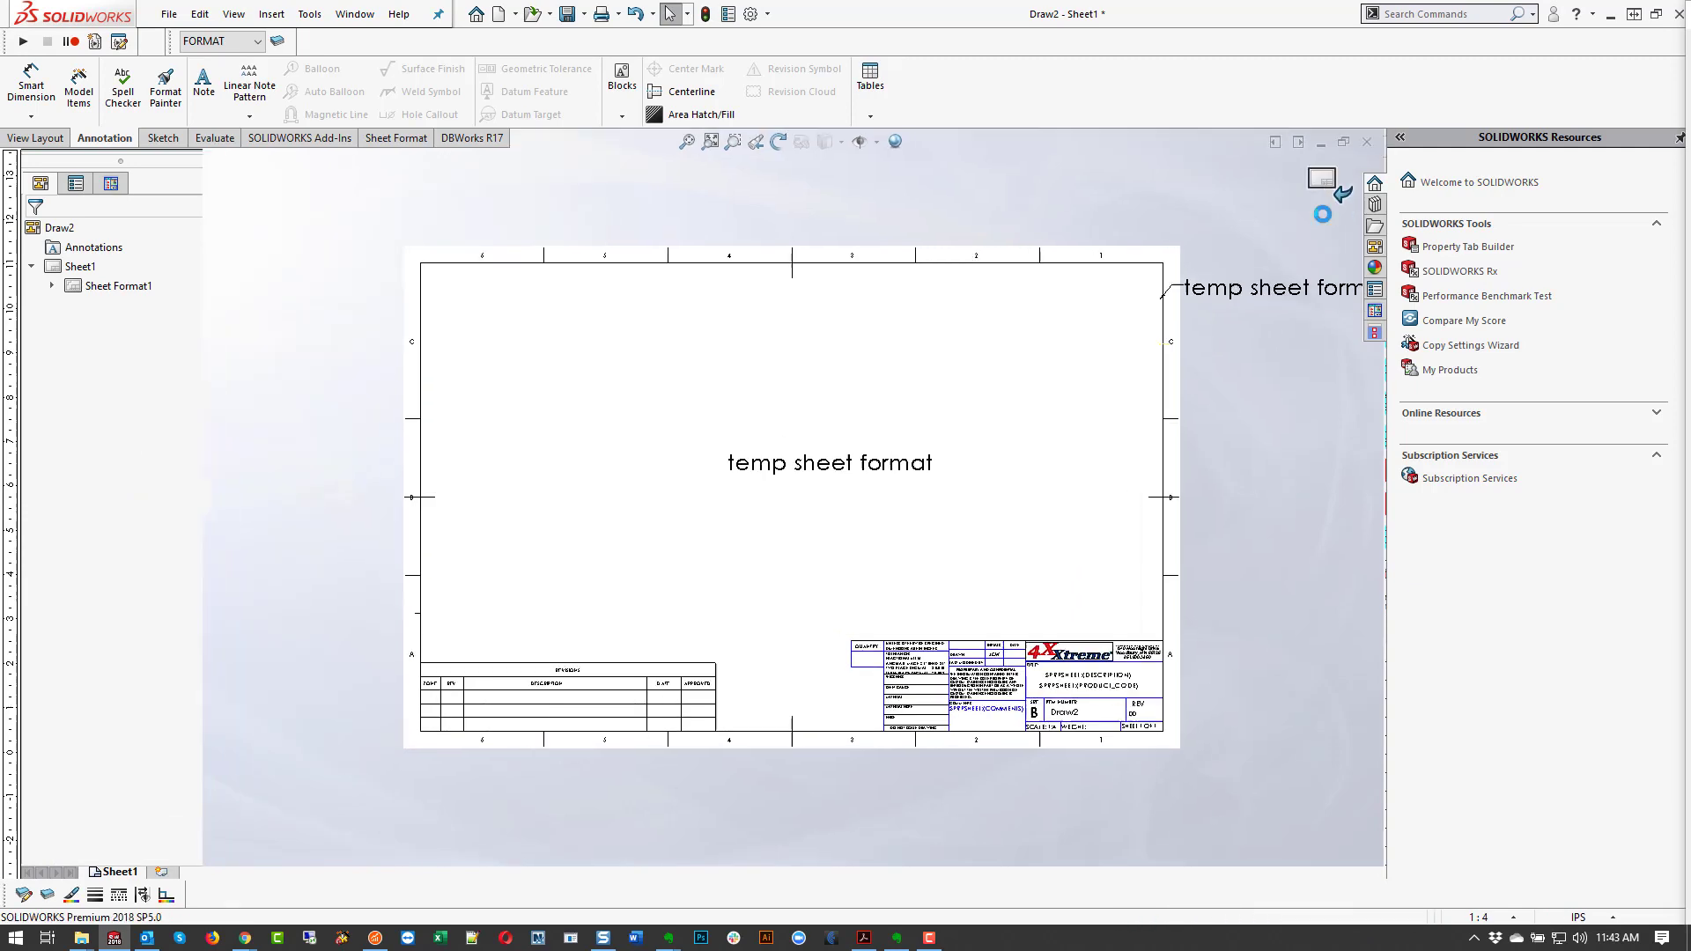
pyautogui.click(1321, 201)
pyautogui.press('f')
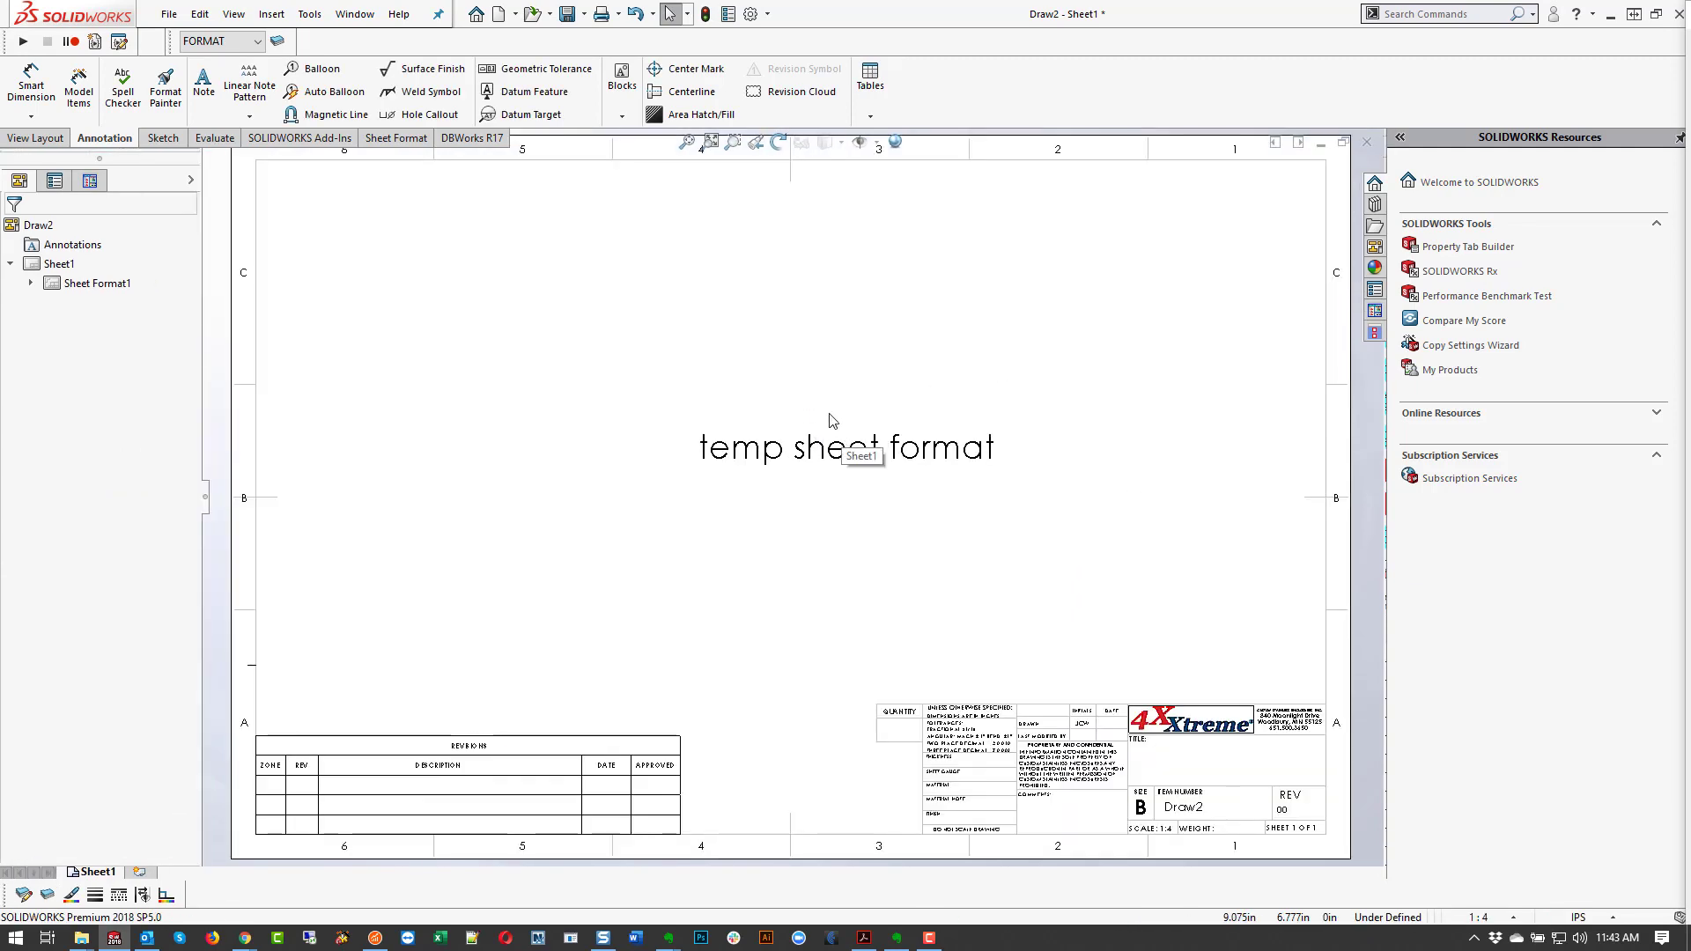
# Step: Save the sheet format over the existing "B-land-CSE - 2018.8 - TEMP.slddrt" file in the SHEET FORMATS folder
pyautogui.click(168, 14)
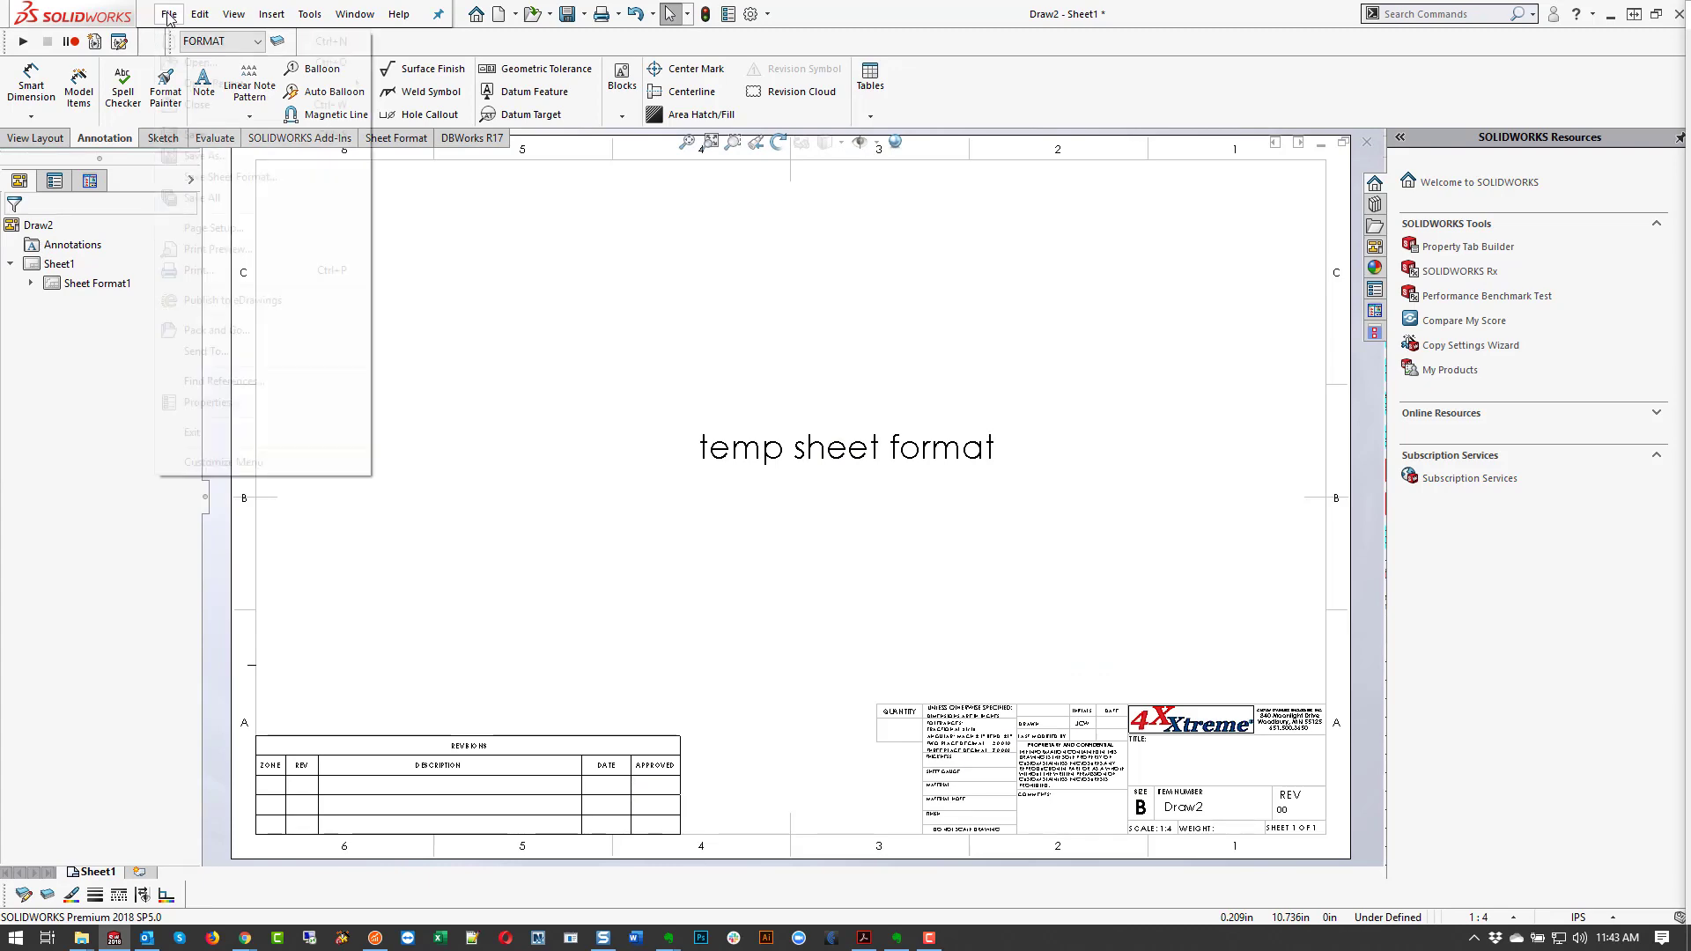
pyautogui.click(231, 178)
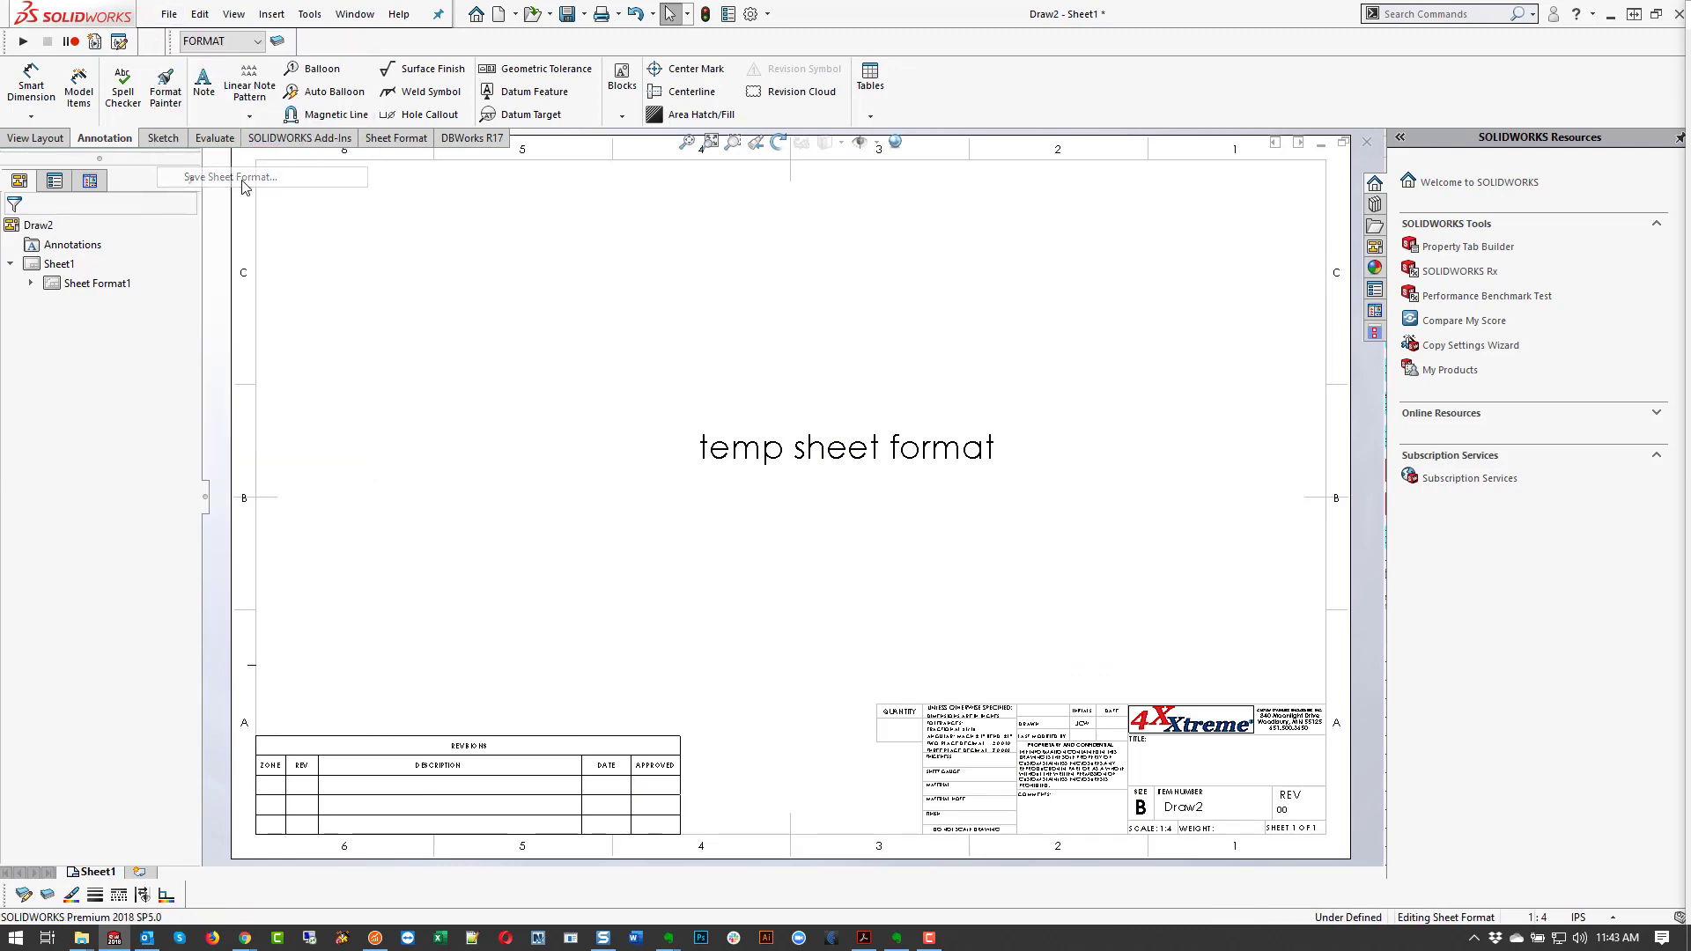
pyautogui.click(922, 362)
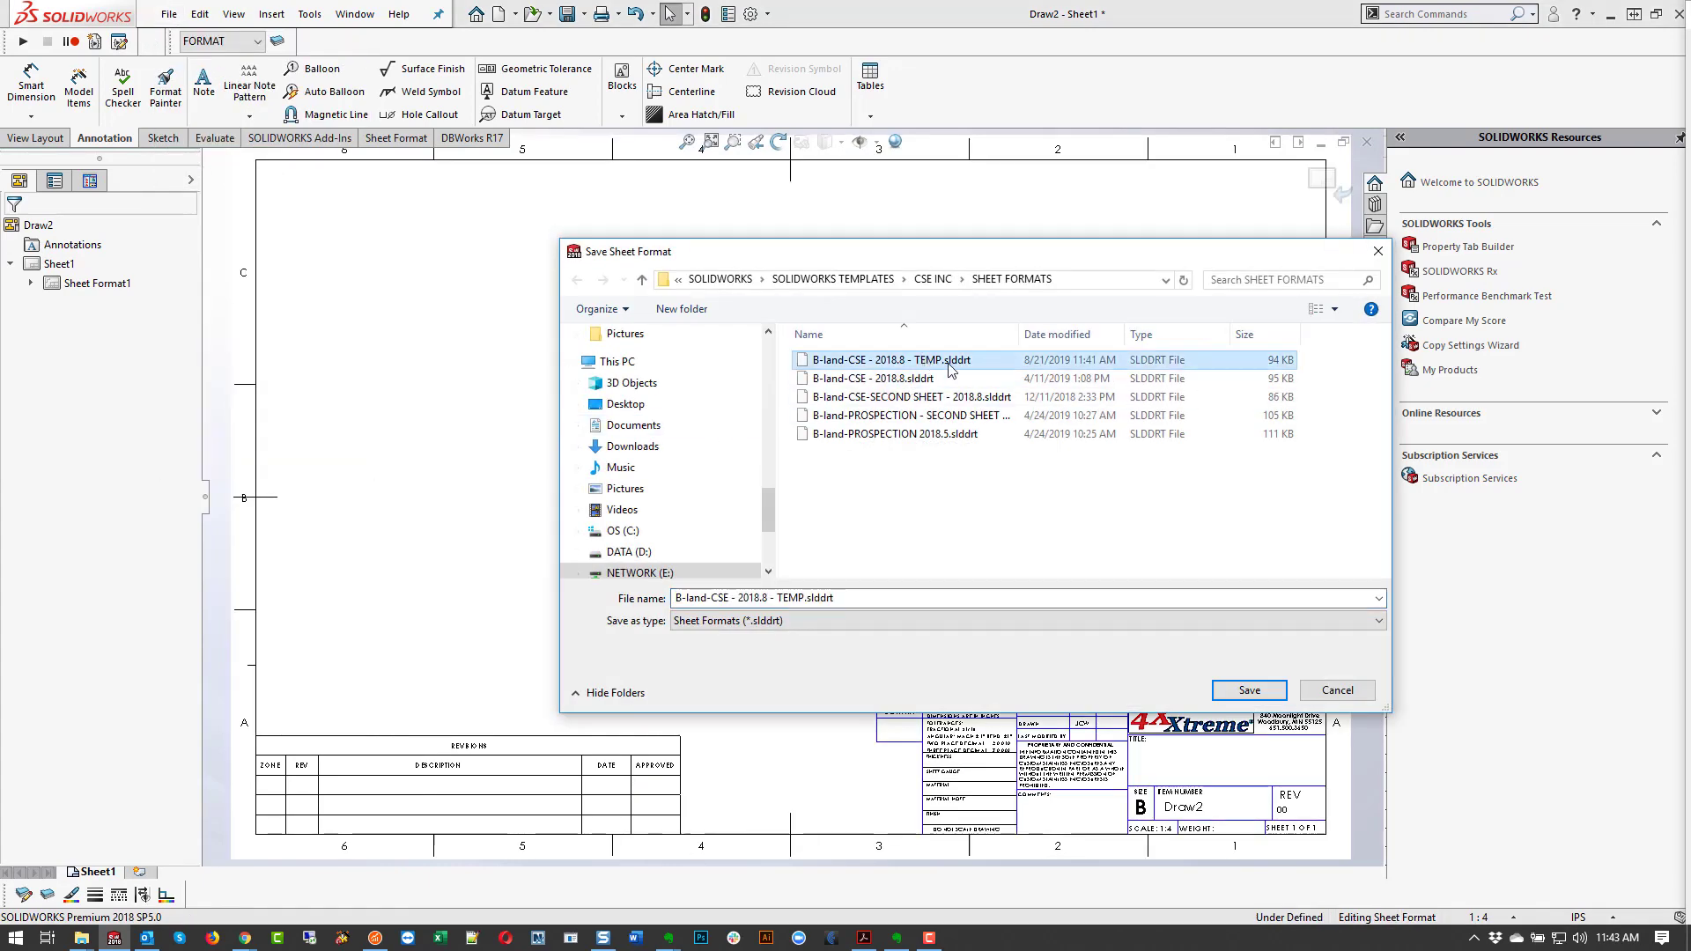
pyautogui.click(1240, 693)
pyautogui.click(888, 470)
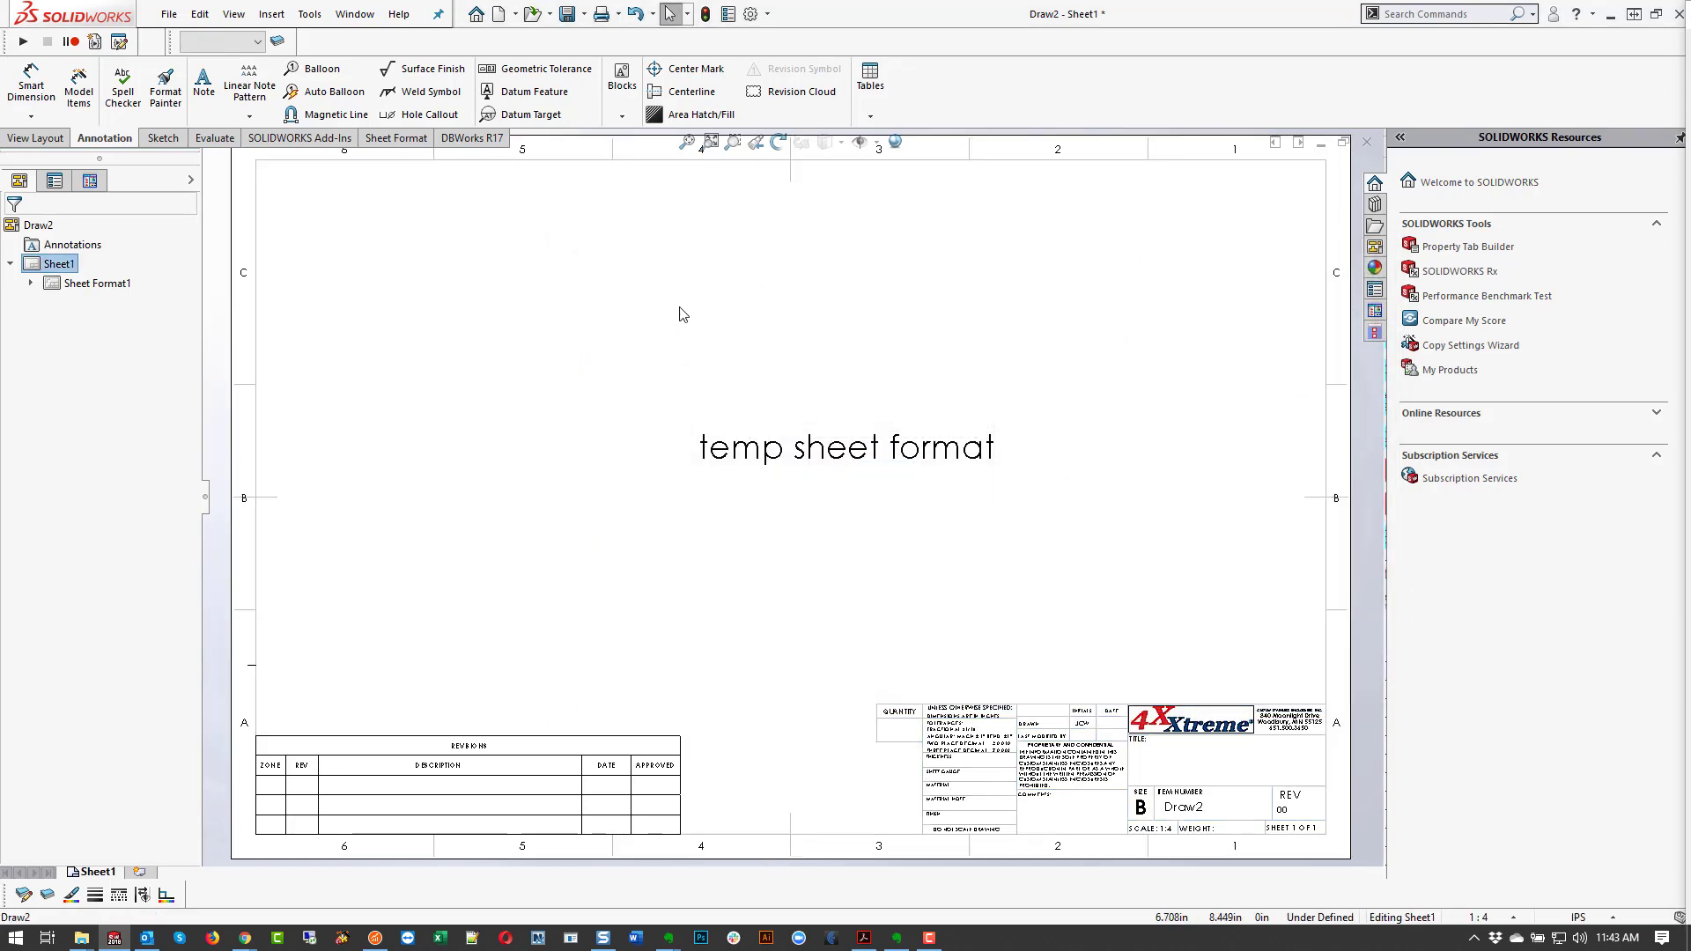
# Step: Close the current drawing and create a new drawing from the CSE 2018 template
pyautogui.click(1368, 144)
pyautogui.click(797, 502)
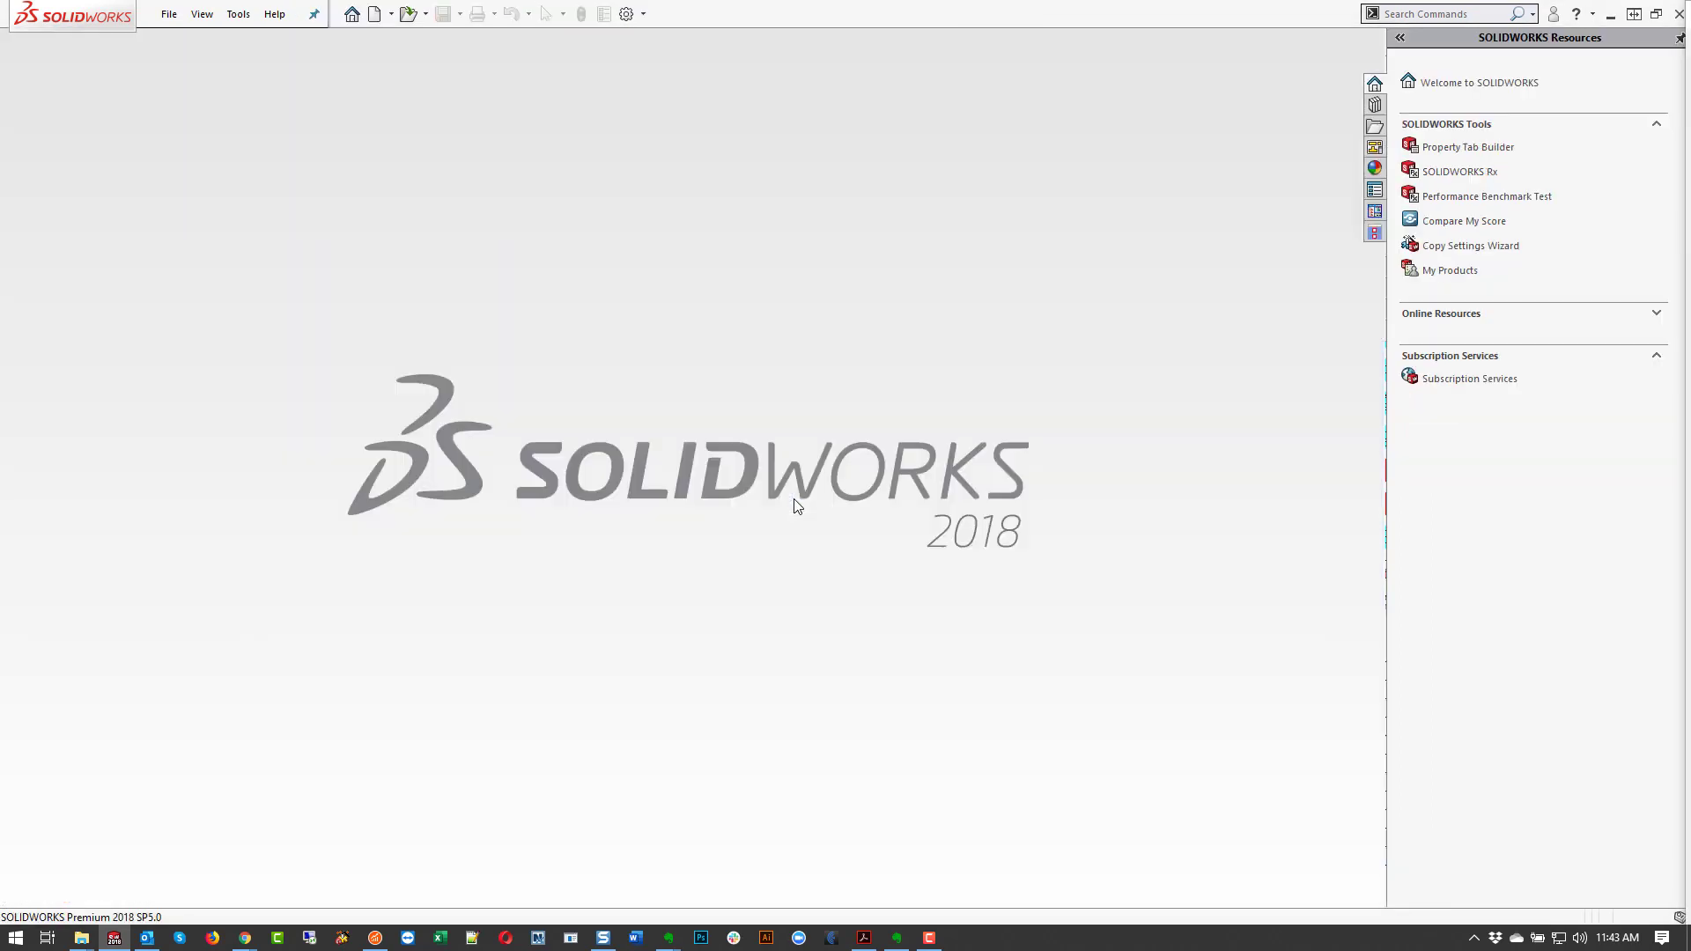
pyautogui.click(166, 14)
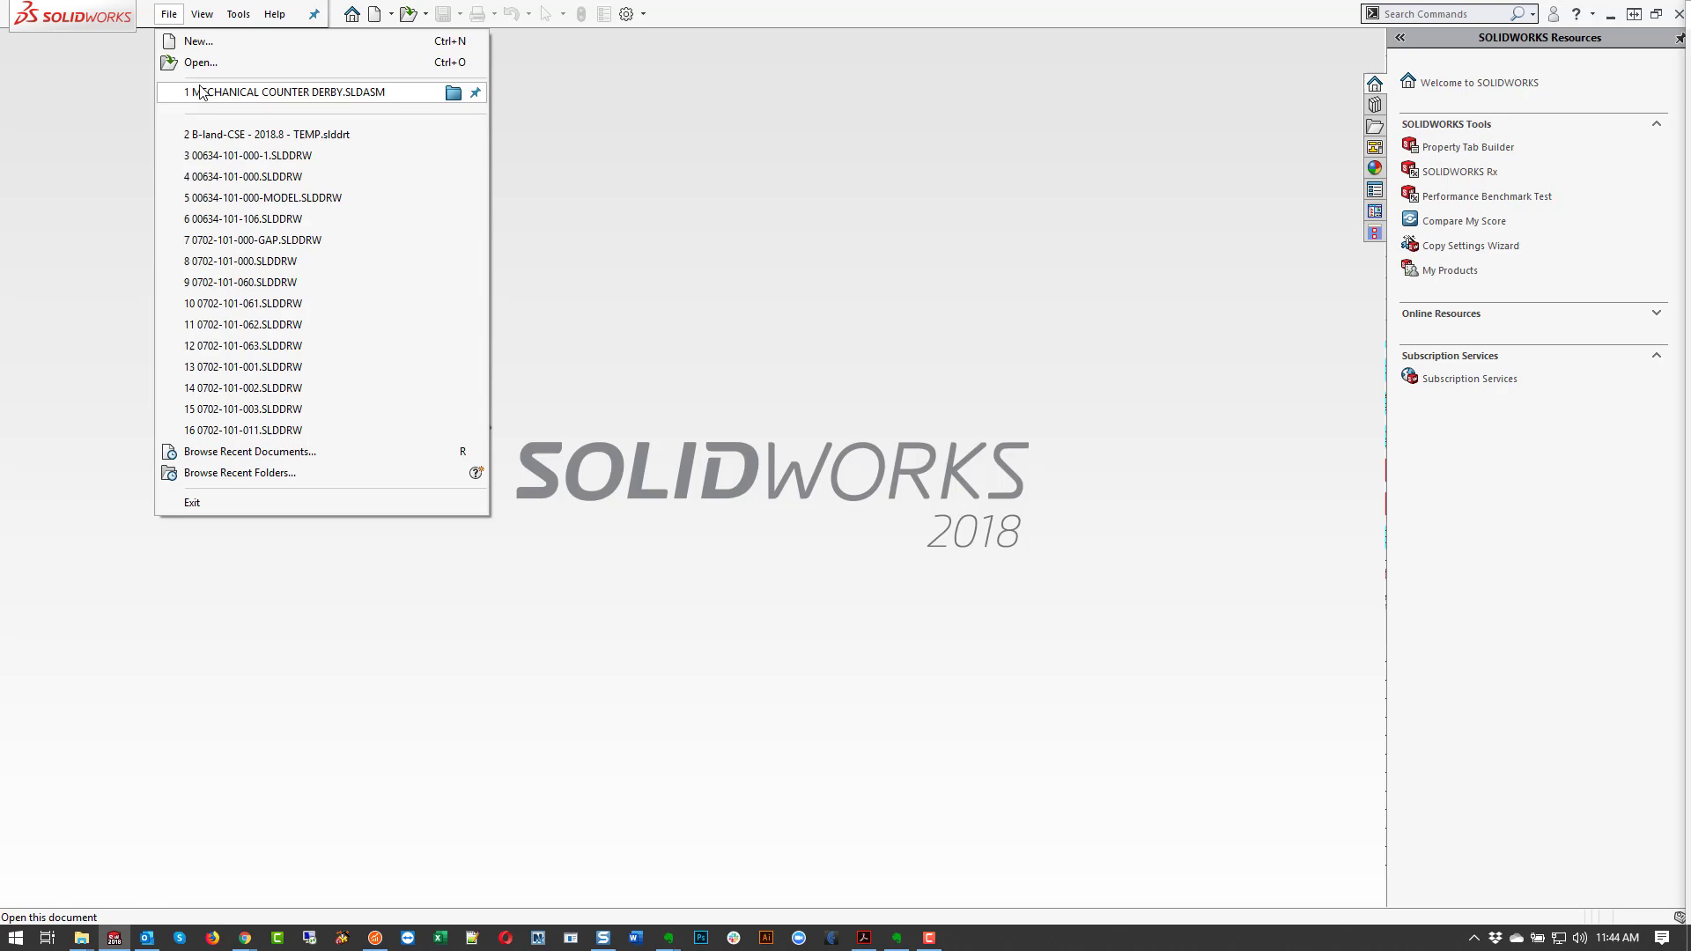
pyautogui.click(188, 38)
pyautogui.click(585, 276)
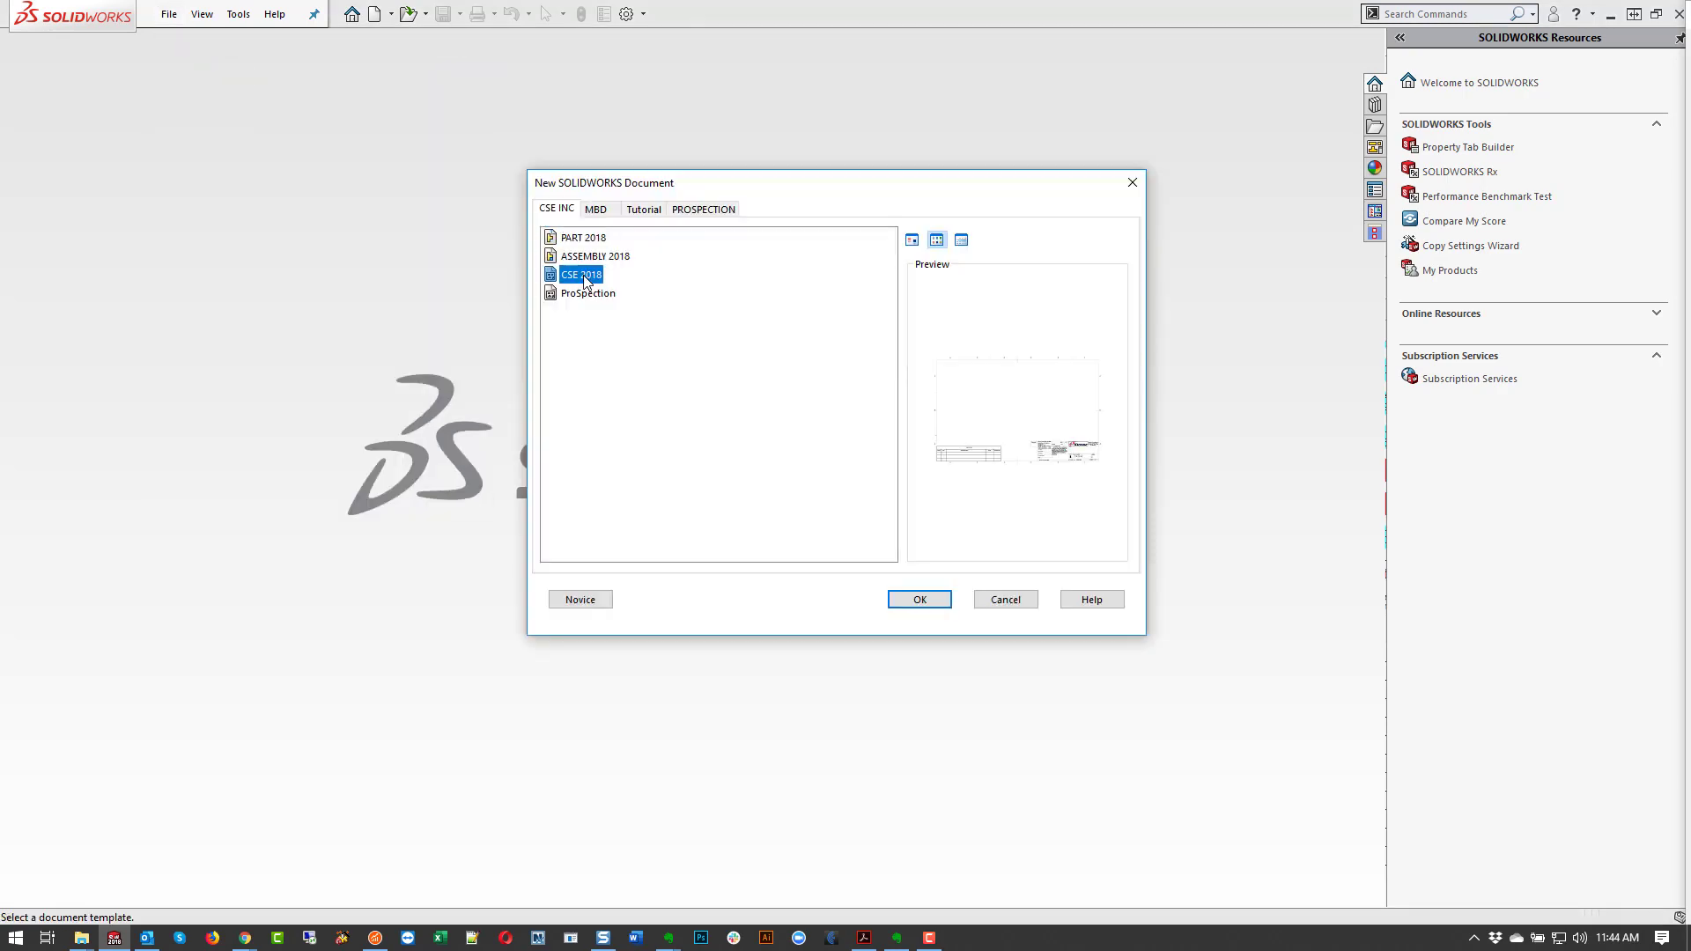
pyautogui.click(920, 600)
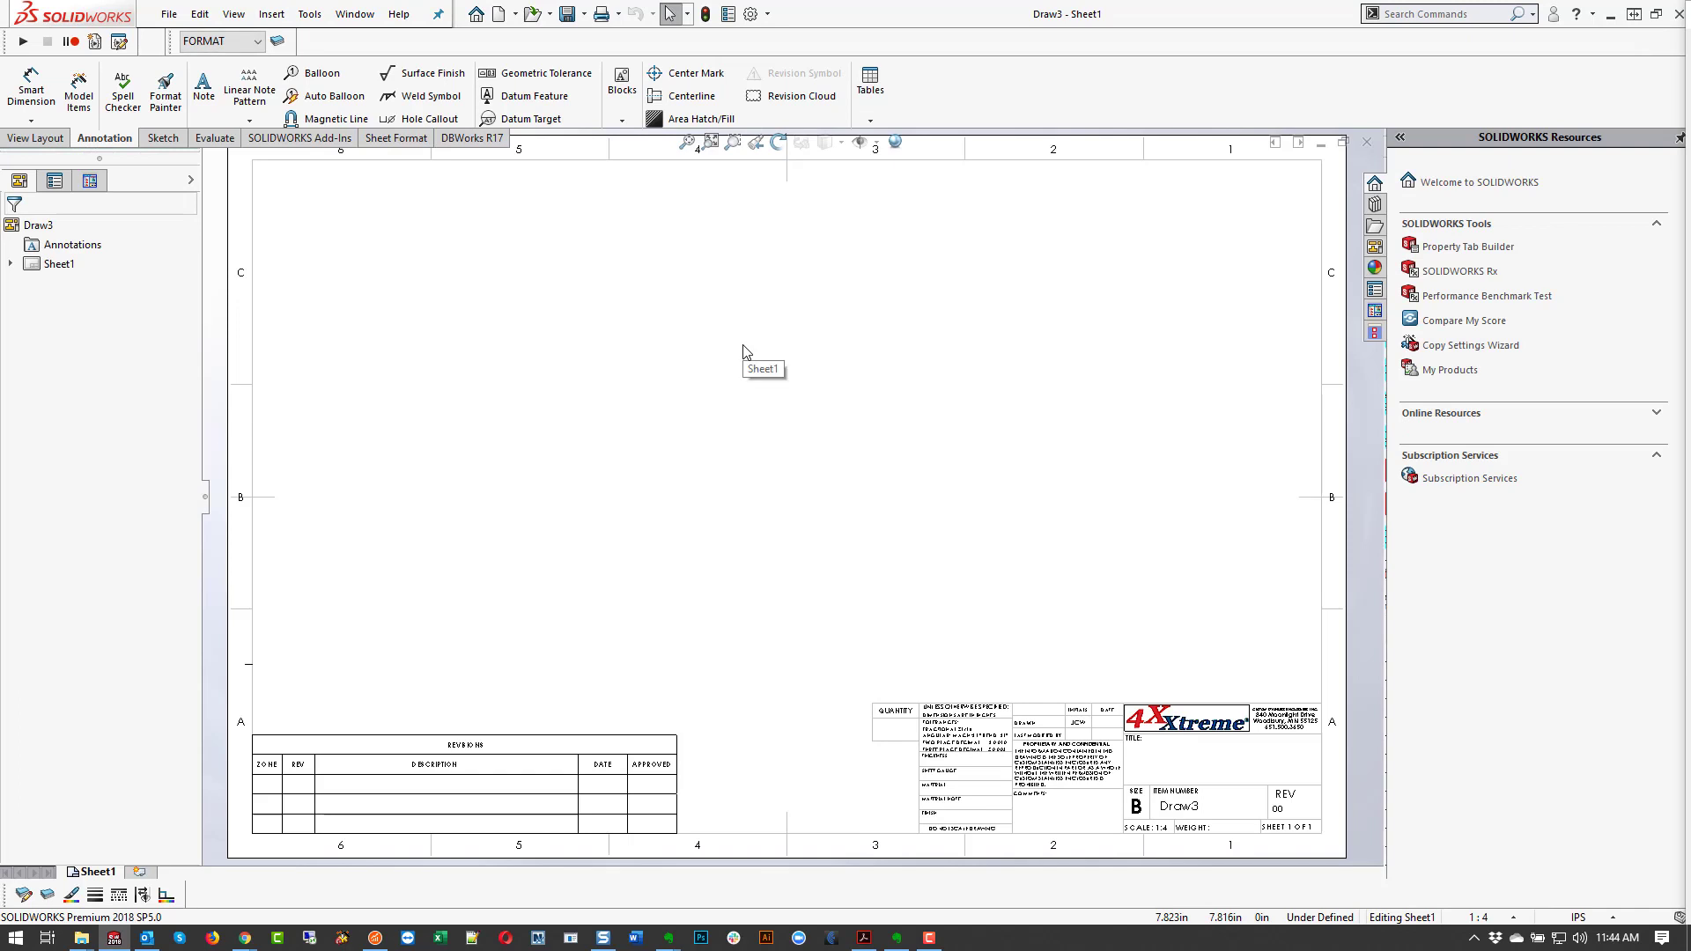
# Step: Apply the "B-land-CSE - 2018.8 - TEMP" sheet format to Sheet1 of the new drawing
pyautogui.rightClick(743, 350)
pyautogui.click(792, 560)
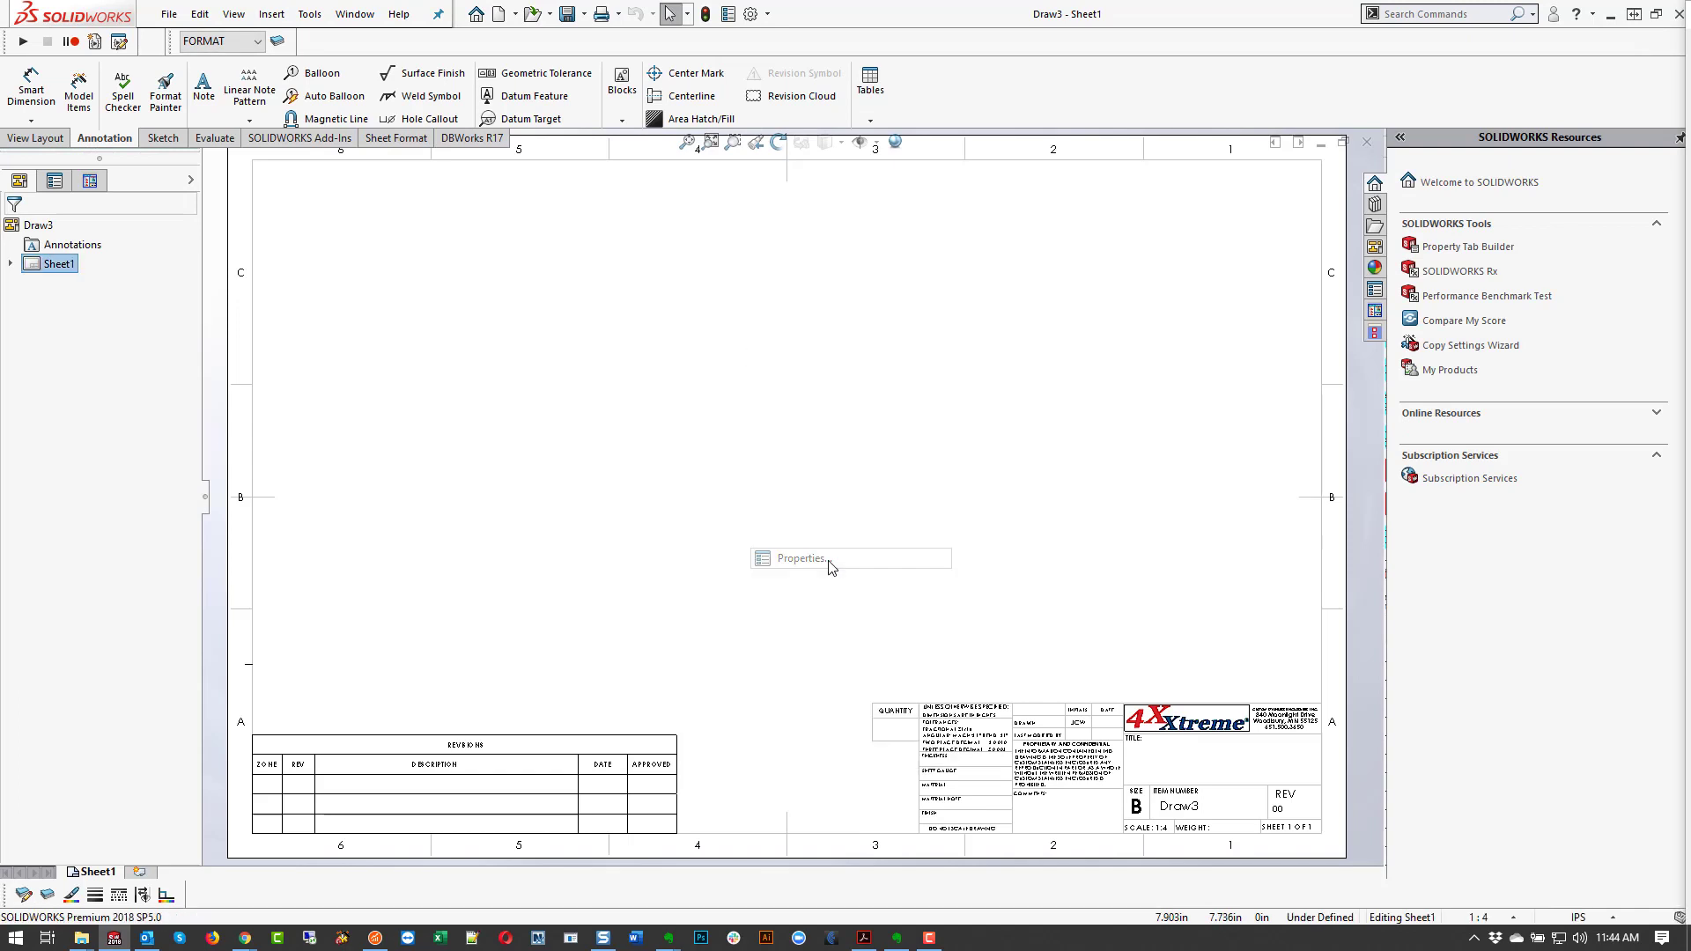
pyautogui.click(791, 385)
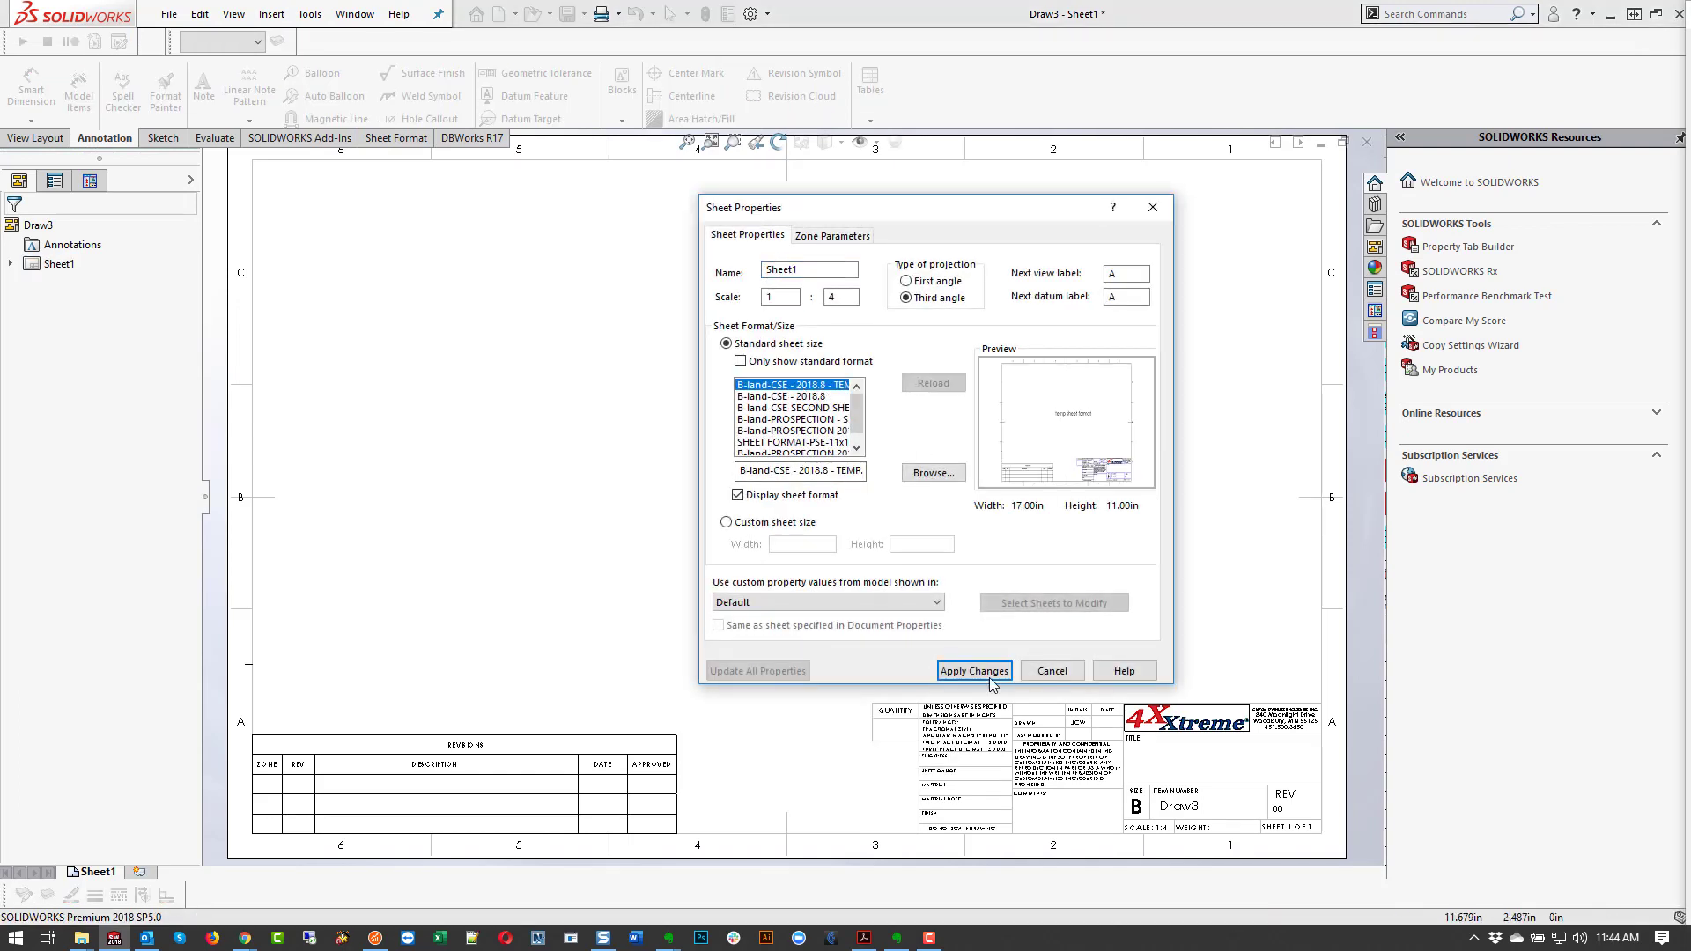
pyautogui.click(974, 672)
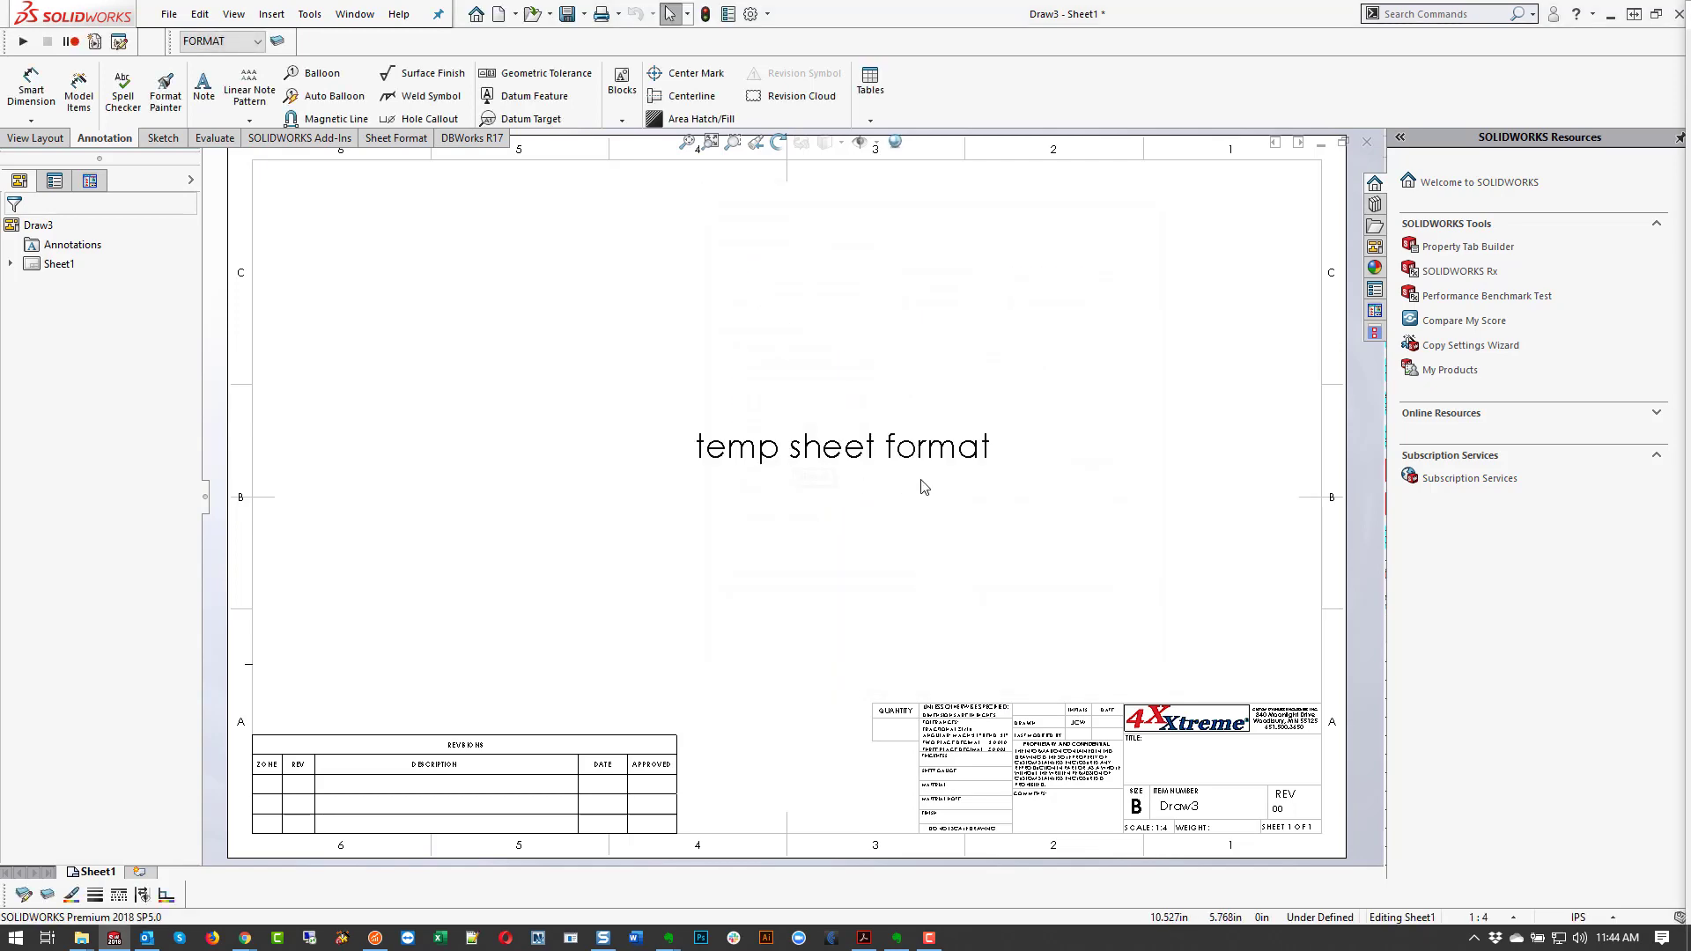
# Step: Change the new drawing's Sheet1 to the original "B-land-CSE - 2018.8" sheet format
pyautogui.rightClick(915, 549)
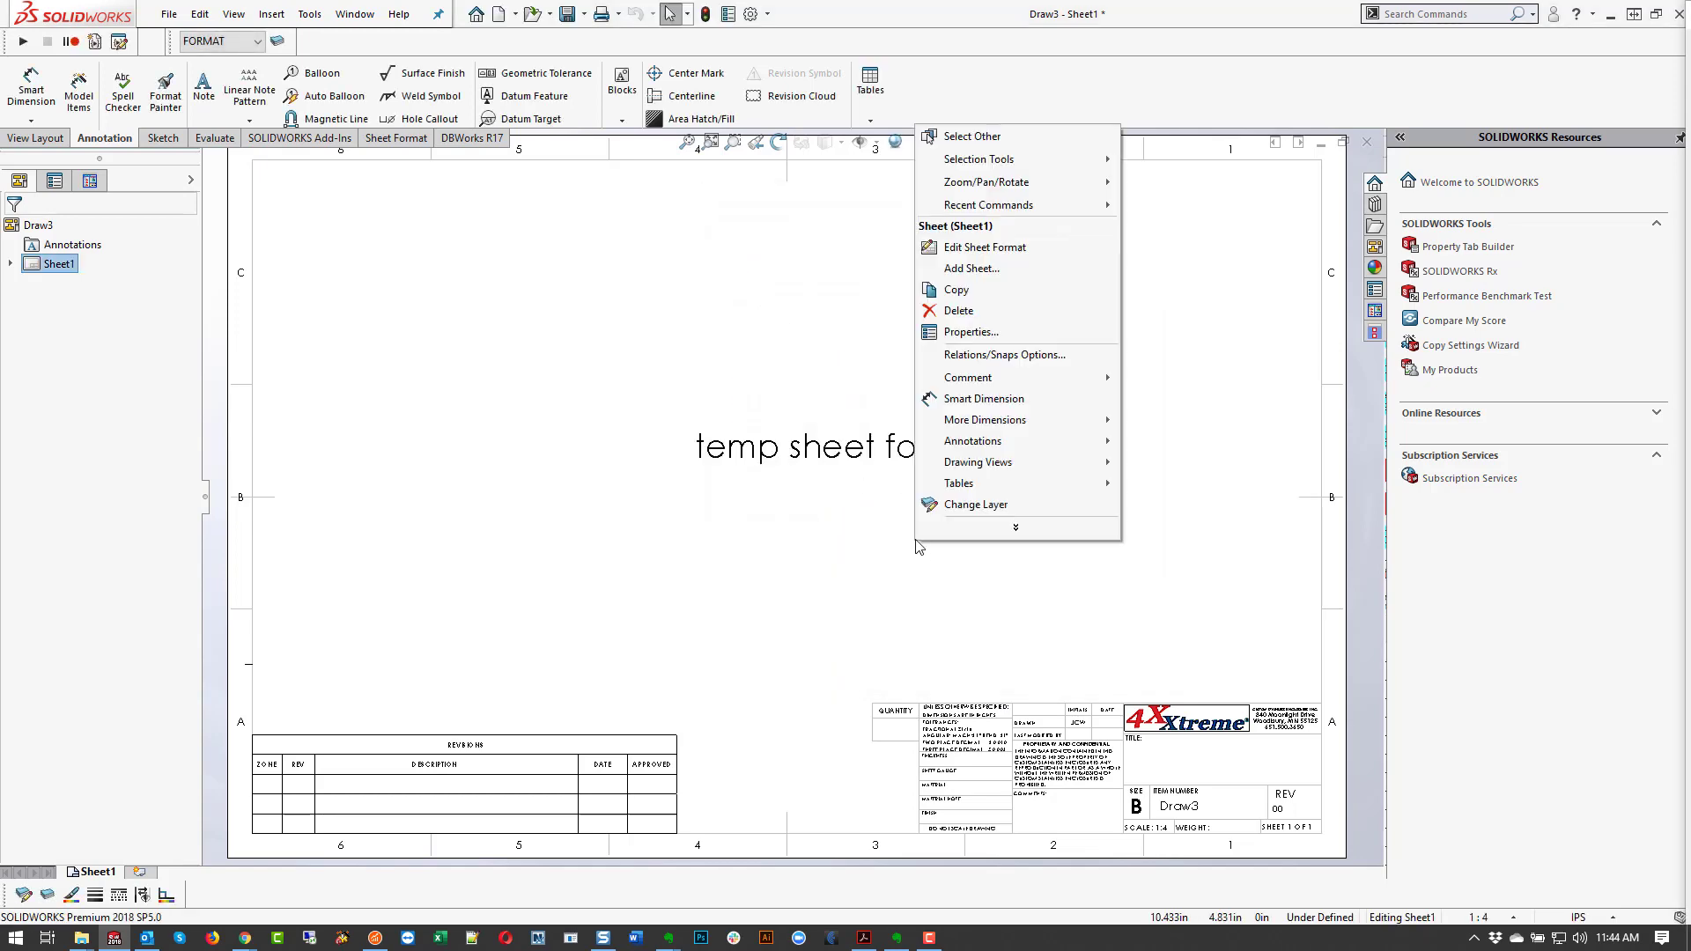
pyautogui.click(981, 337)
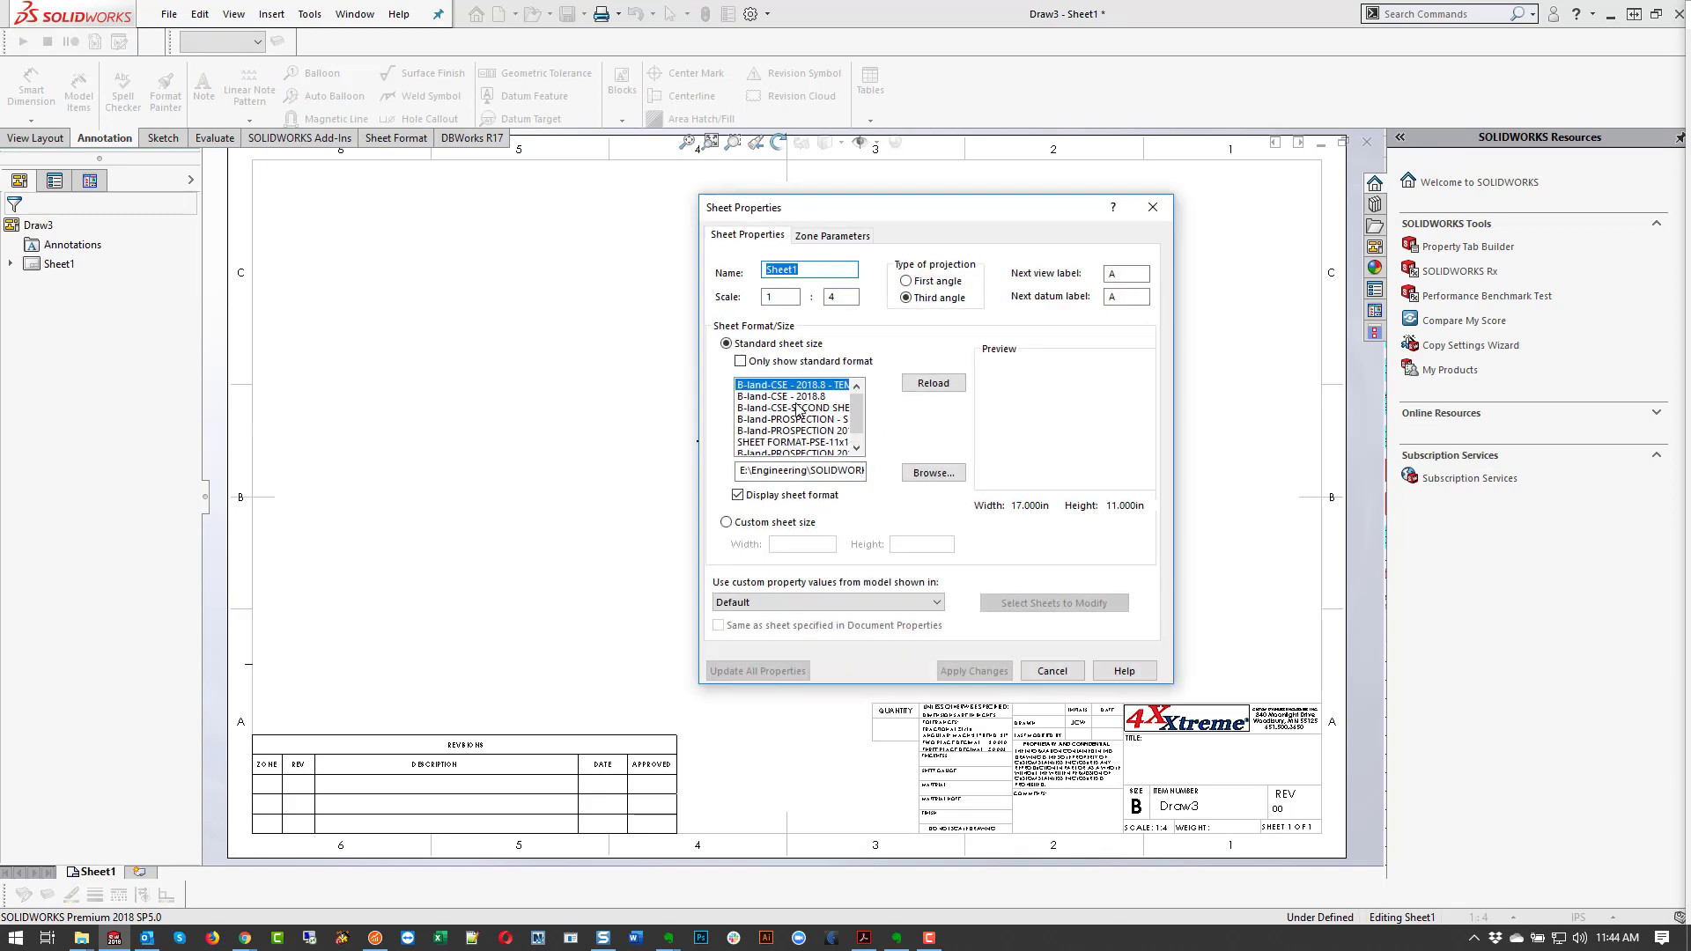
pyautogui.click(797, 397)
pyautogui.click(950, 675)
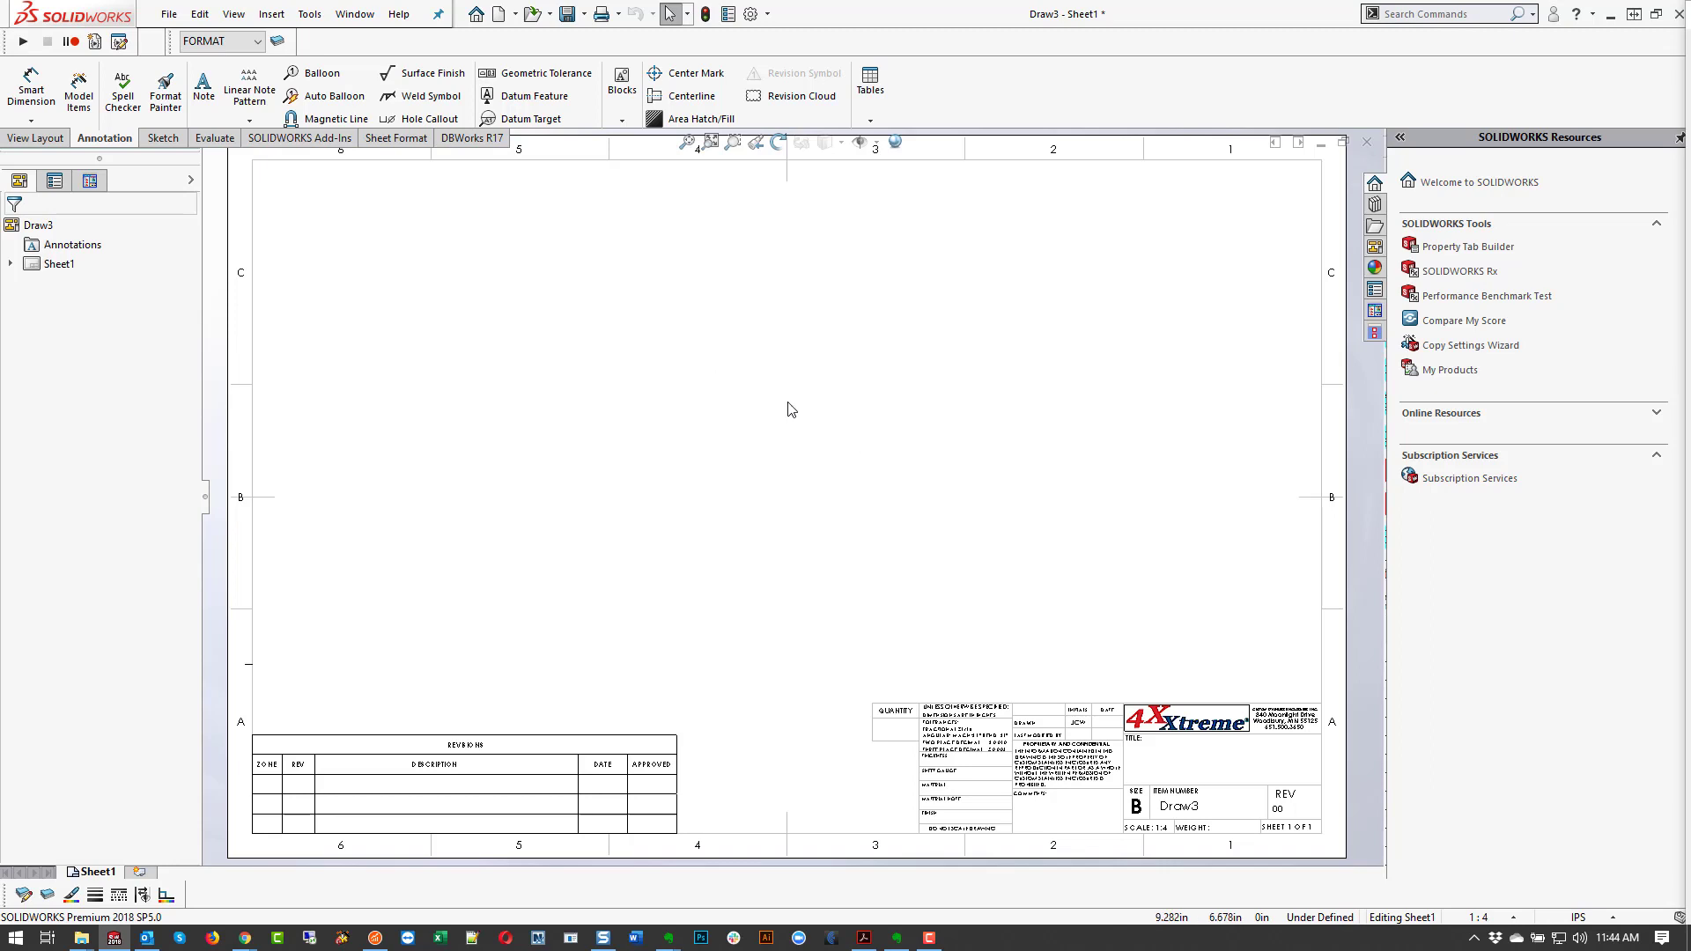
# Step: Start saving a copy of the drawing as a Drawing Template (*.drwdot) in the CSE INC templates folder
pyautogui.click(166, 15)
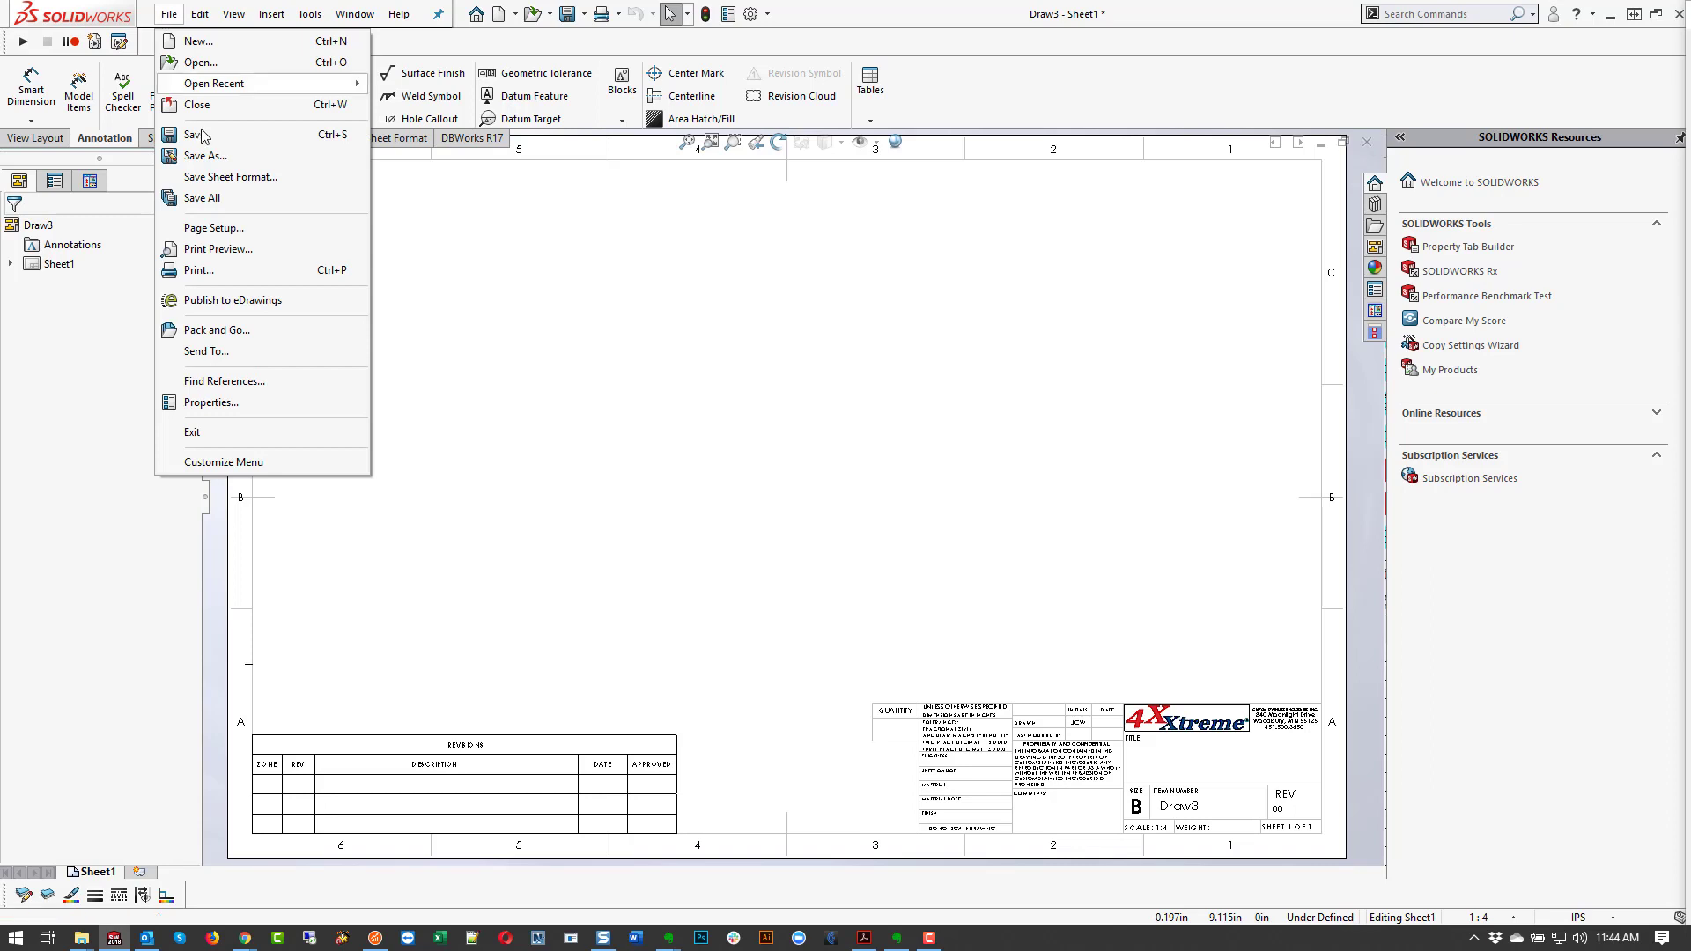
pyautogui.click(213, 159)
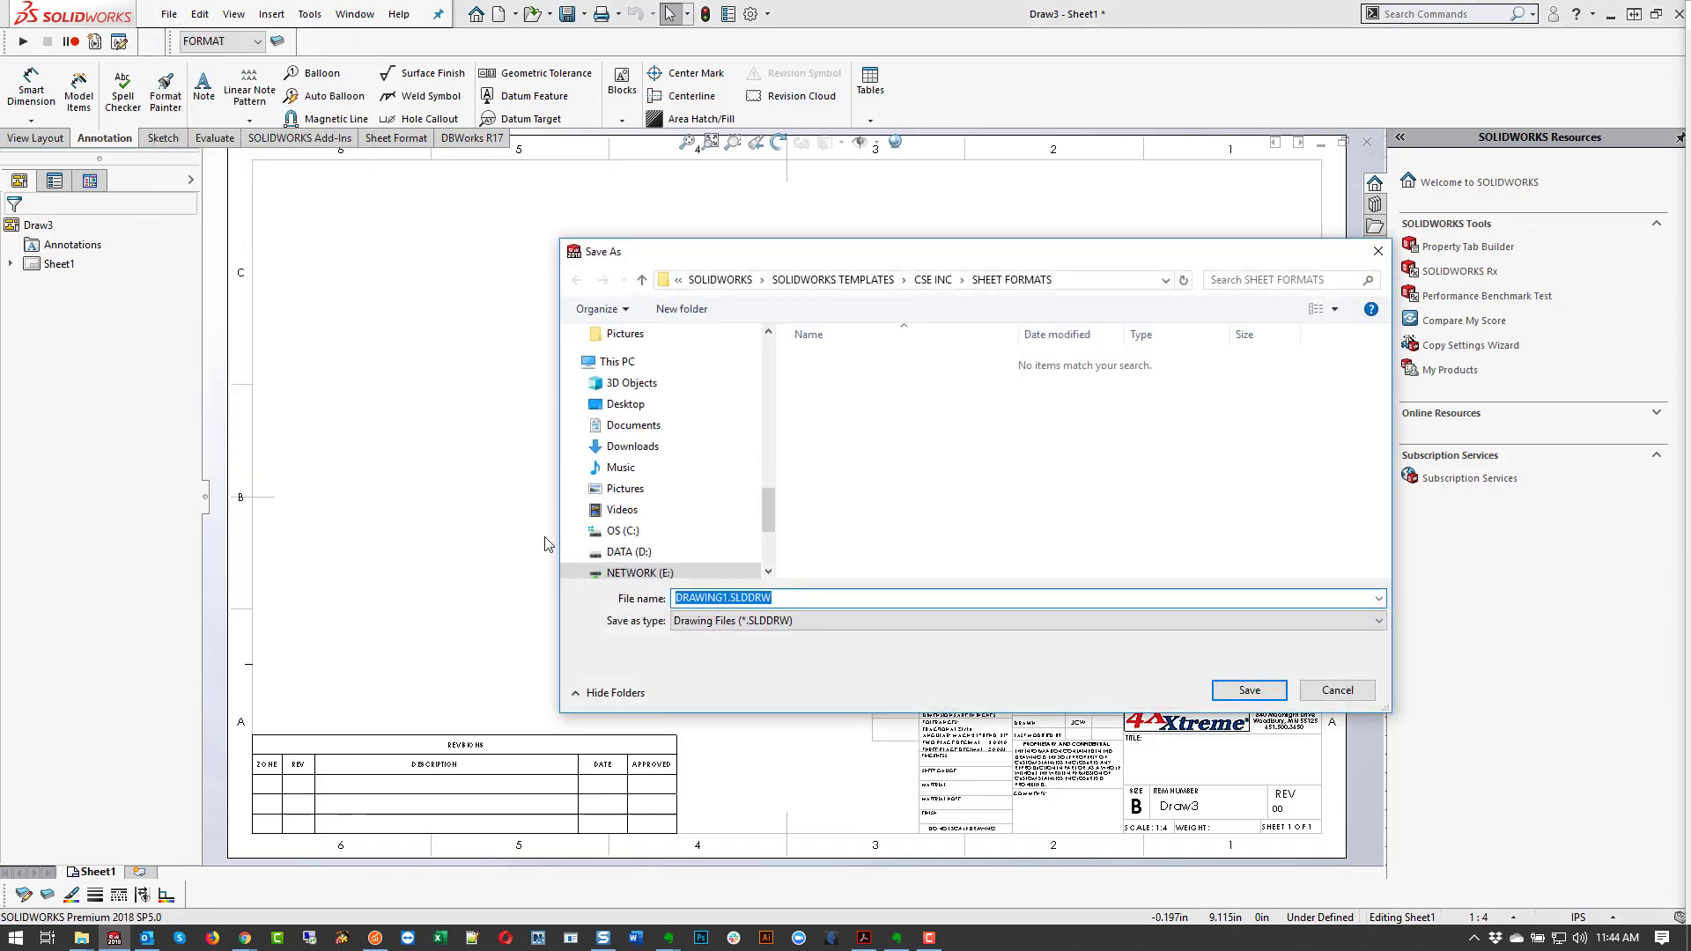
pyautogui.click(812, 620)
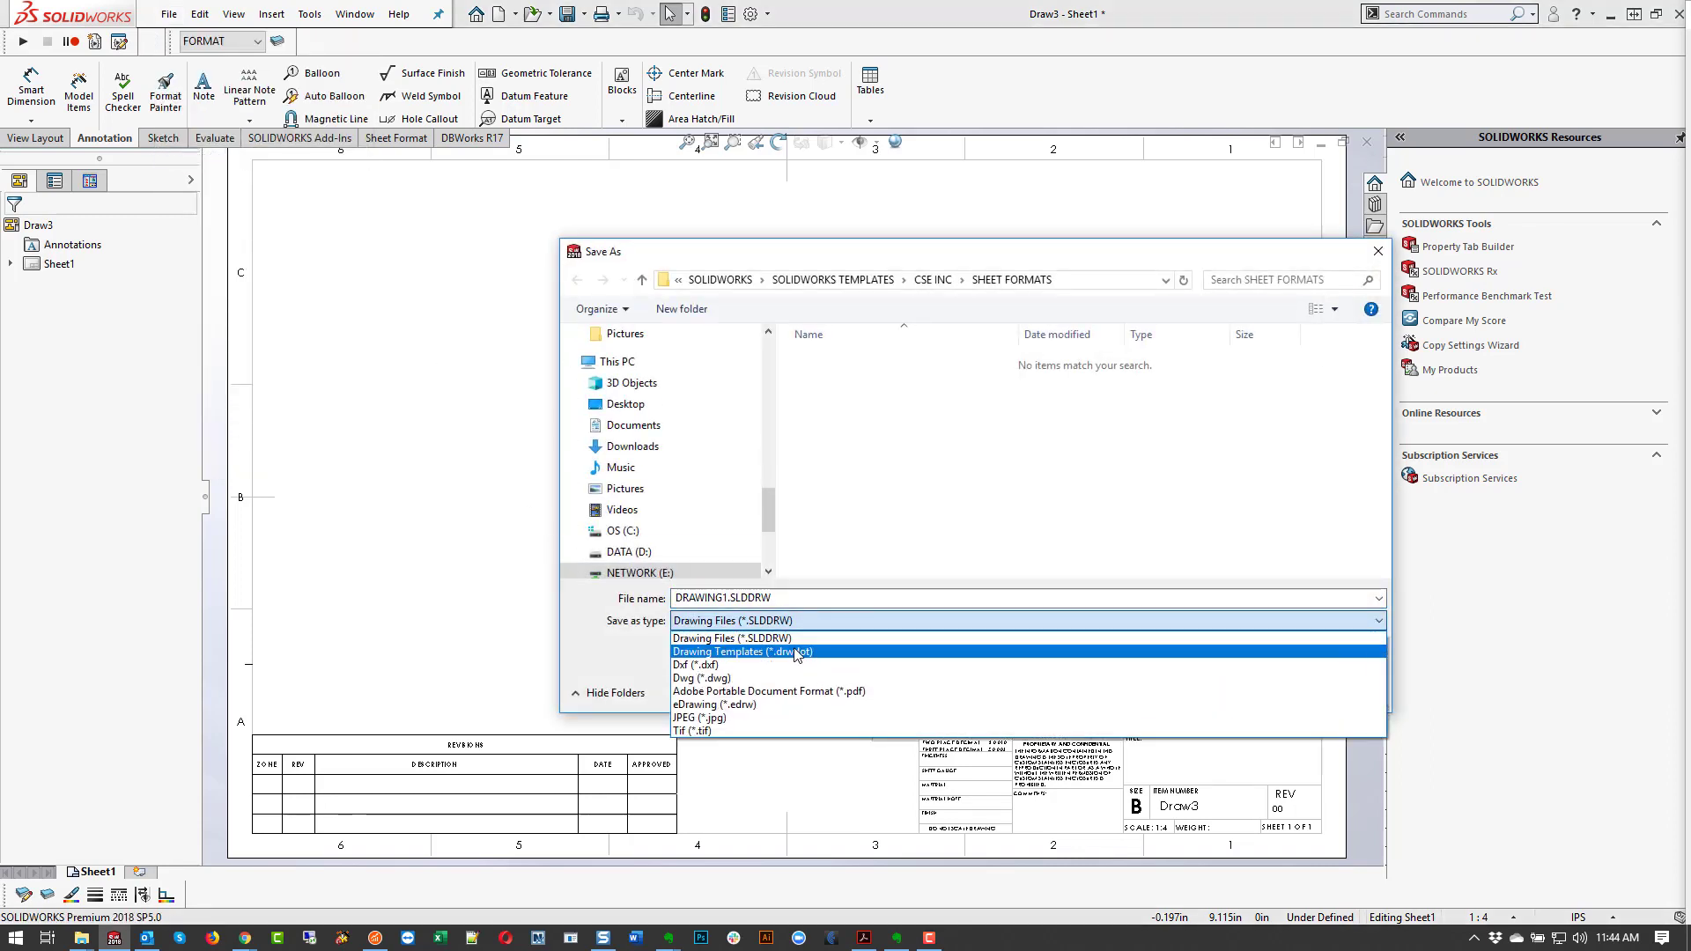
pyautogui.click(795, 651)
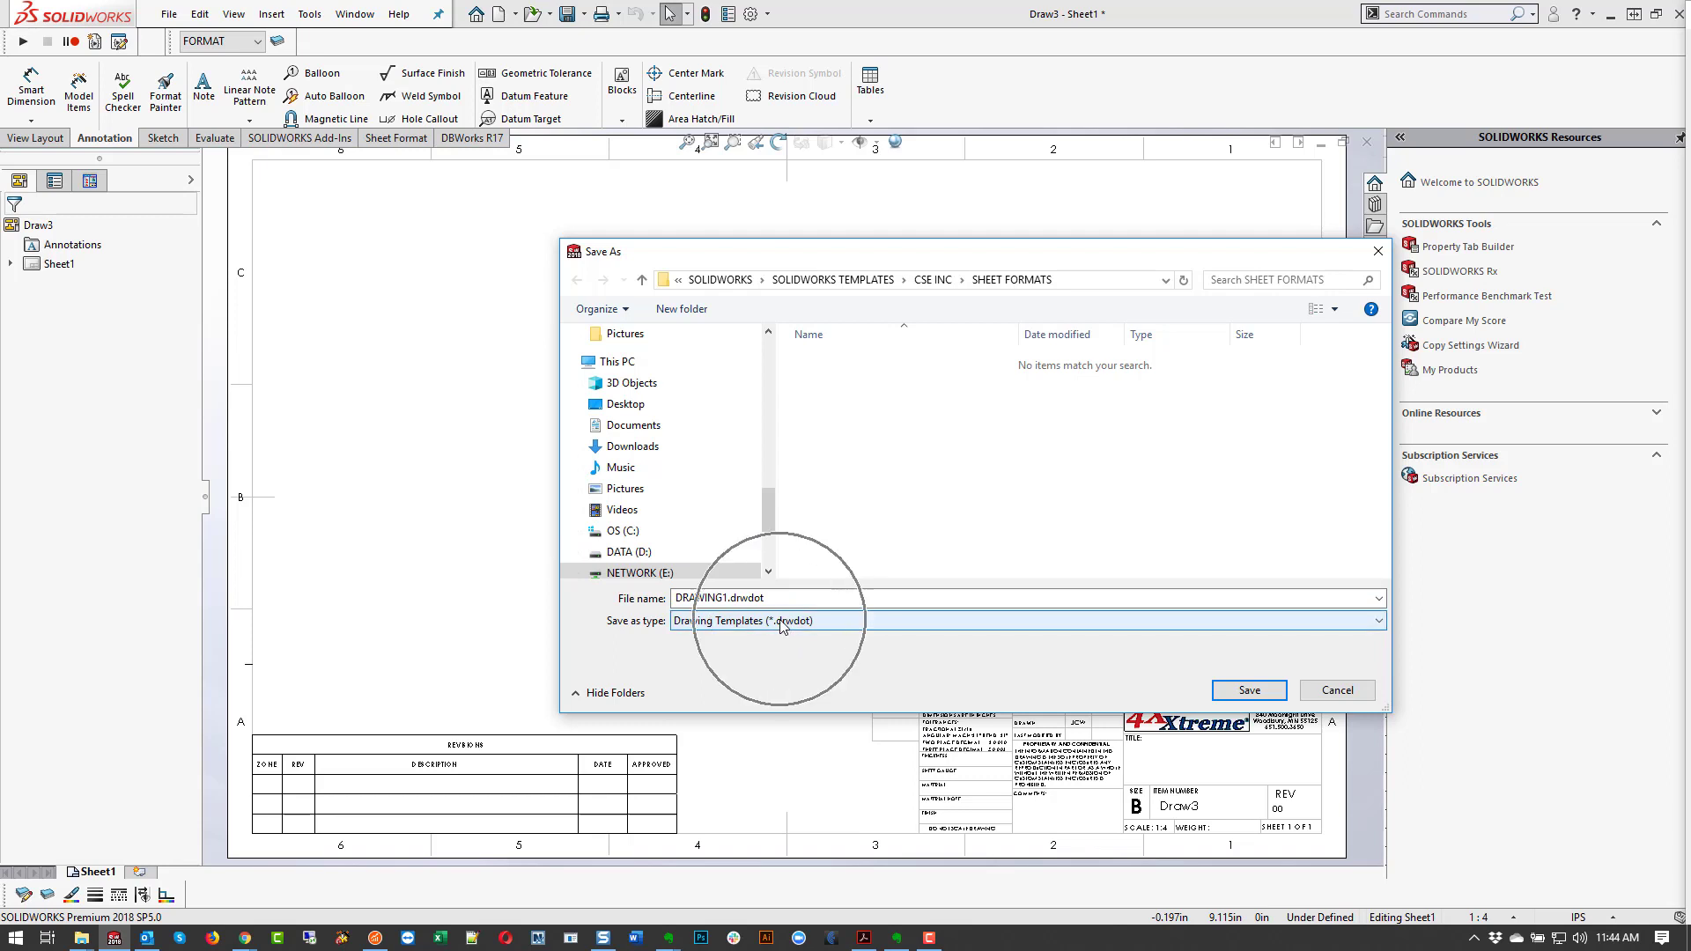
pyautogui.click(941, 280)
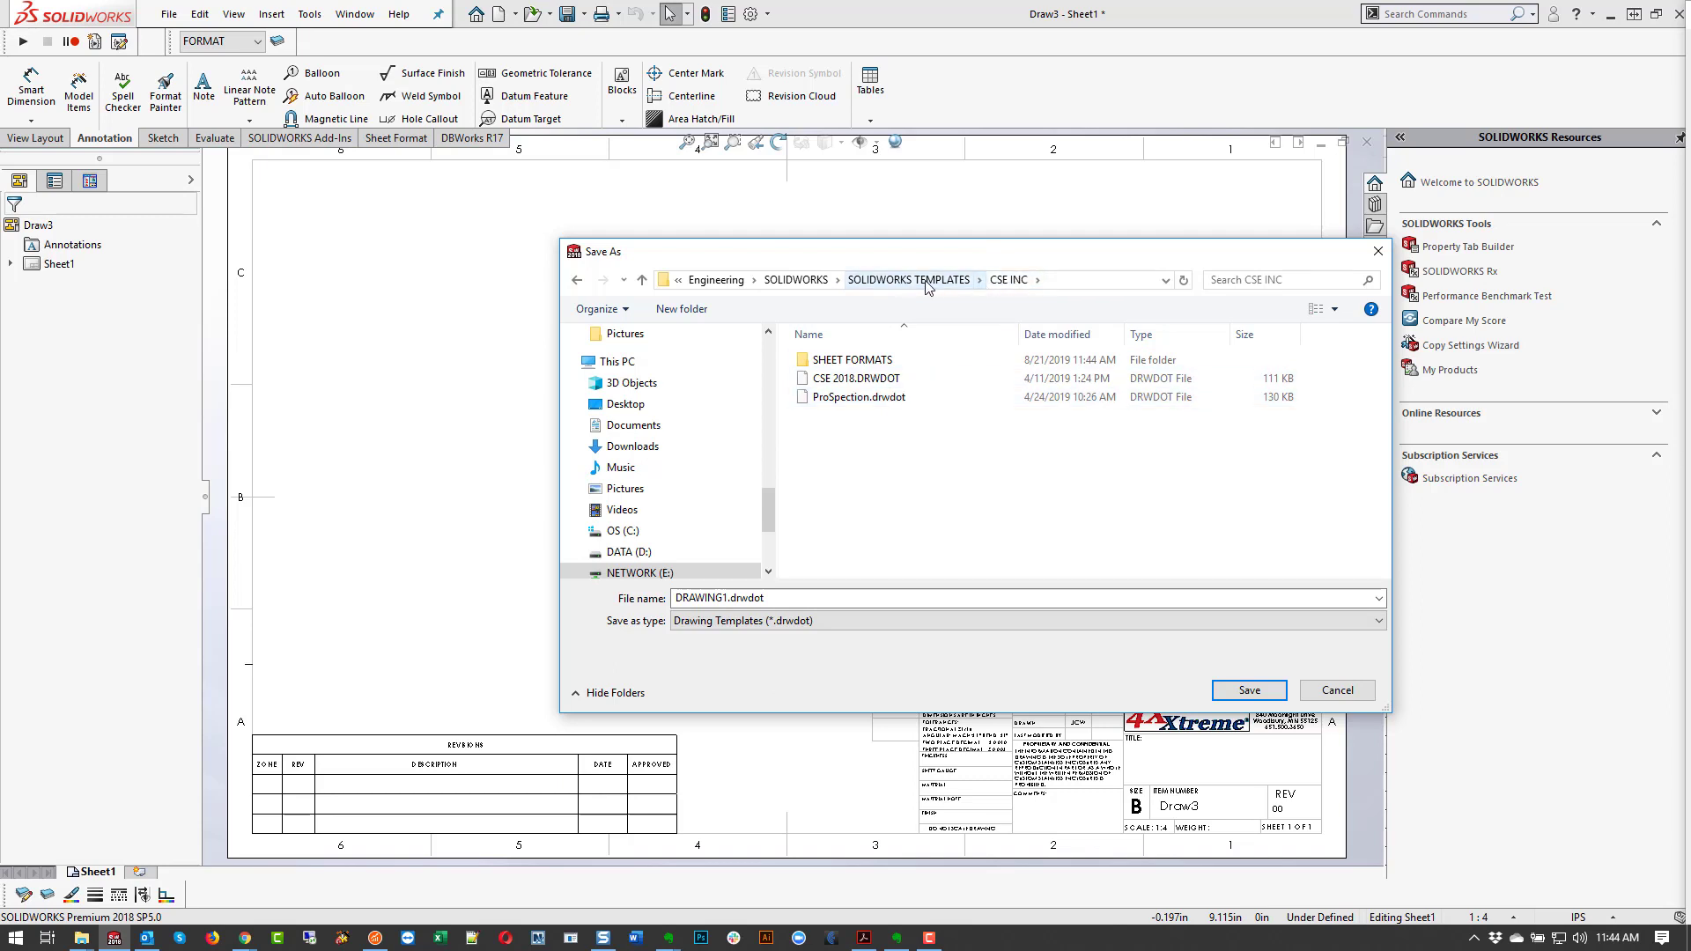
pyautogui.click(1055, 281)
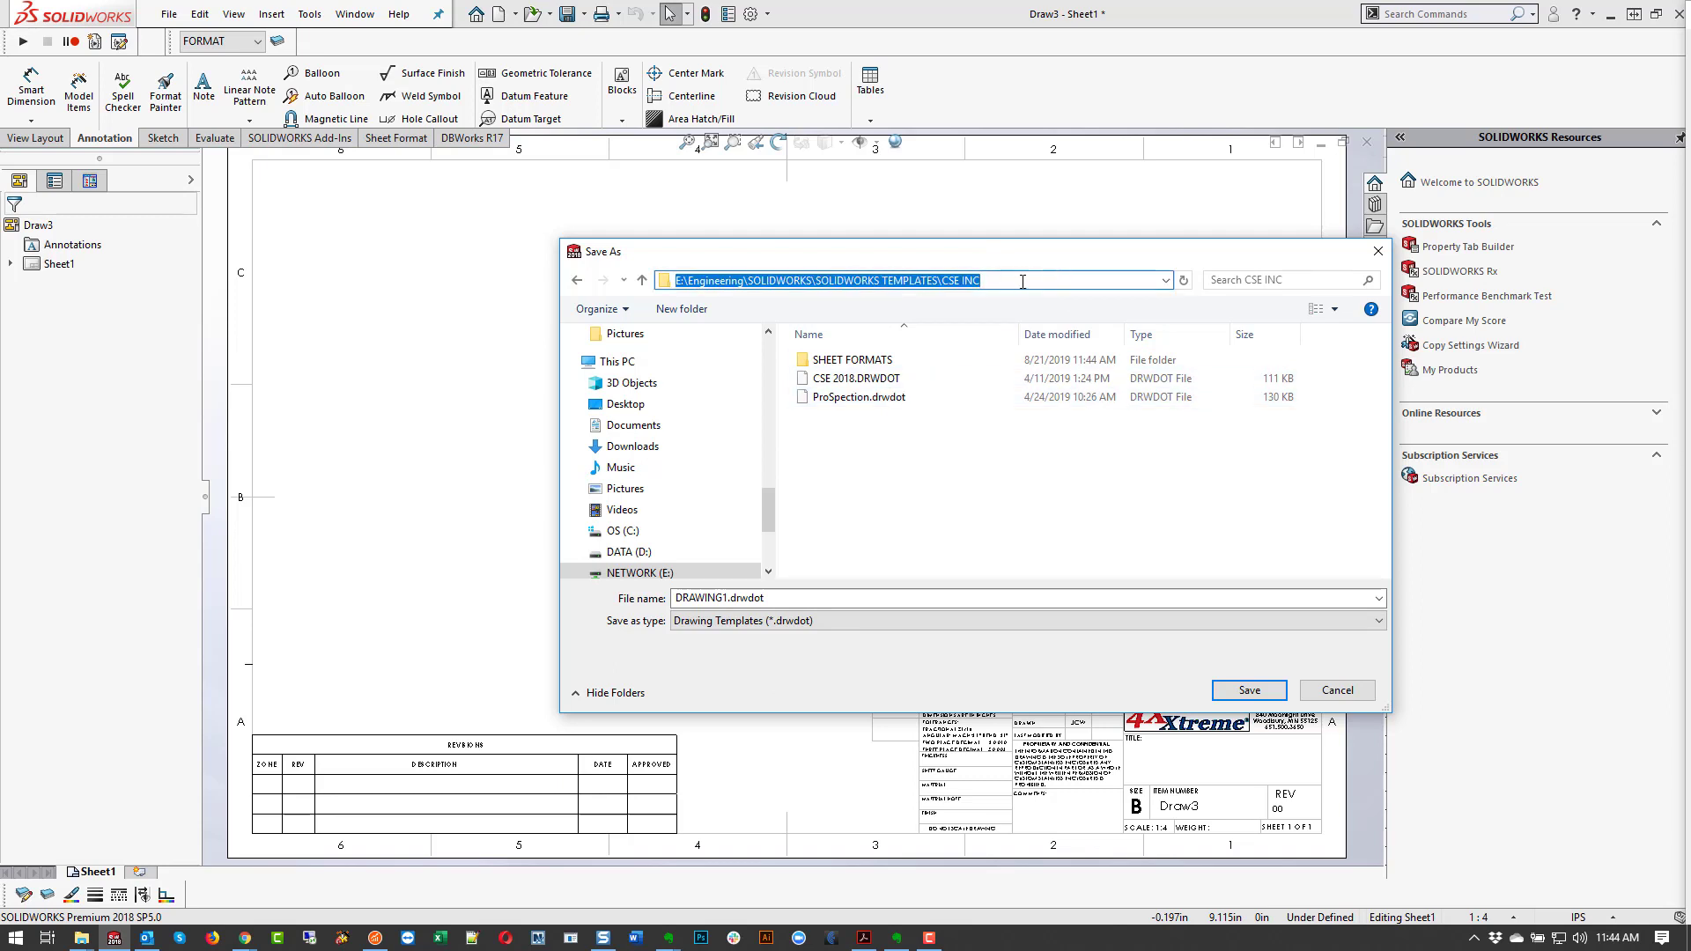
pyautogui.moveTo(1023, 281); pyautogui.dragTo(621, 264)
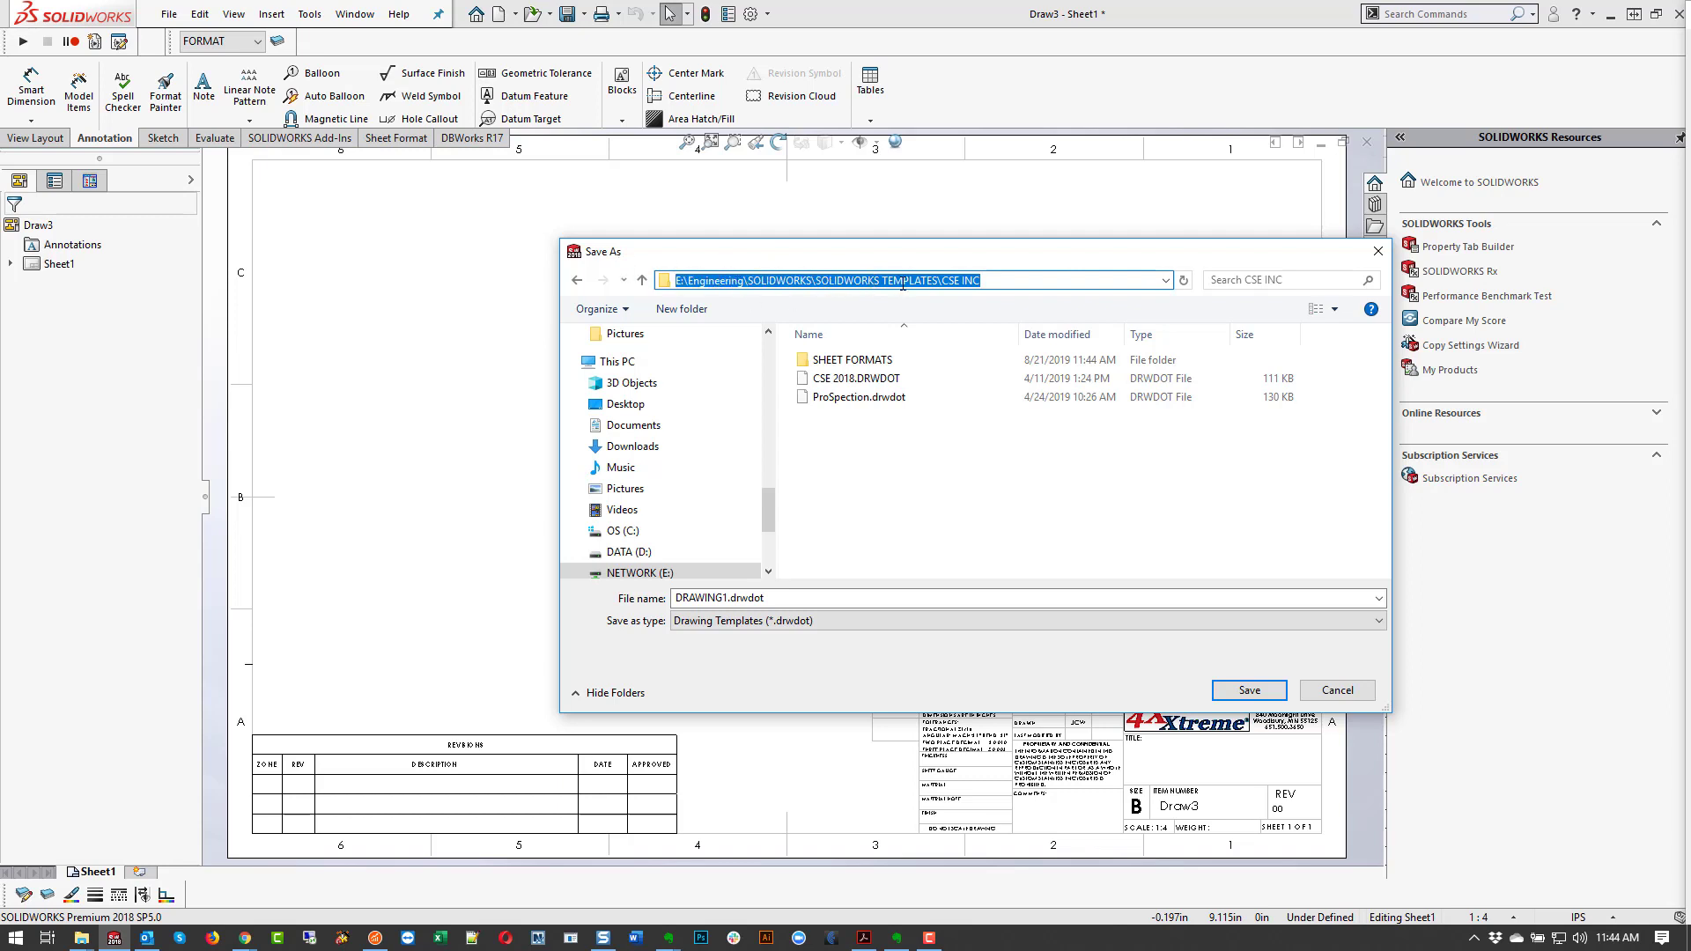
# Step: Base the template's file name on CSE 2018.DRWDOT, change it to "CSE 2018 - temp.DRWDOT" and save it
pyautogui.click(872, 383)
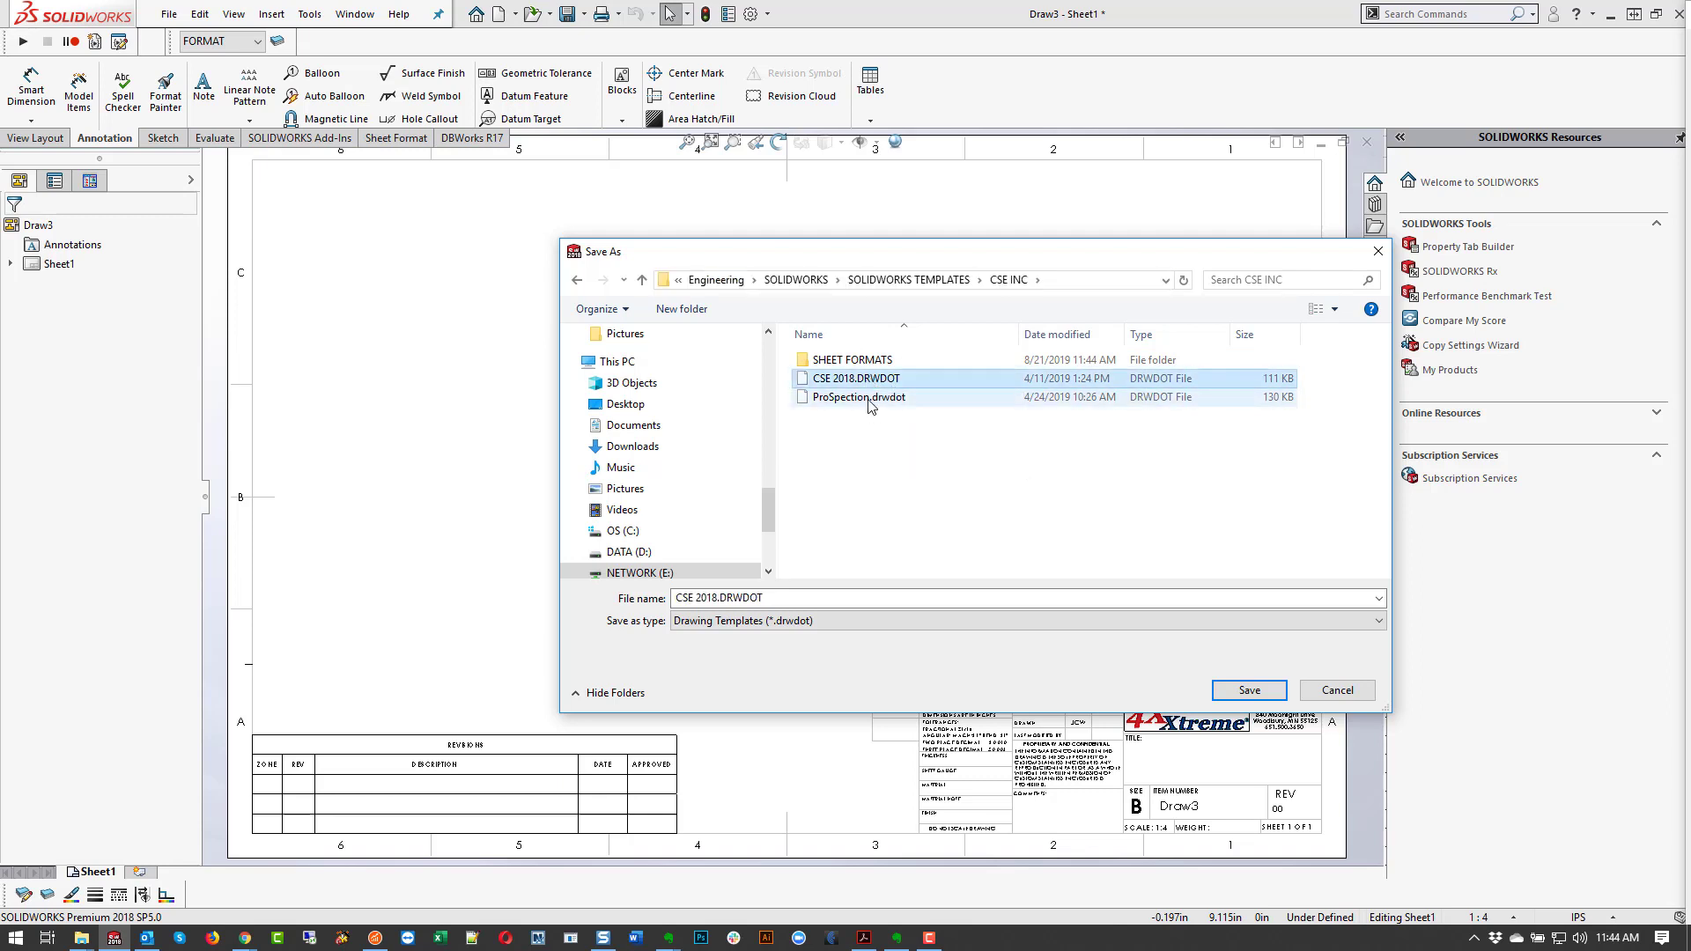
pyautogui.click(868, 398)
pyautogui.click(862, 382)
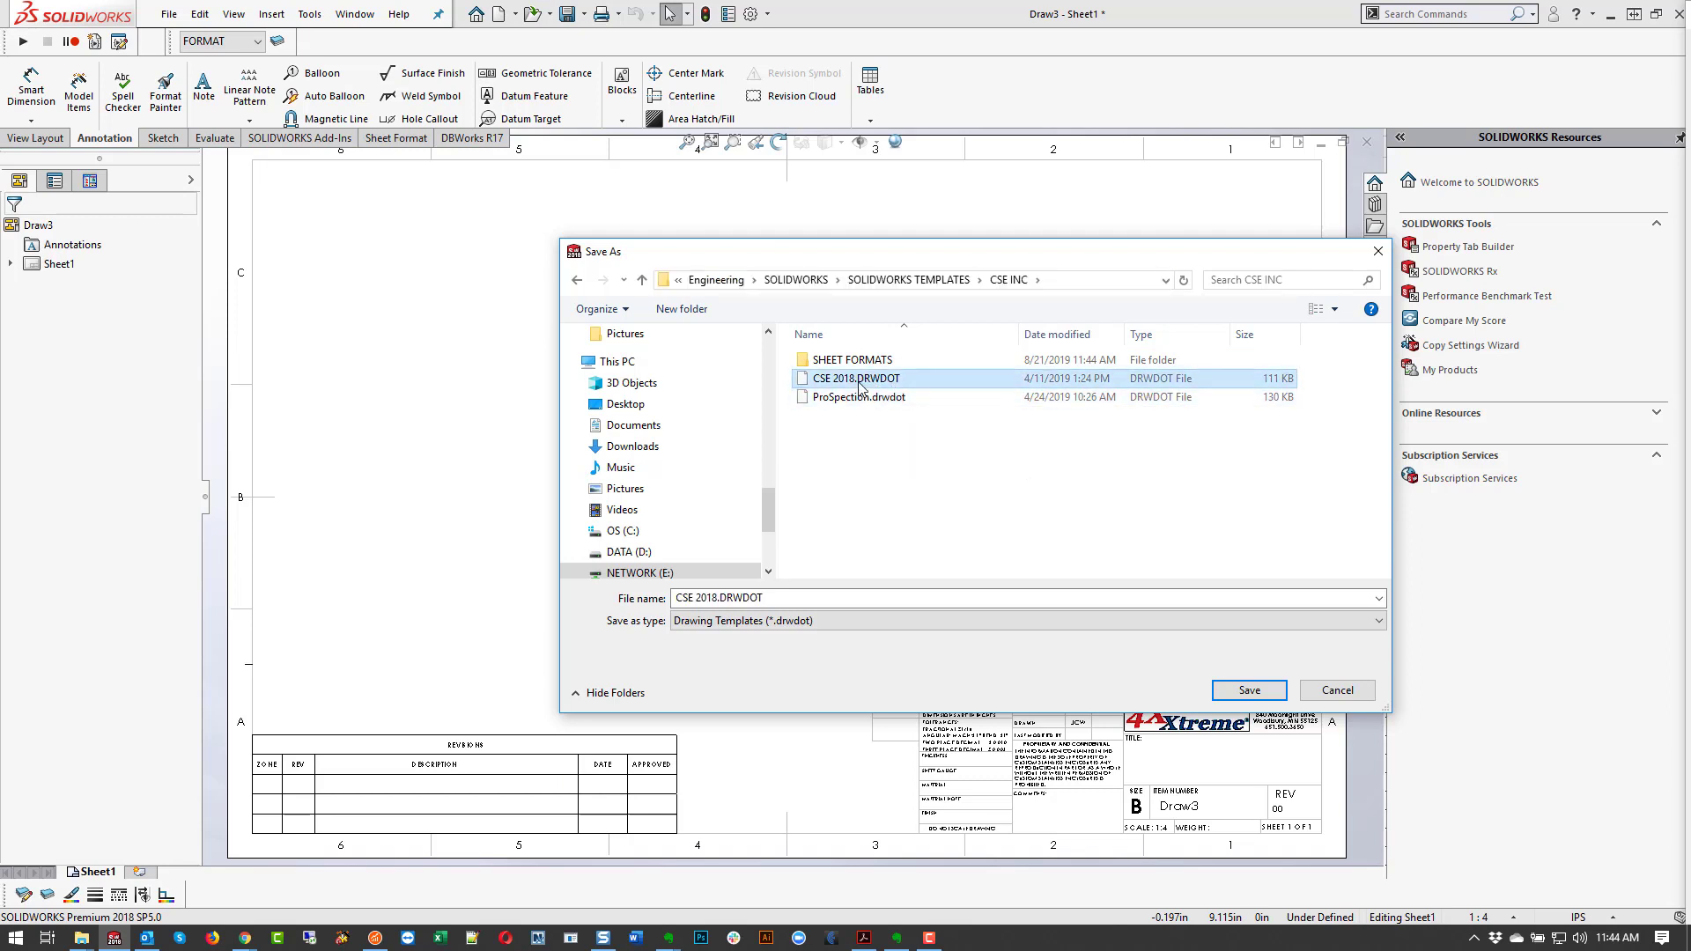
pyautogui.click(719, 599)
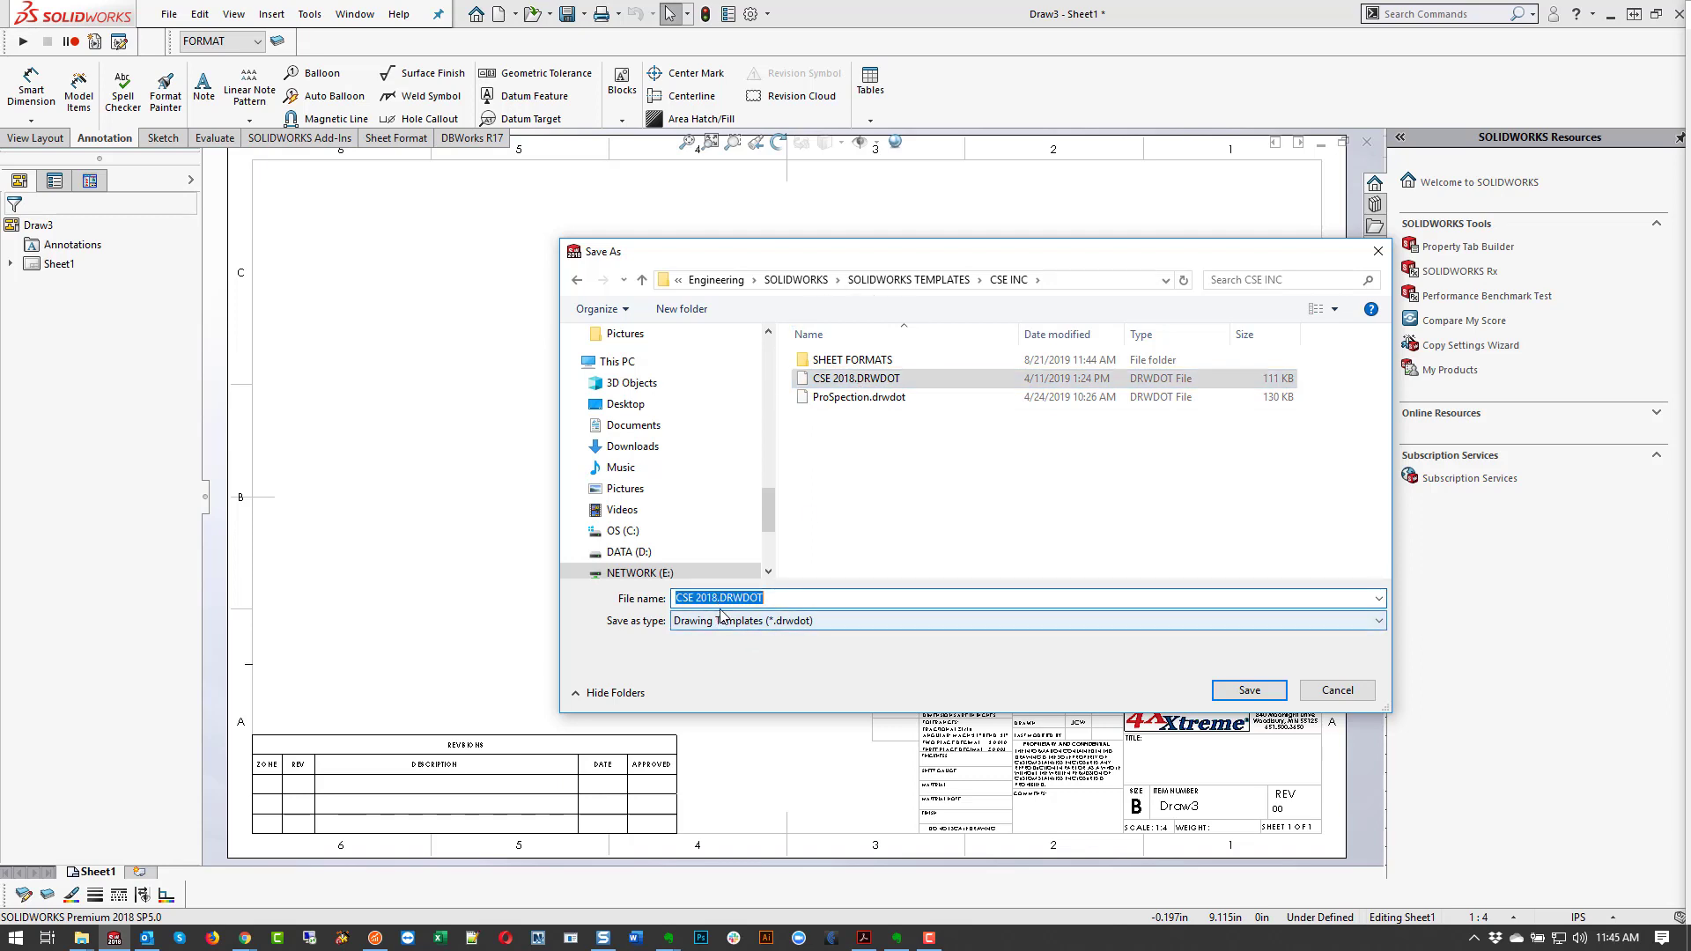
pyautogui.click(716, 598)
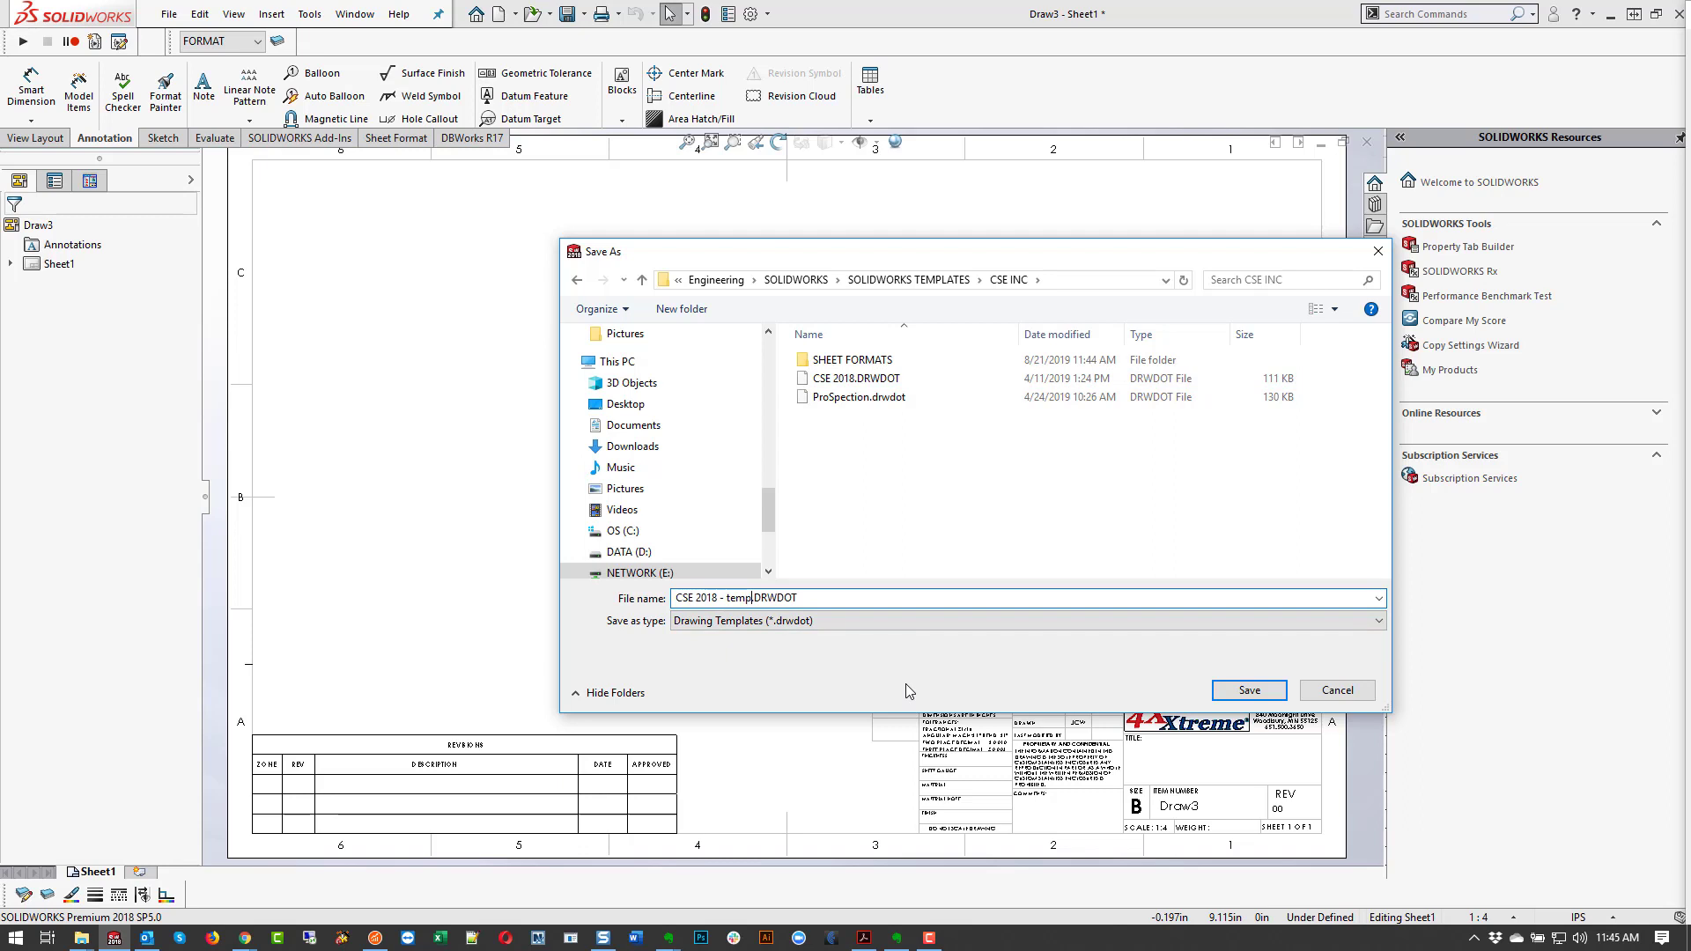
pyautogui.write('- temp')
pyautogui.press('Return')
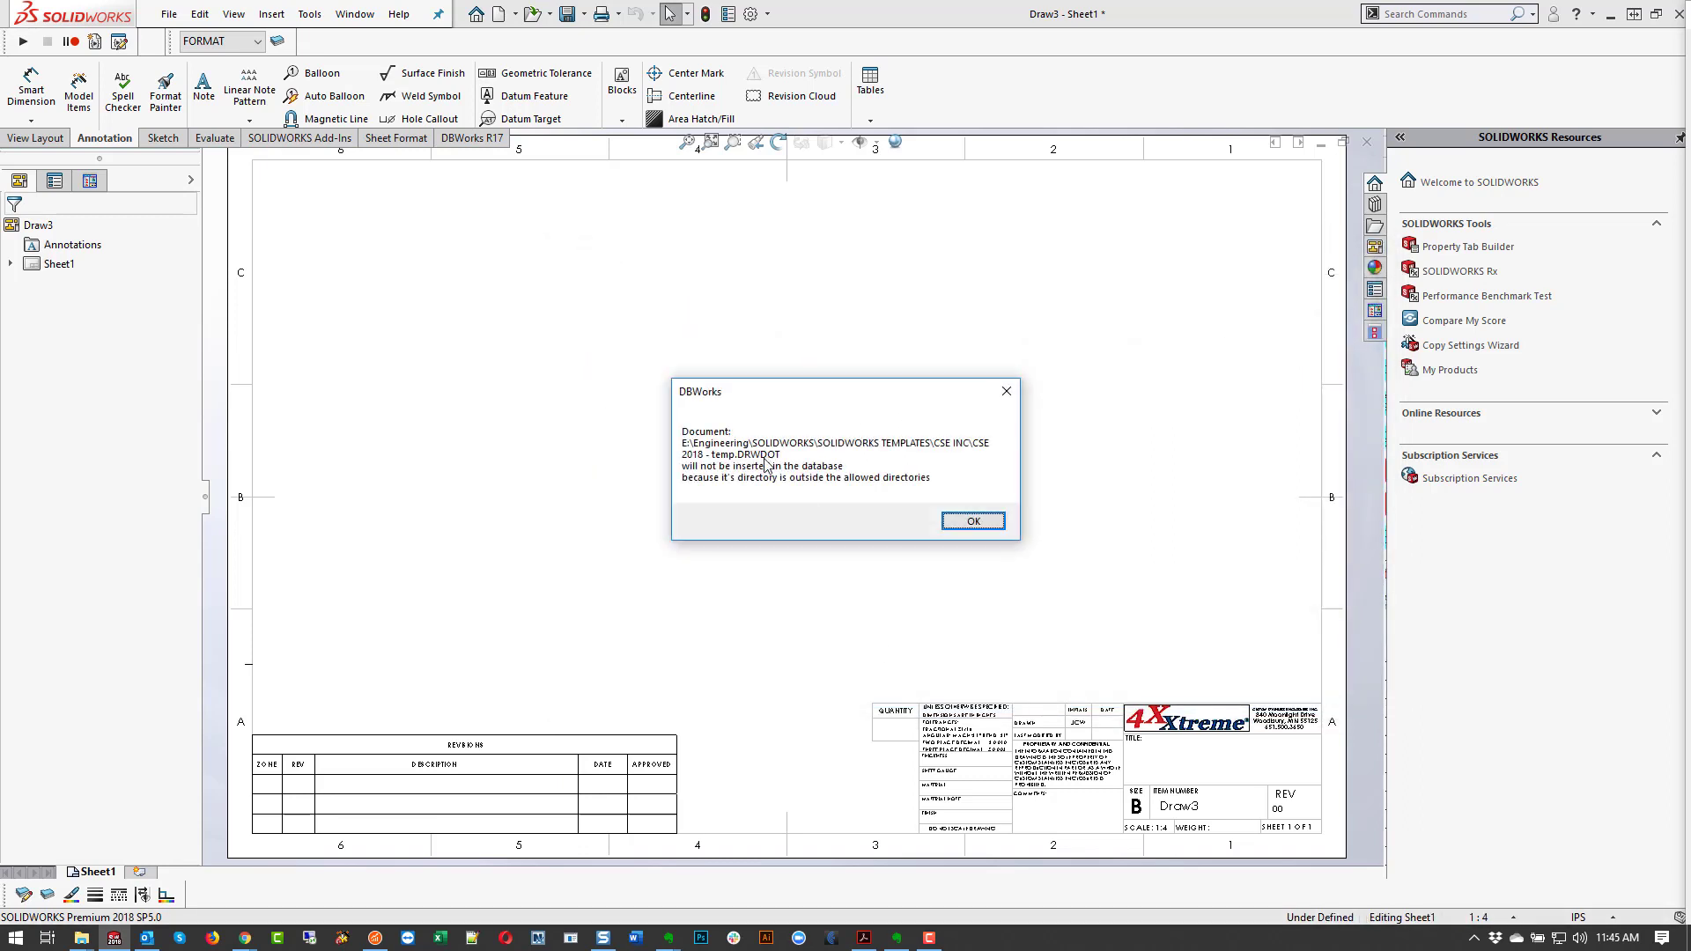
pyautogui.click(973, 521)
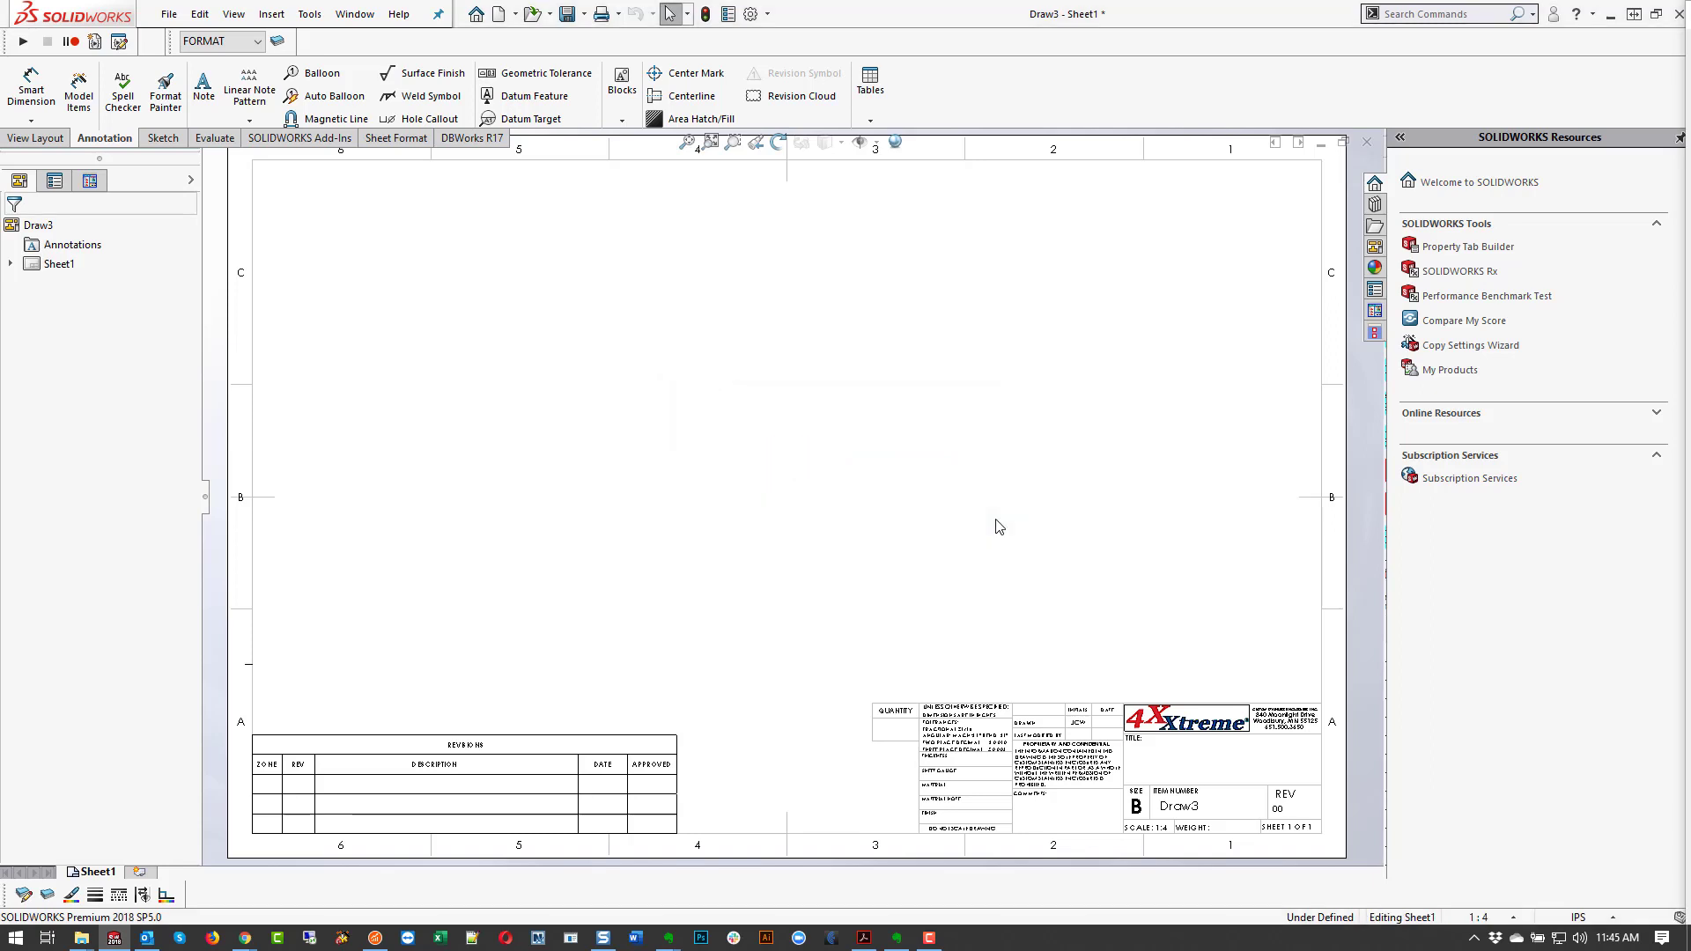
pyautogui.click(170, 14)
pyautogui.click(196, 62)
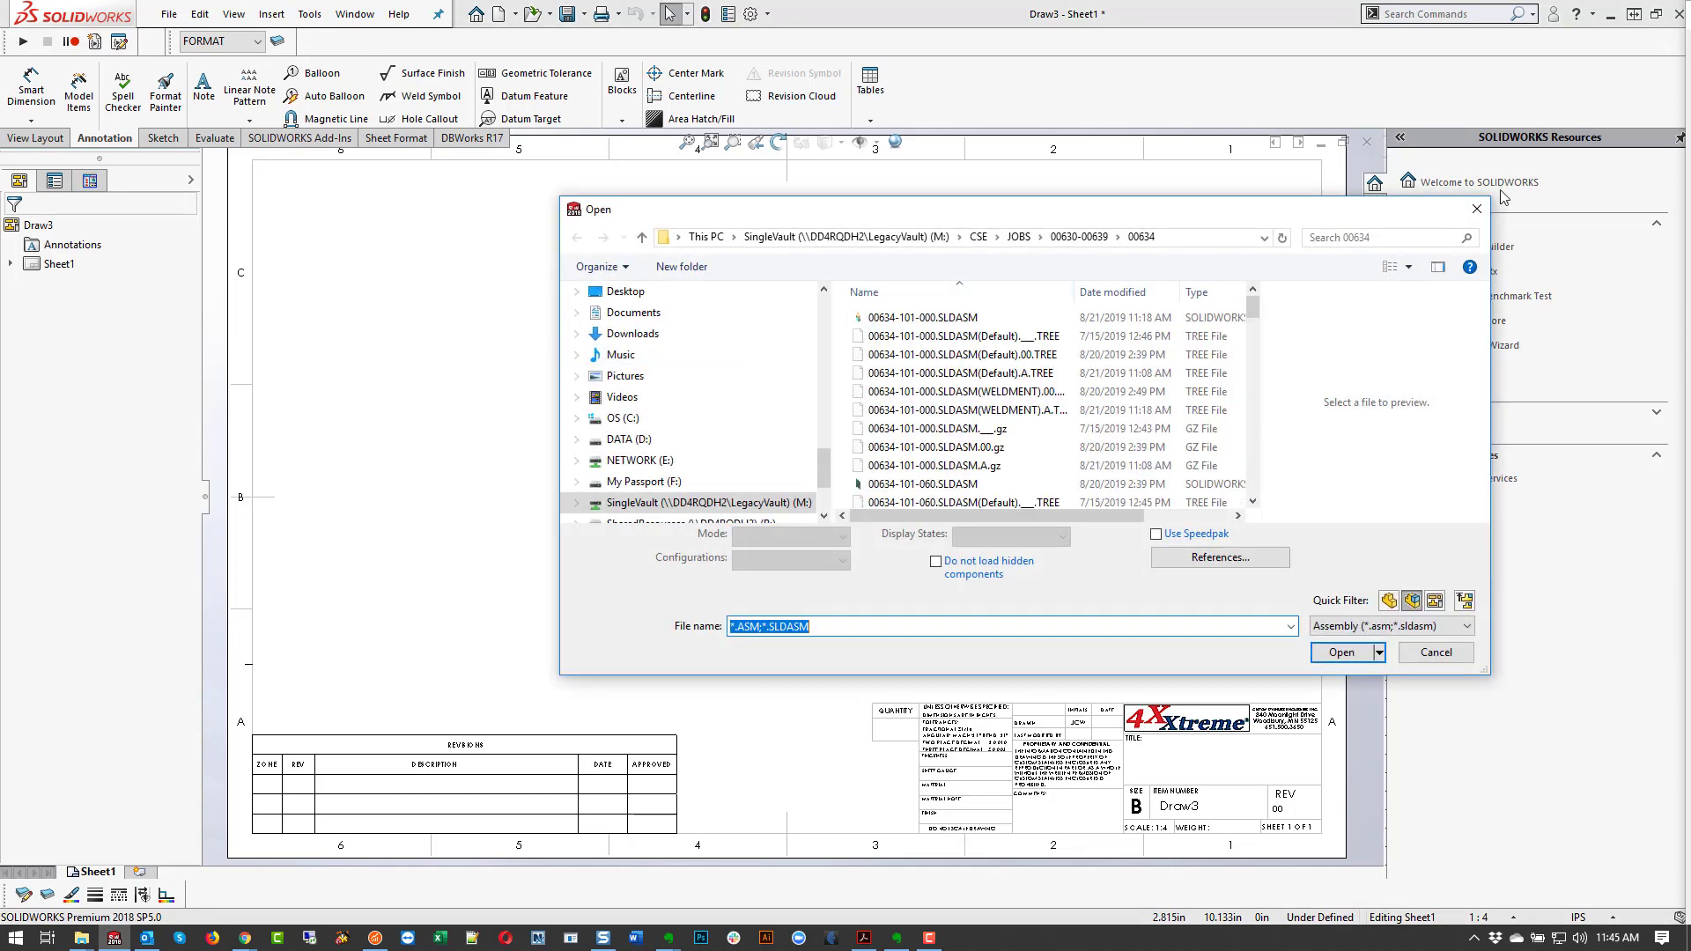
pyautogui.click(1477, 209)
# Step: Look through the SHEET FORMATS and CSE INC folders for saved drawing templates (*.drwdot)
pyautogui.click(170, 14)
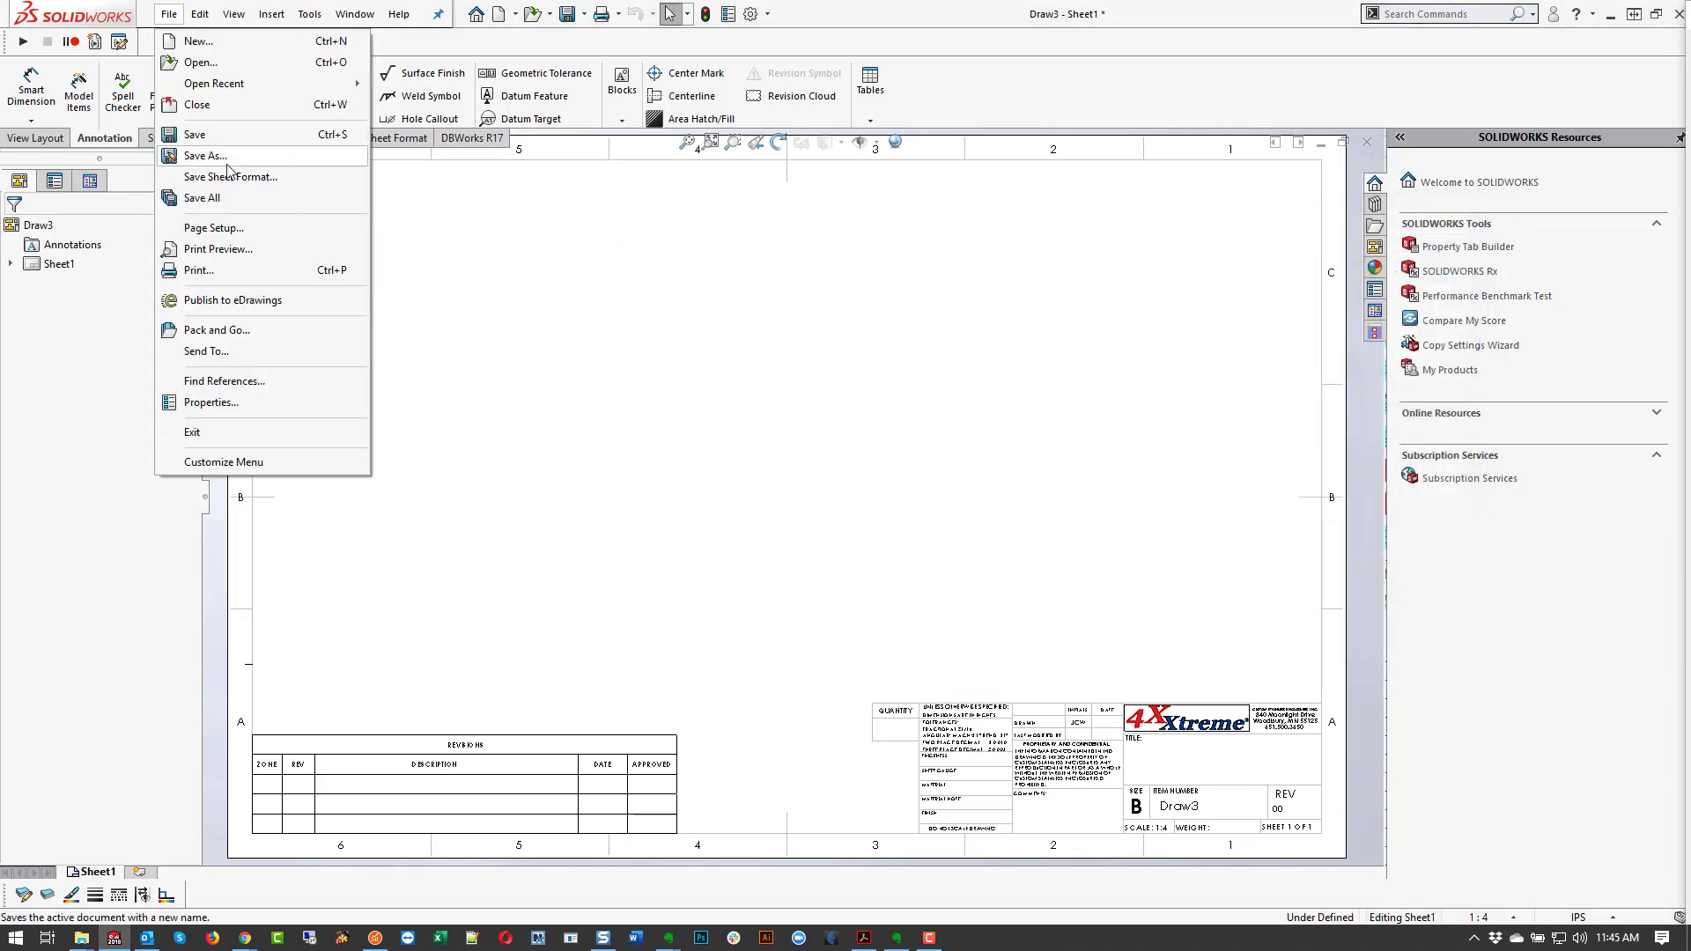
pyautogui.click(211, 155)
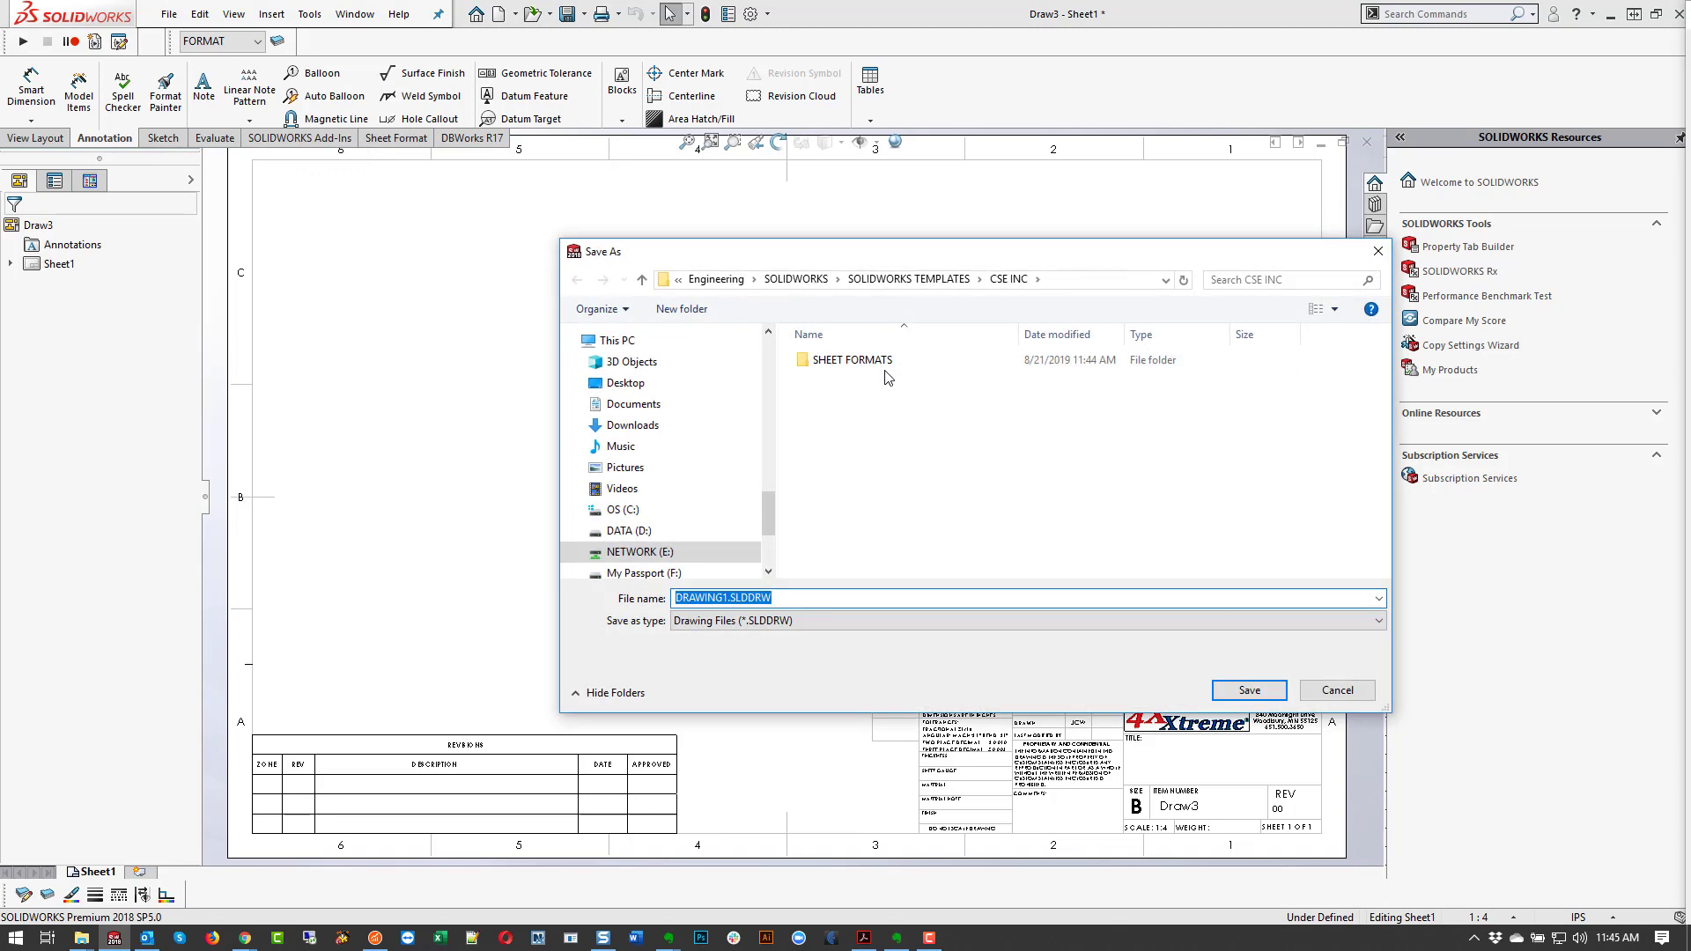
pyautogui.doubleClick(886, 363)
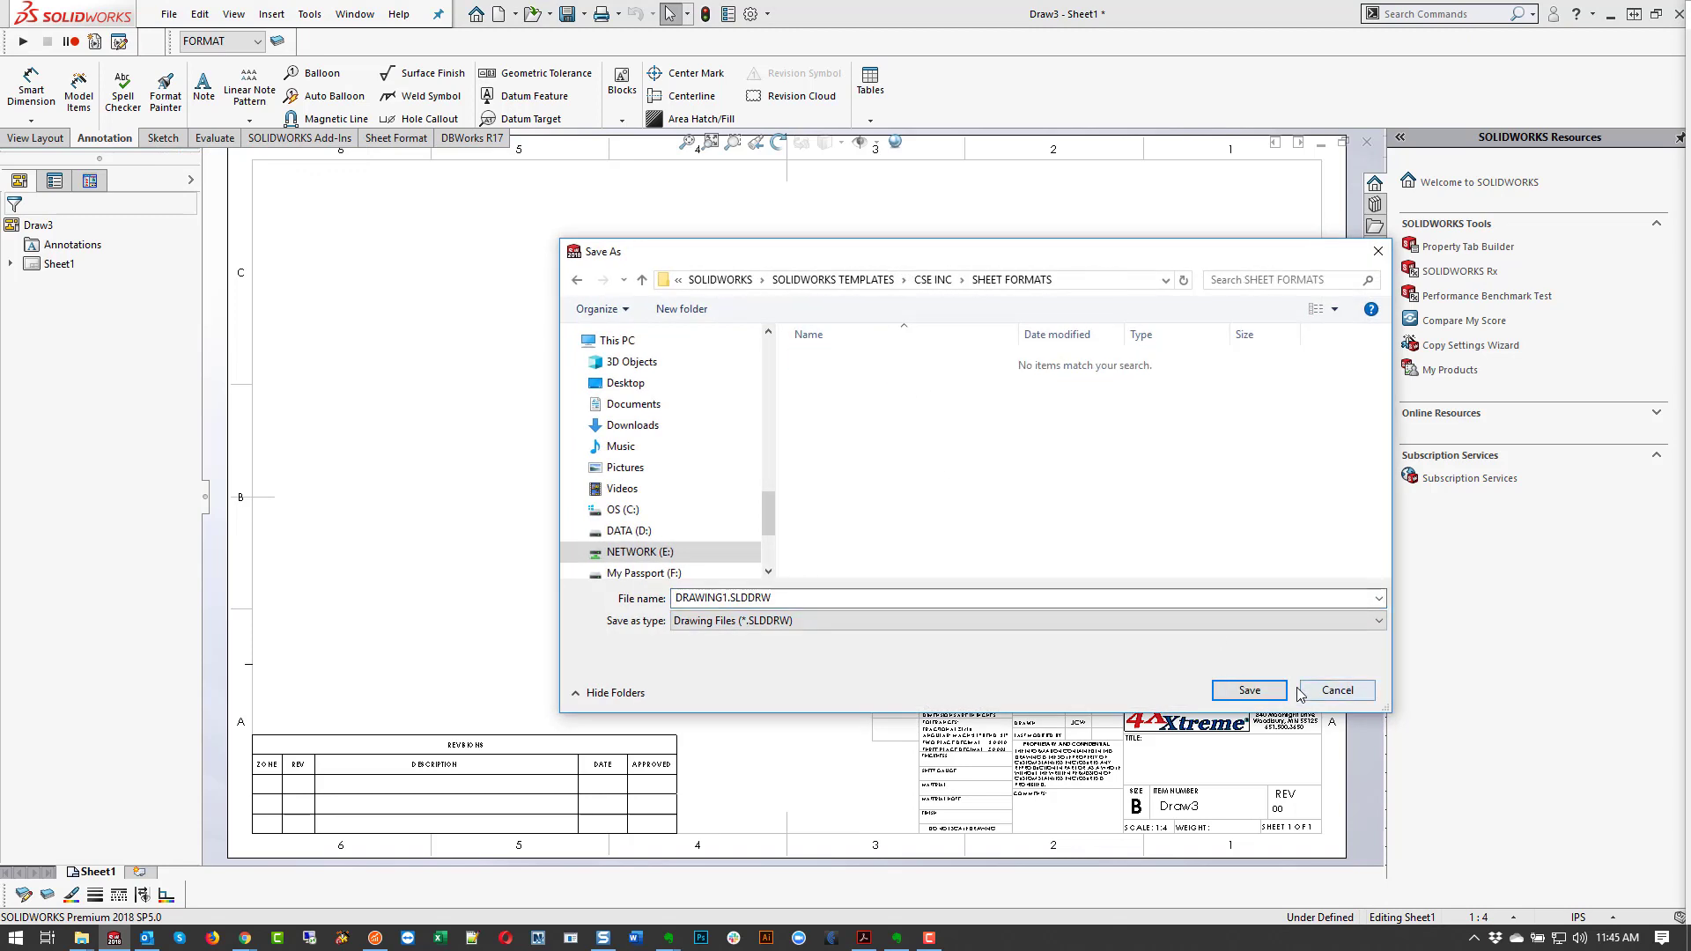
pyautogui.click(1137, 616)
pyautogui.click(785, 651)
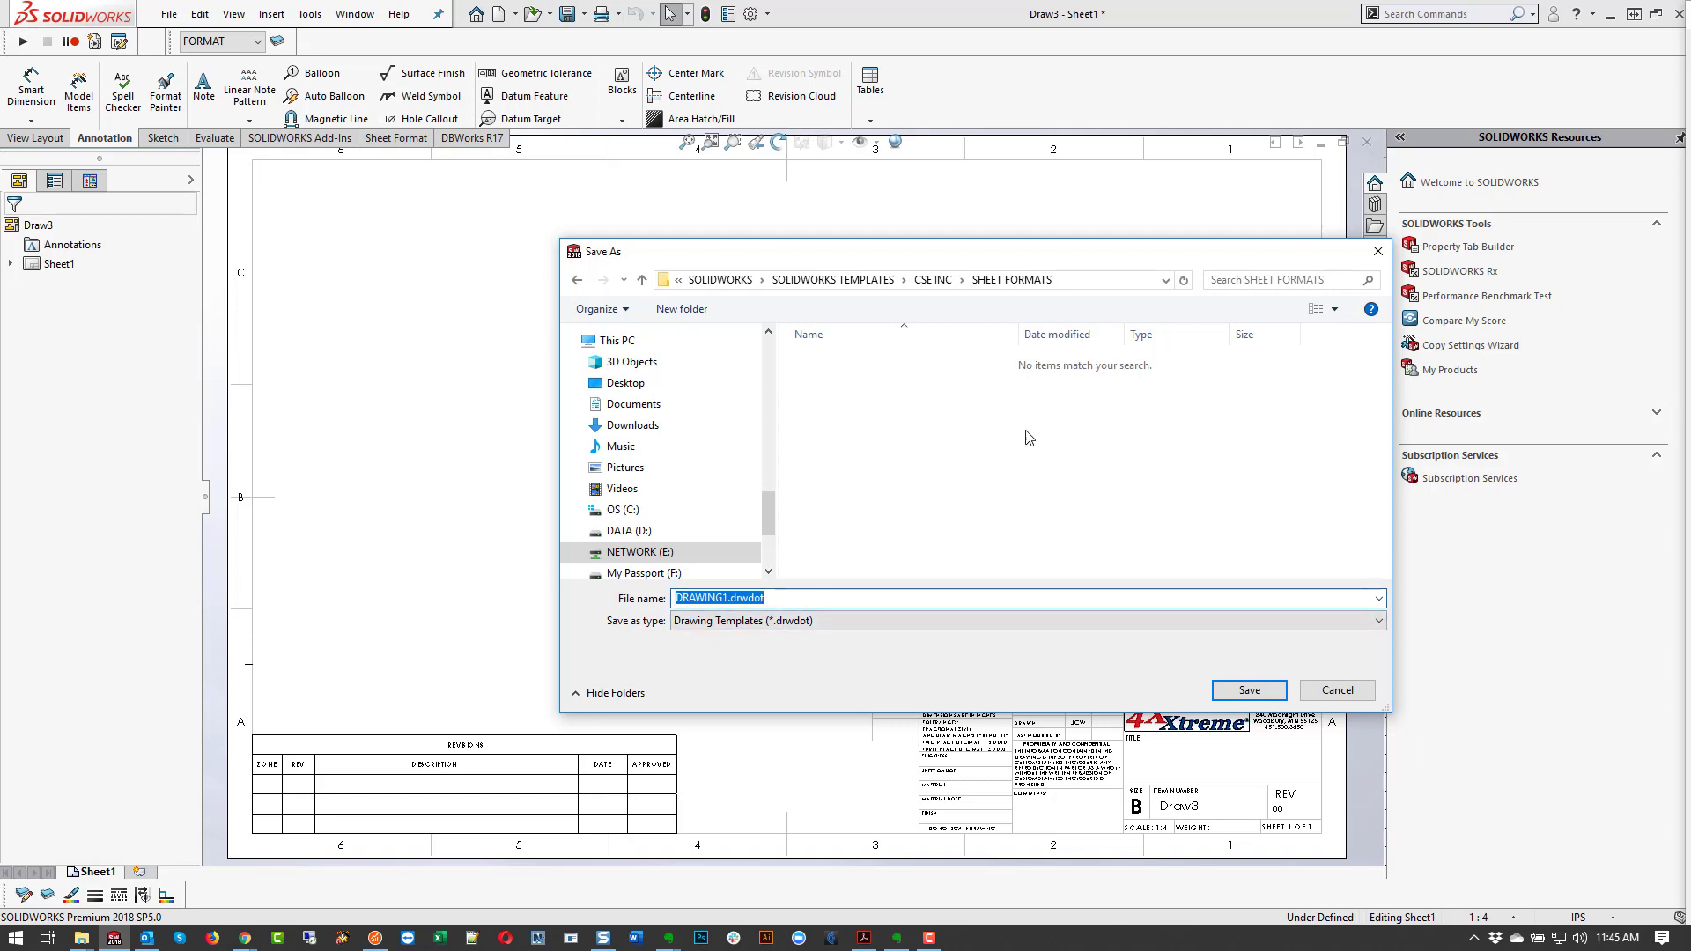
pyautogui.click(927, 280)
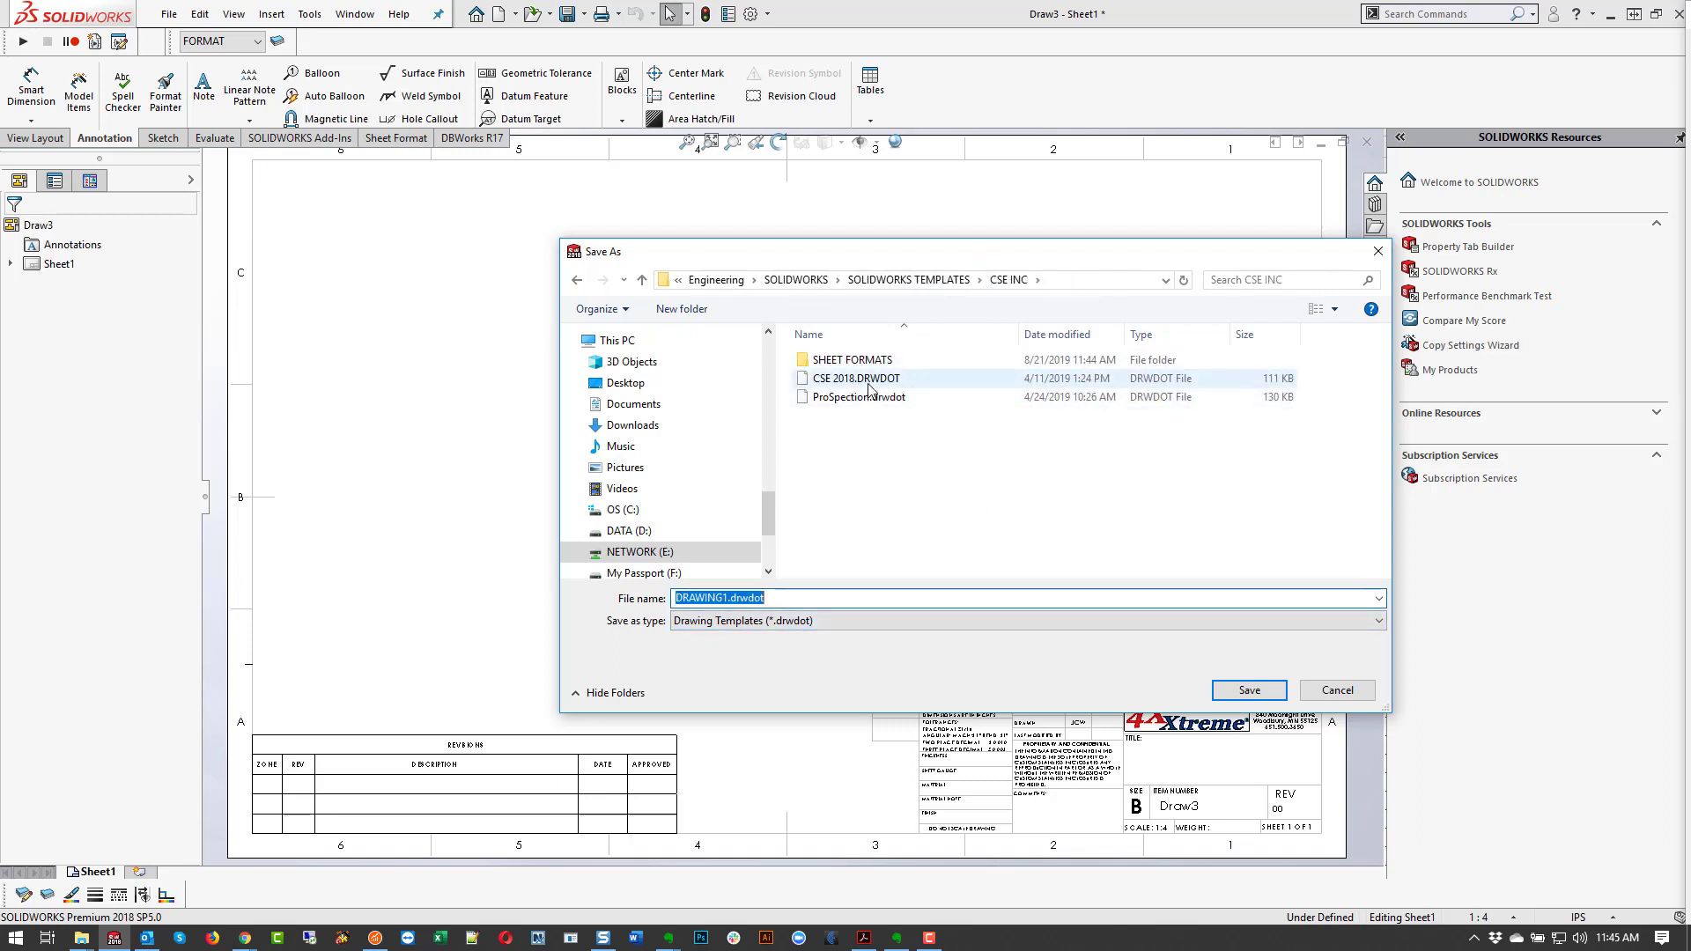
pyautogui.click(1249, 690)
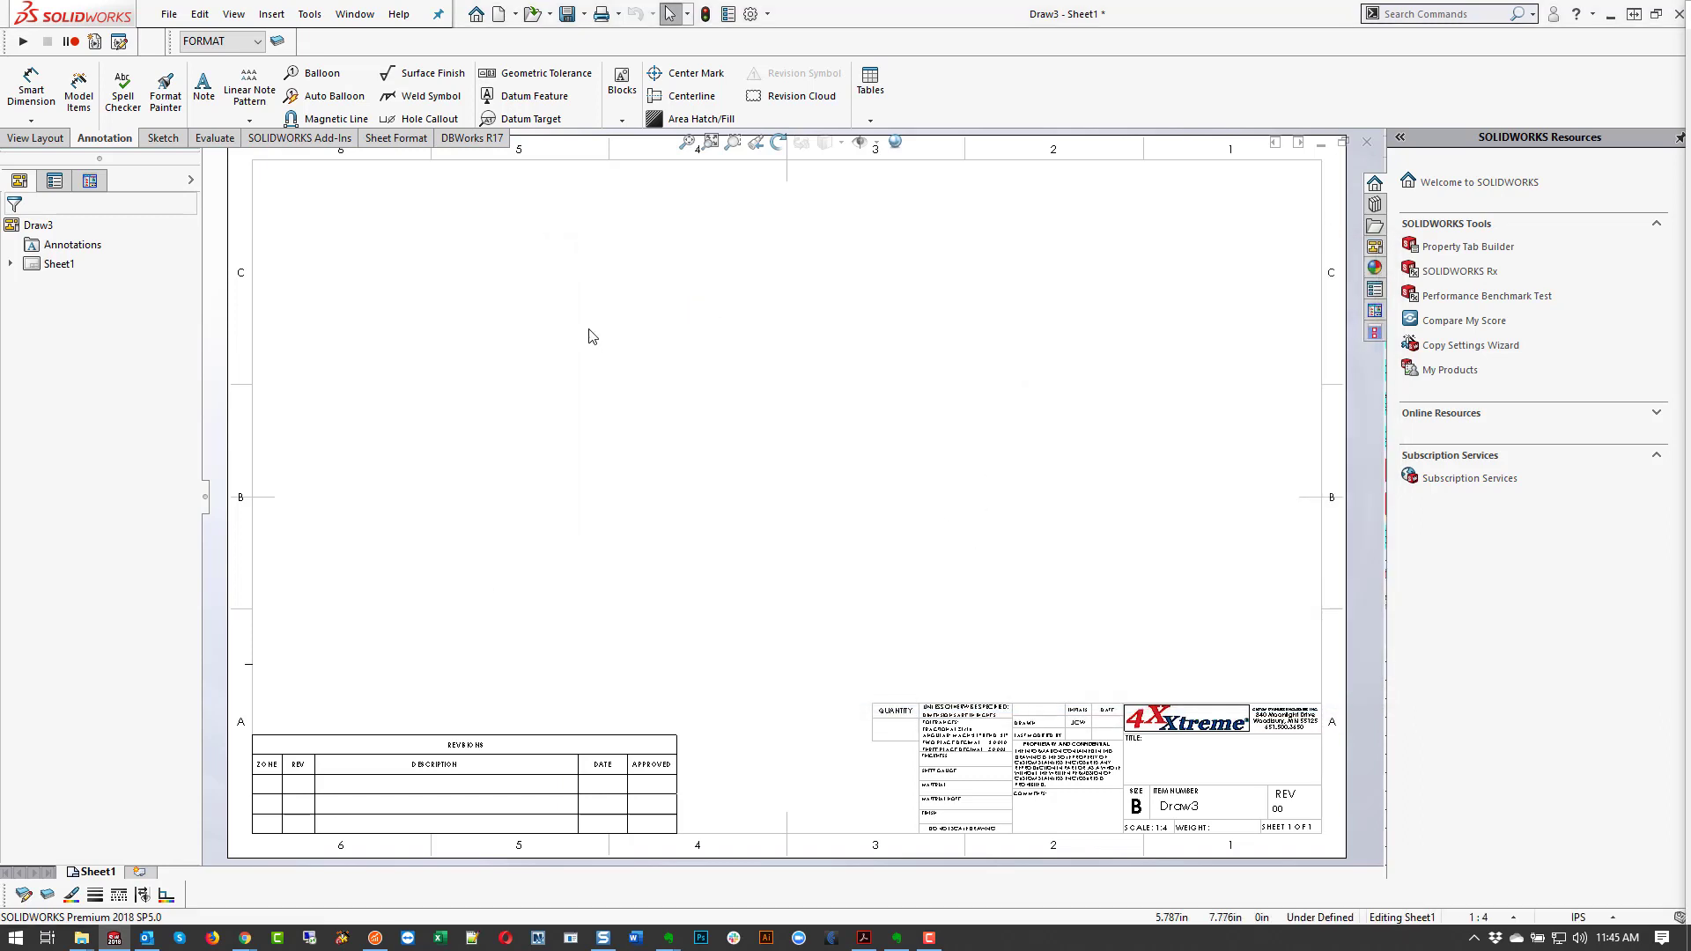
pyautogui.click(168, 14)
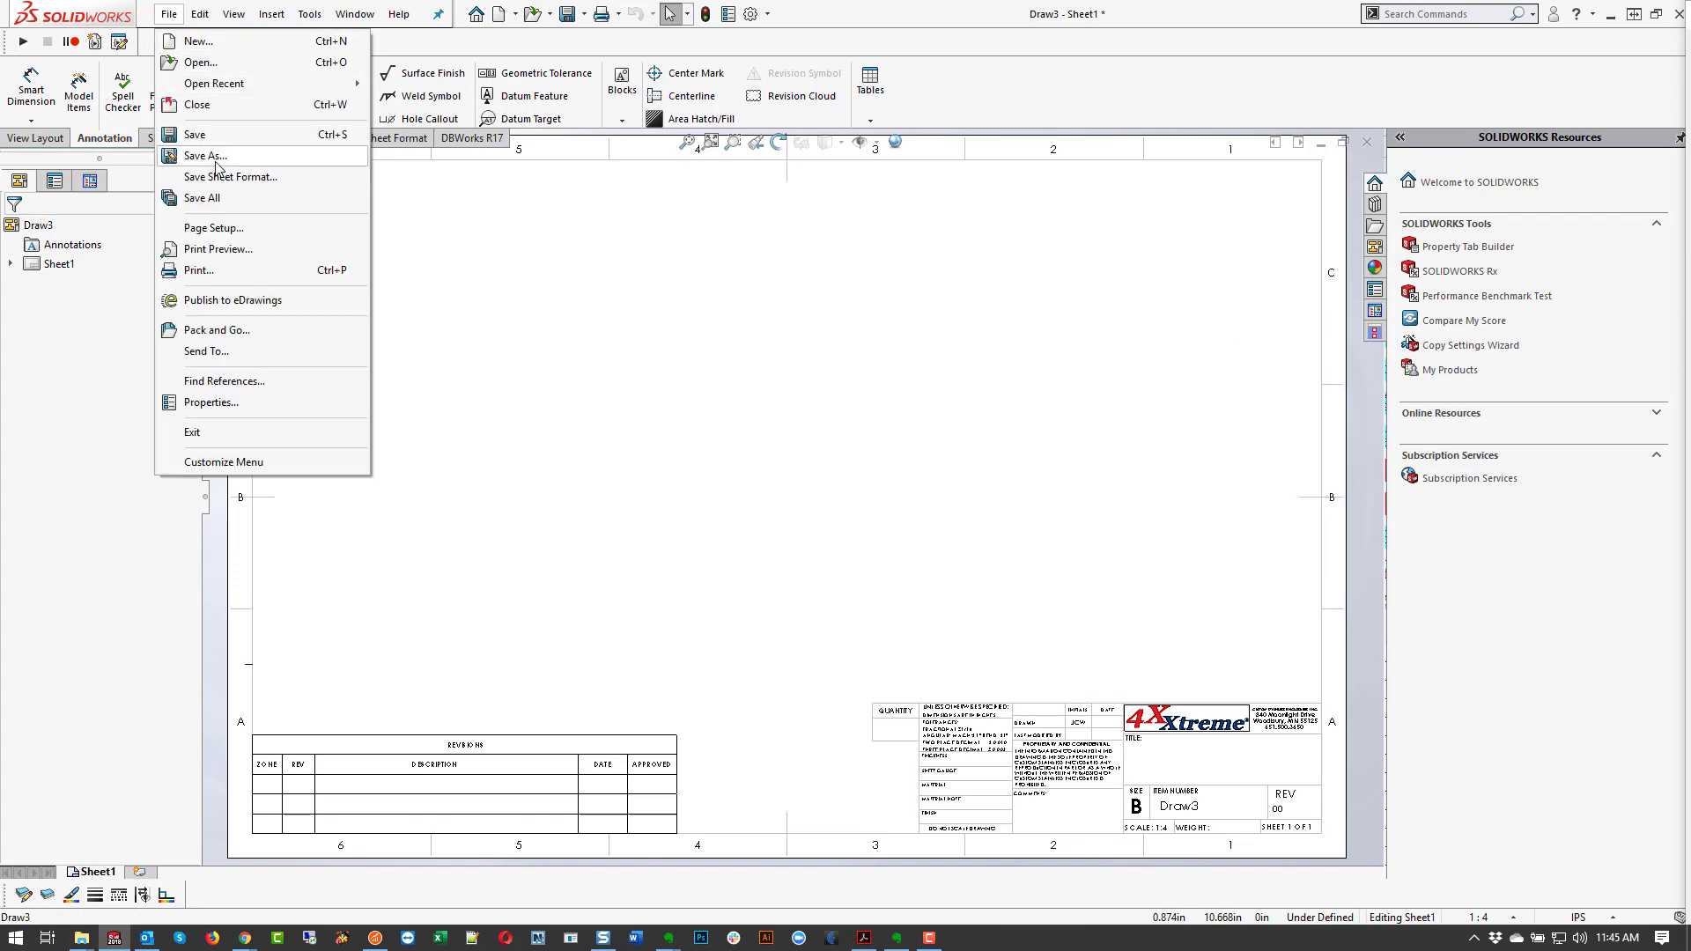
pyautogui.click(217, 157)
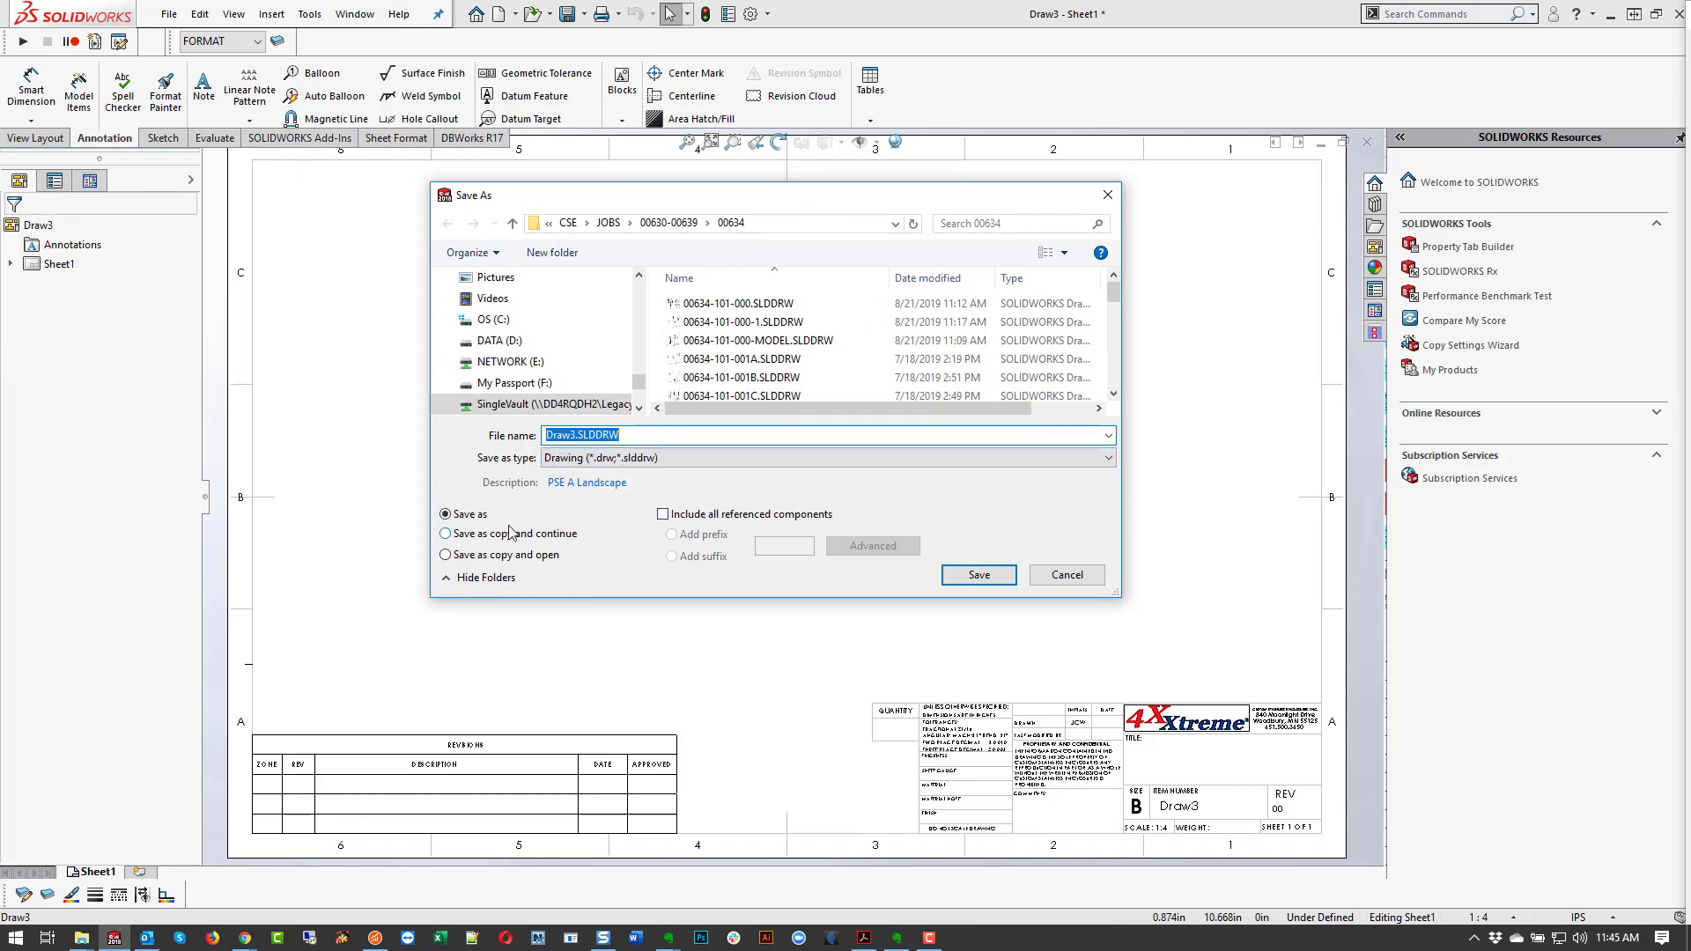
pyautogui.click(1063, 576)
pyautogui.click(168, 14)
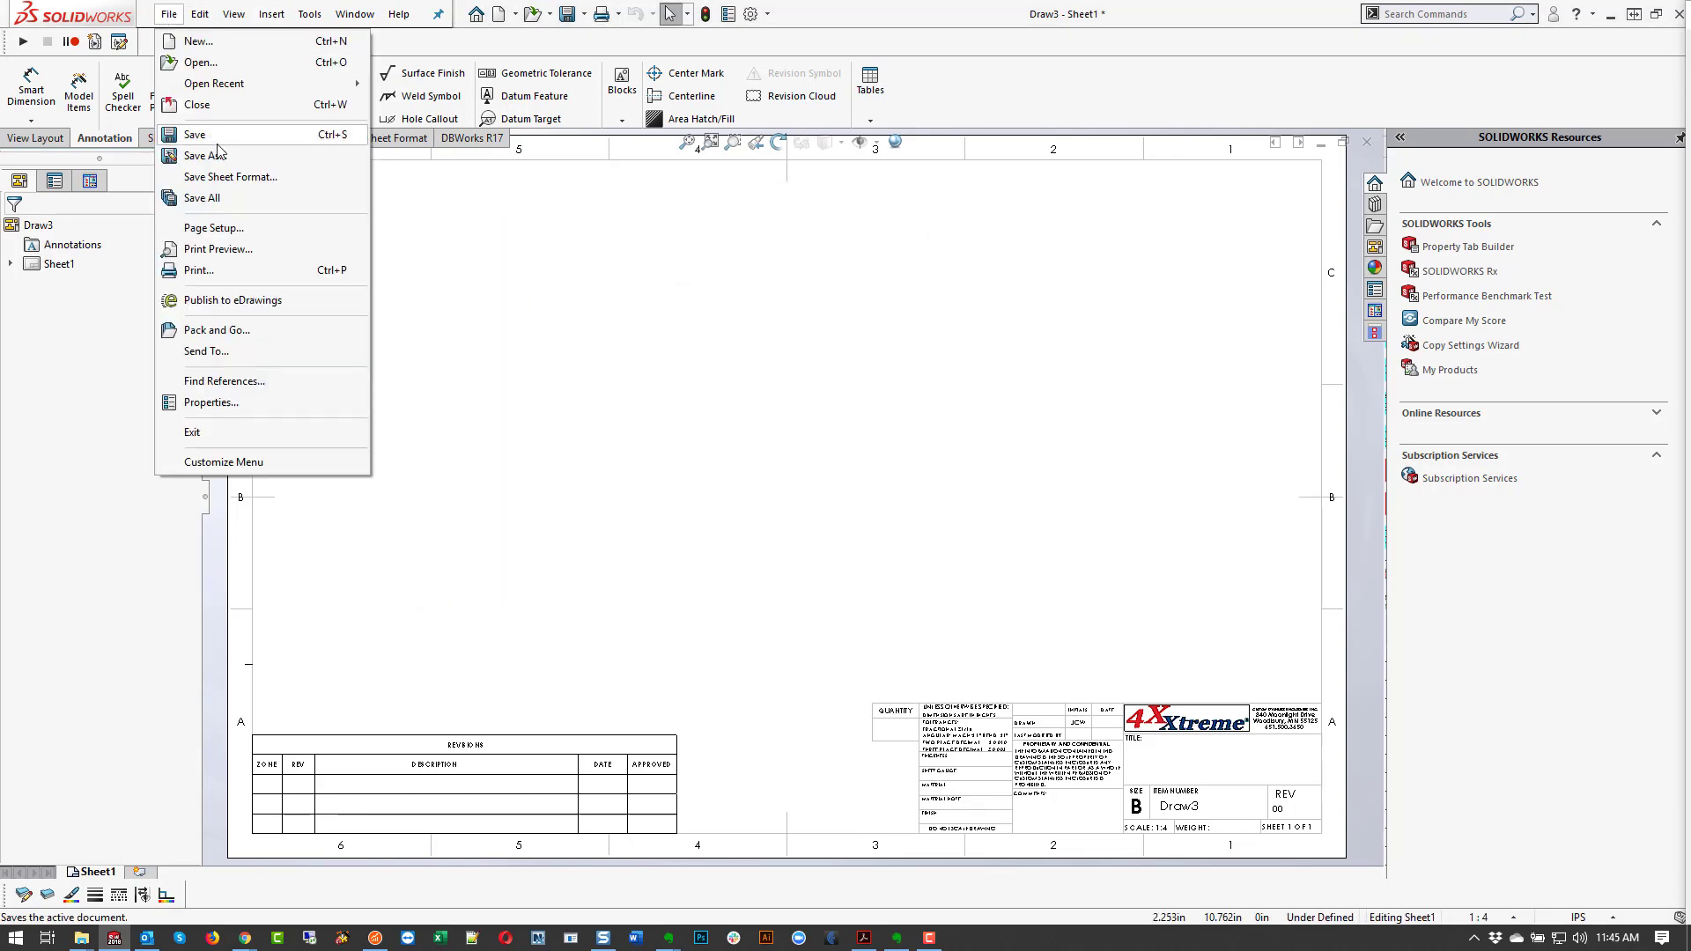
pyautogui.click(217, 155)
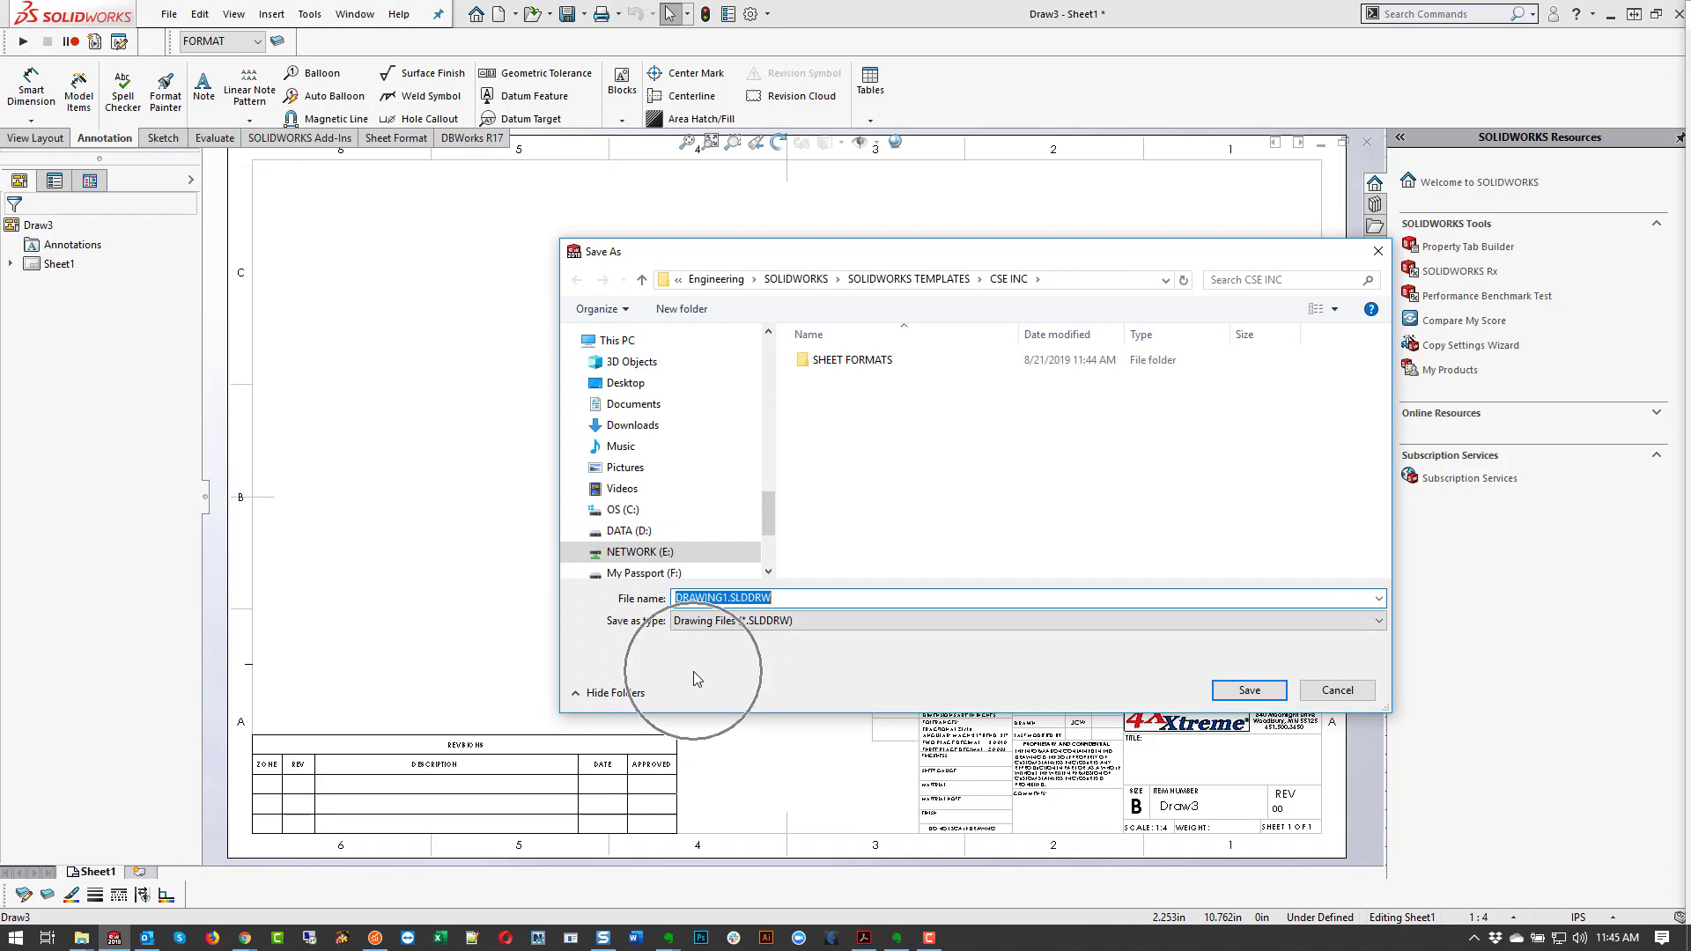
pyautogui.click(1335, 693)
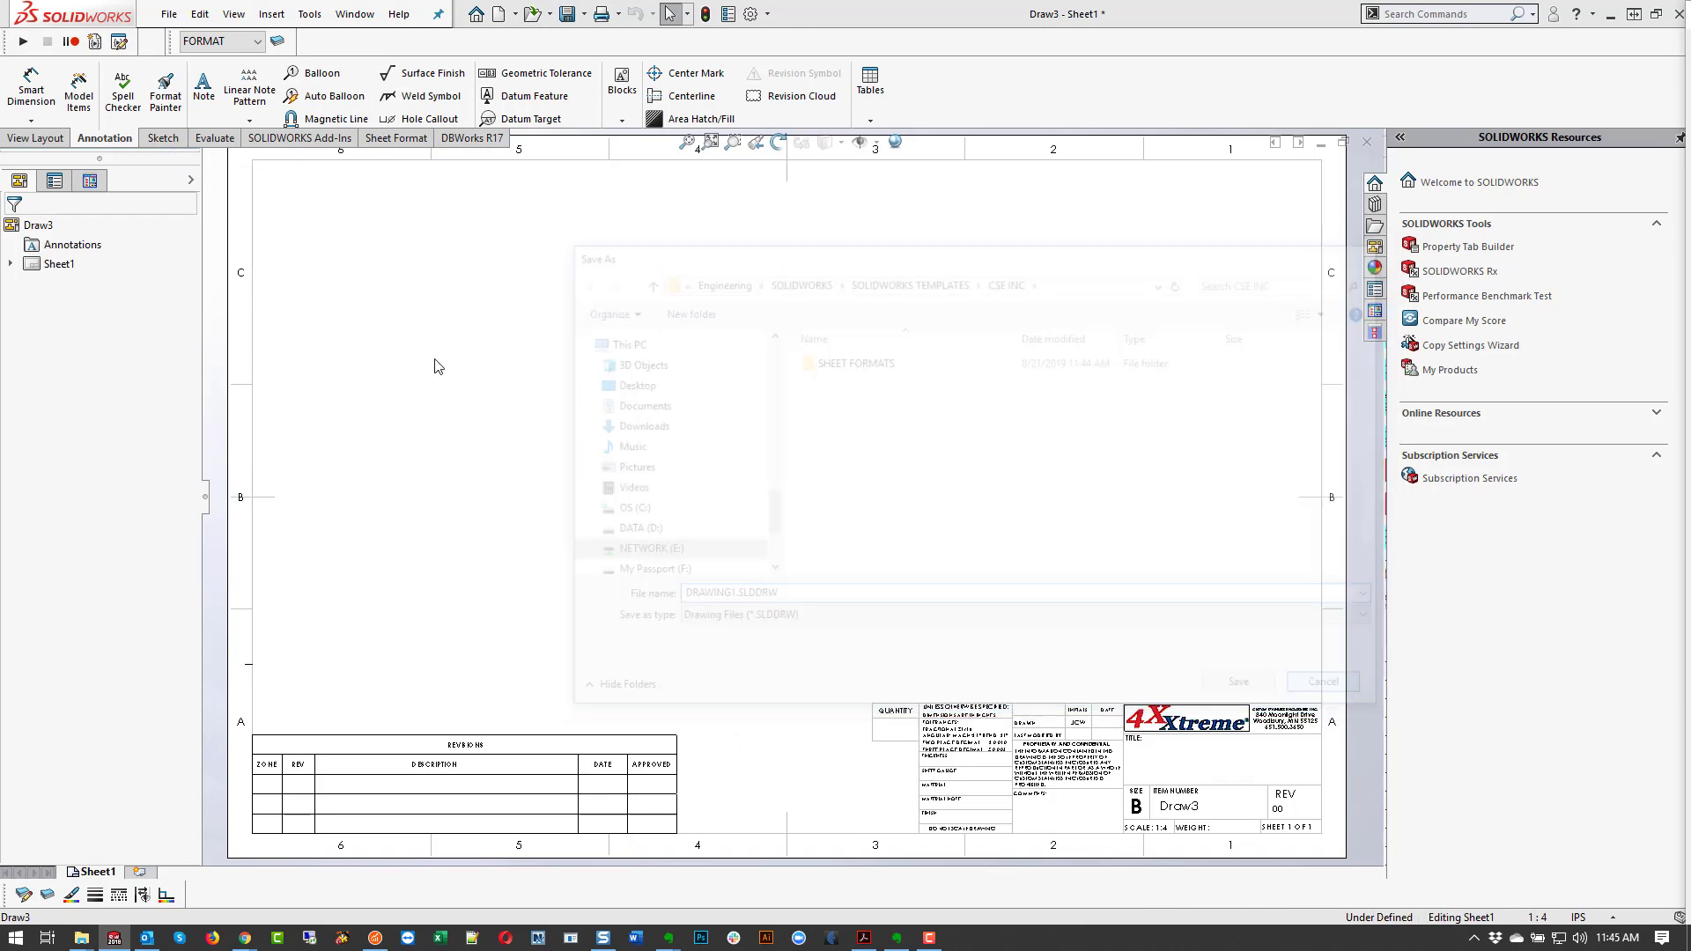
# Step: Save the drawing as the Drawing Template "CSE 2018 - TEMP.DRWDOT" in the CSE INC folder, basing its name on CSE 2018.DRWDOT
pyautogui.click(168, 14)
pyautogui.click(227, 155)
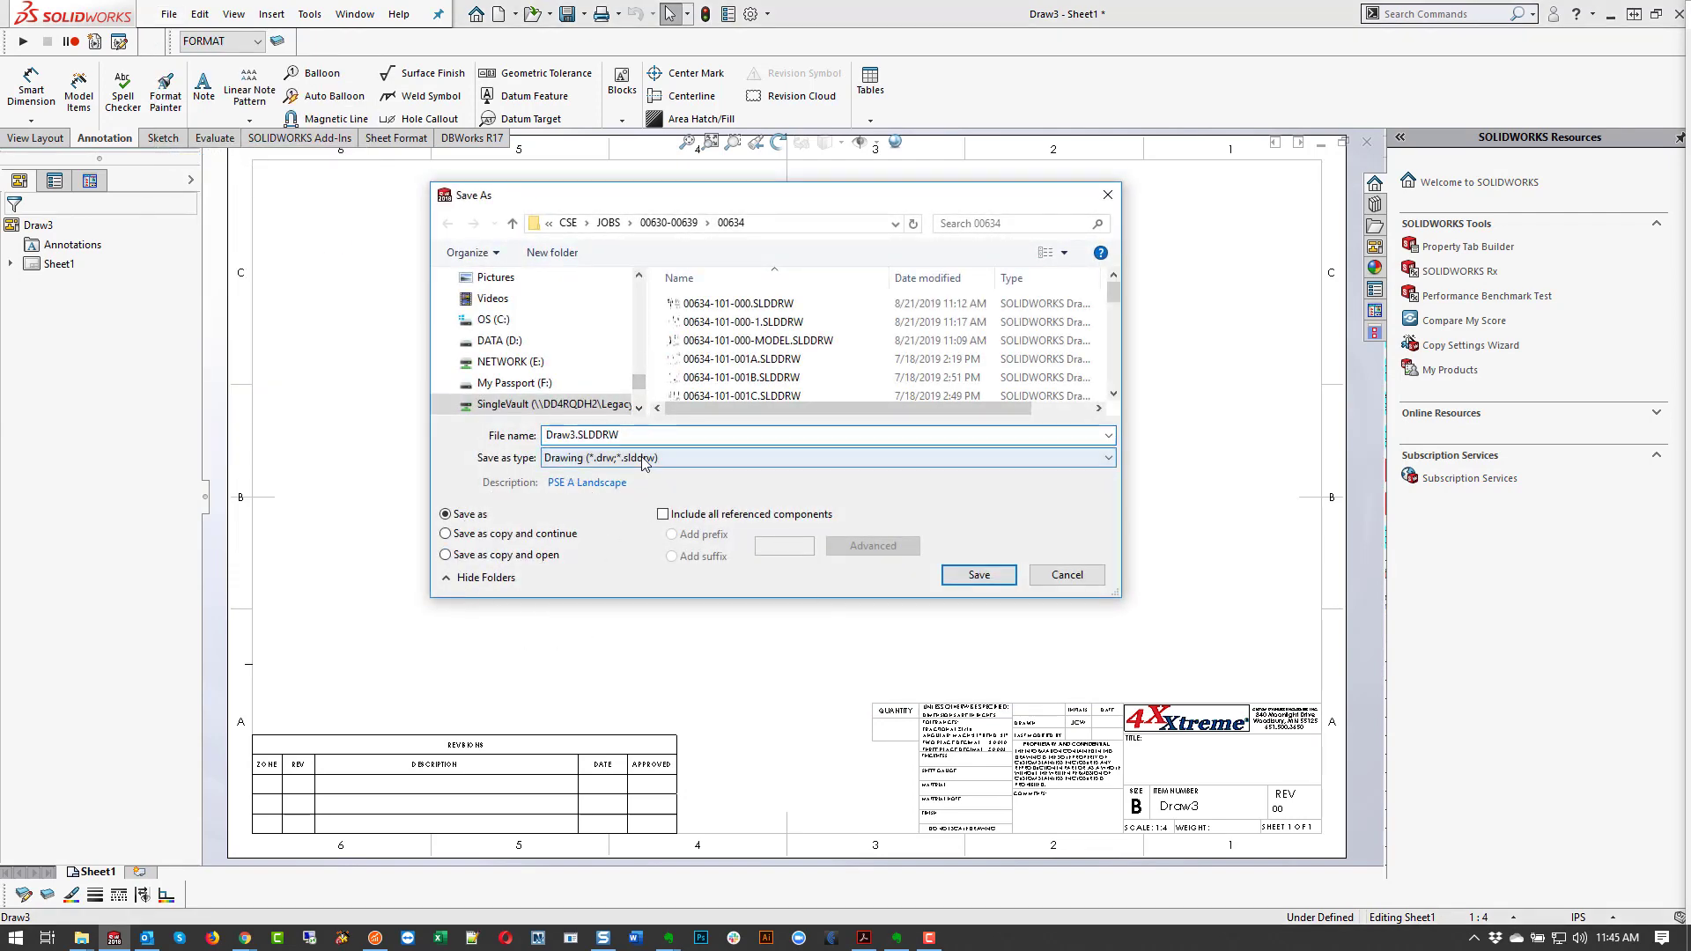
pyautogui.click(641, 457)
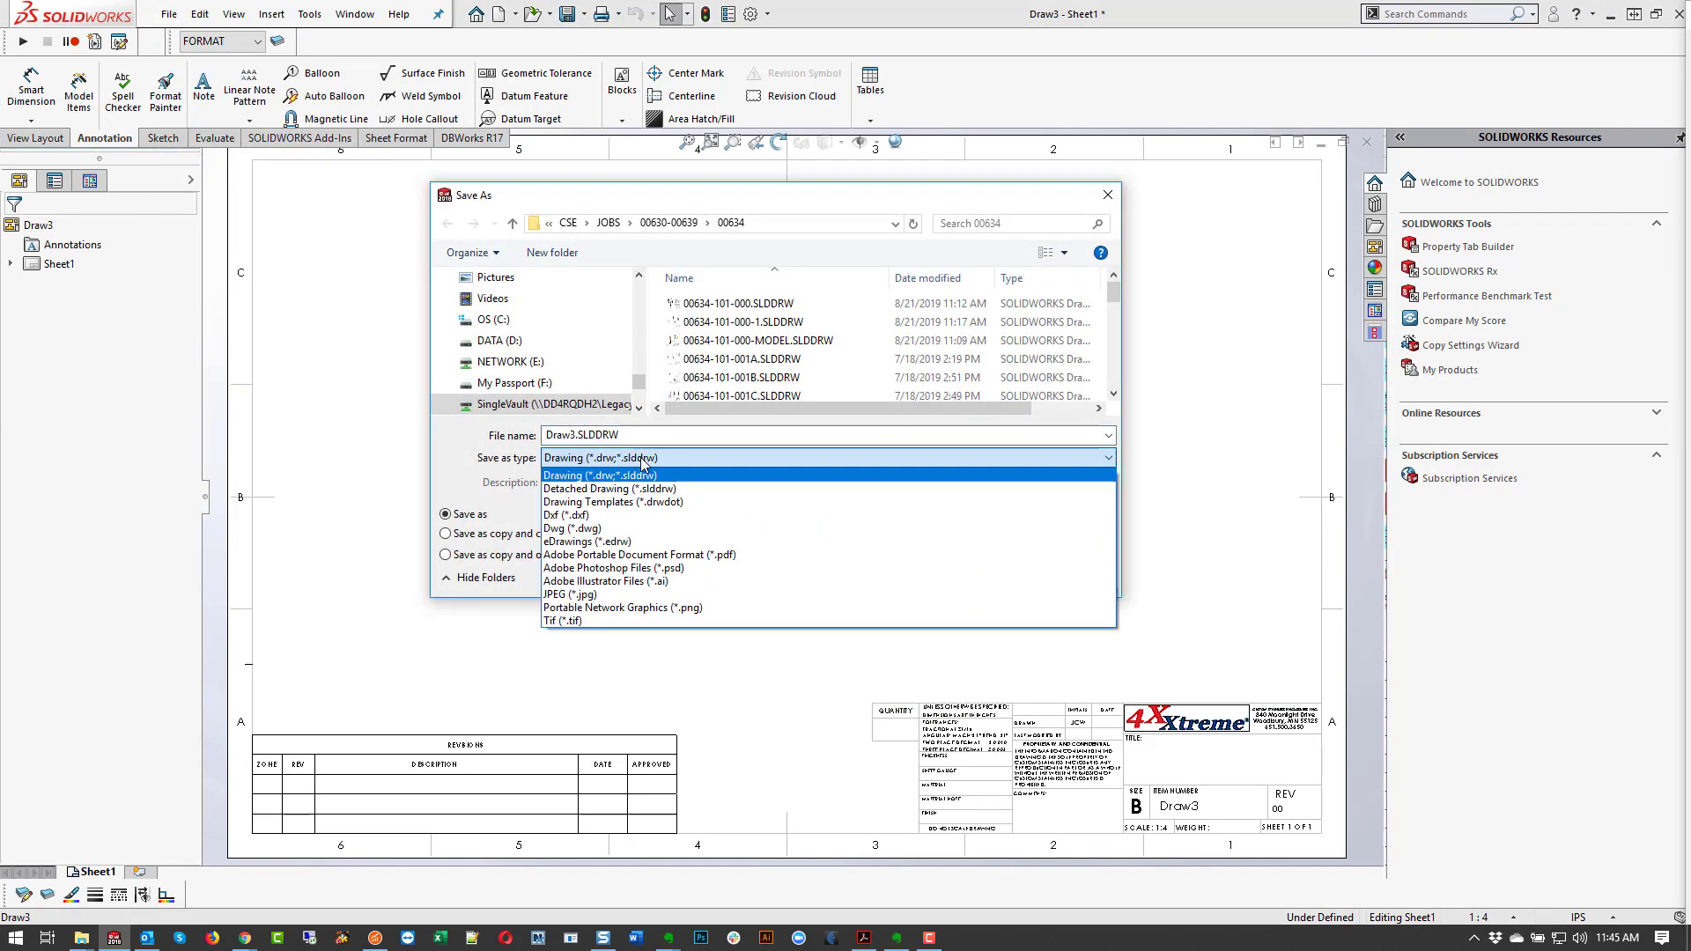
pyautogui.click(649, 503)
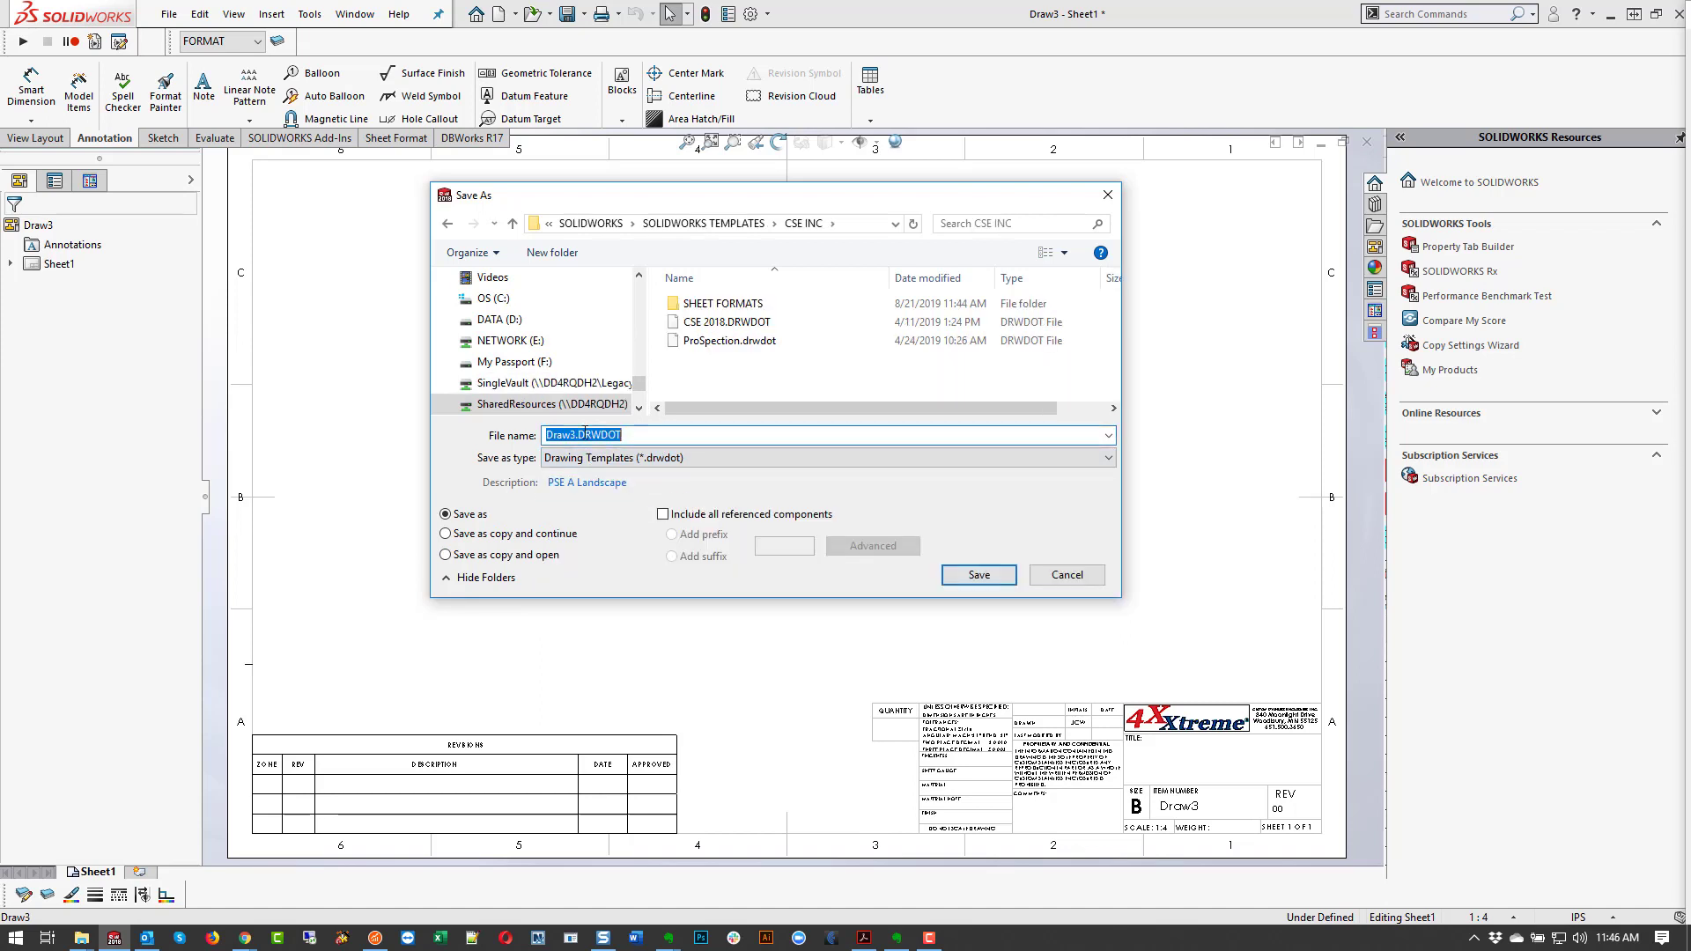
pyautogui.click(724, 321)
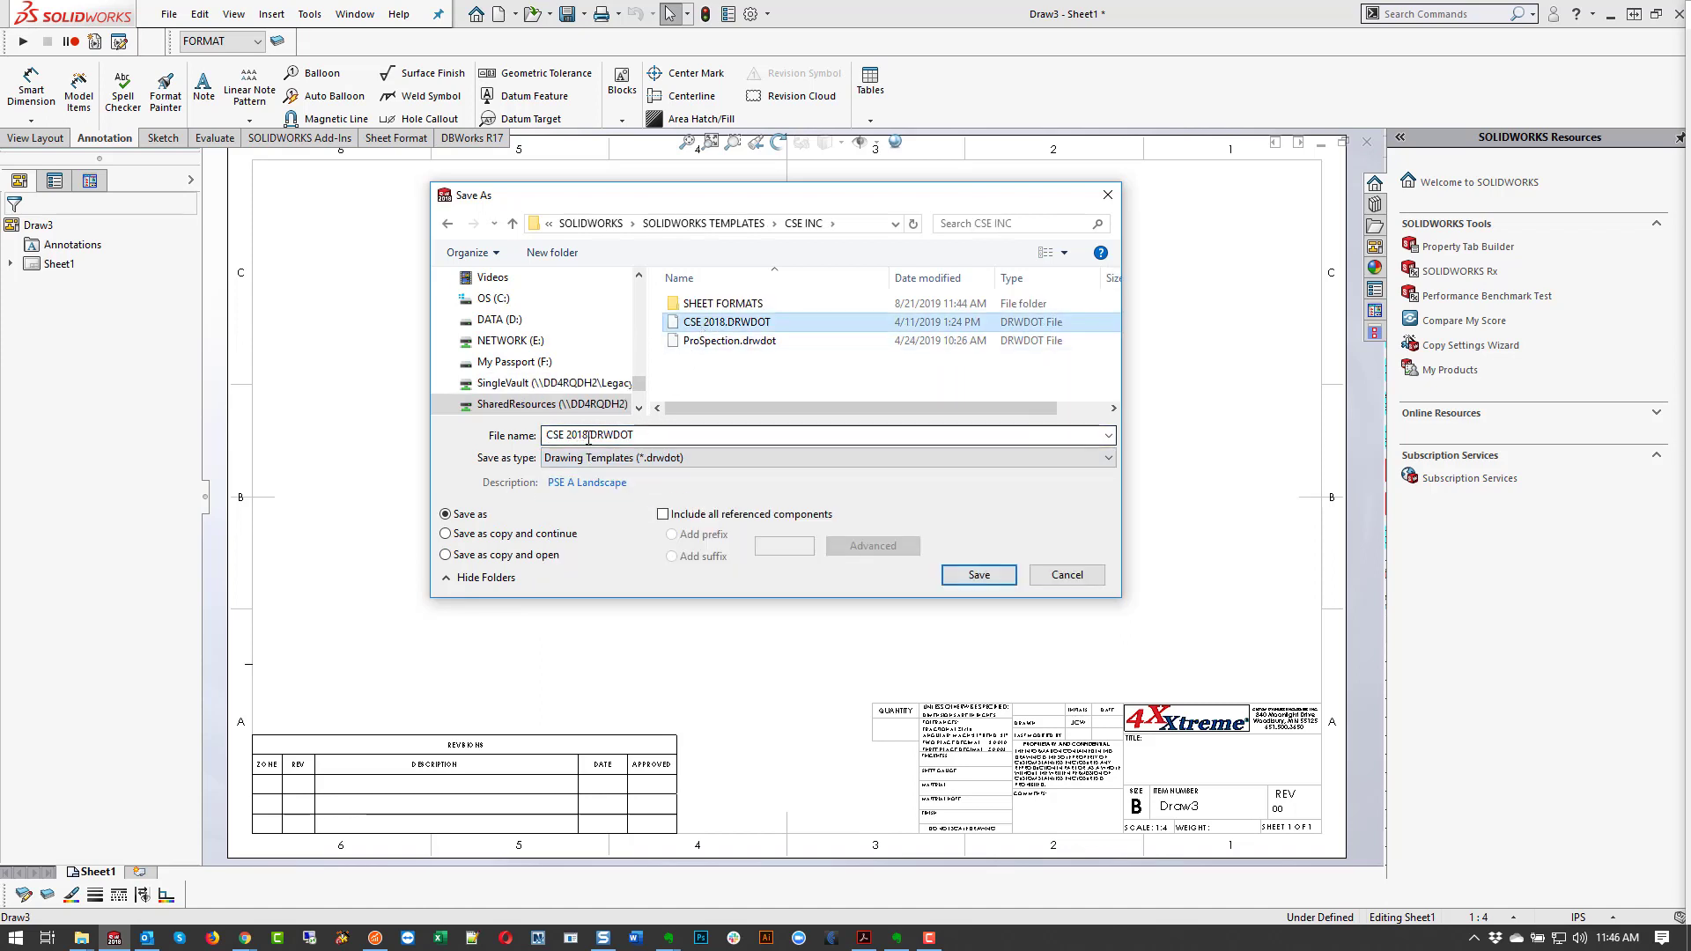
pyautogui.click(590, 435)
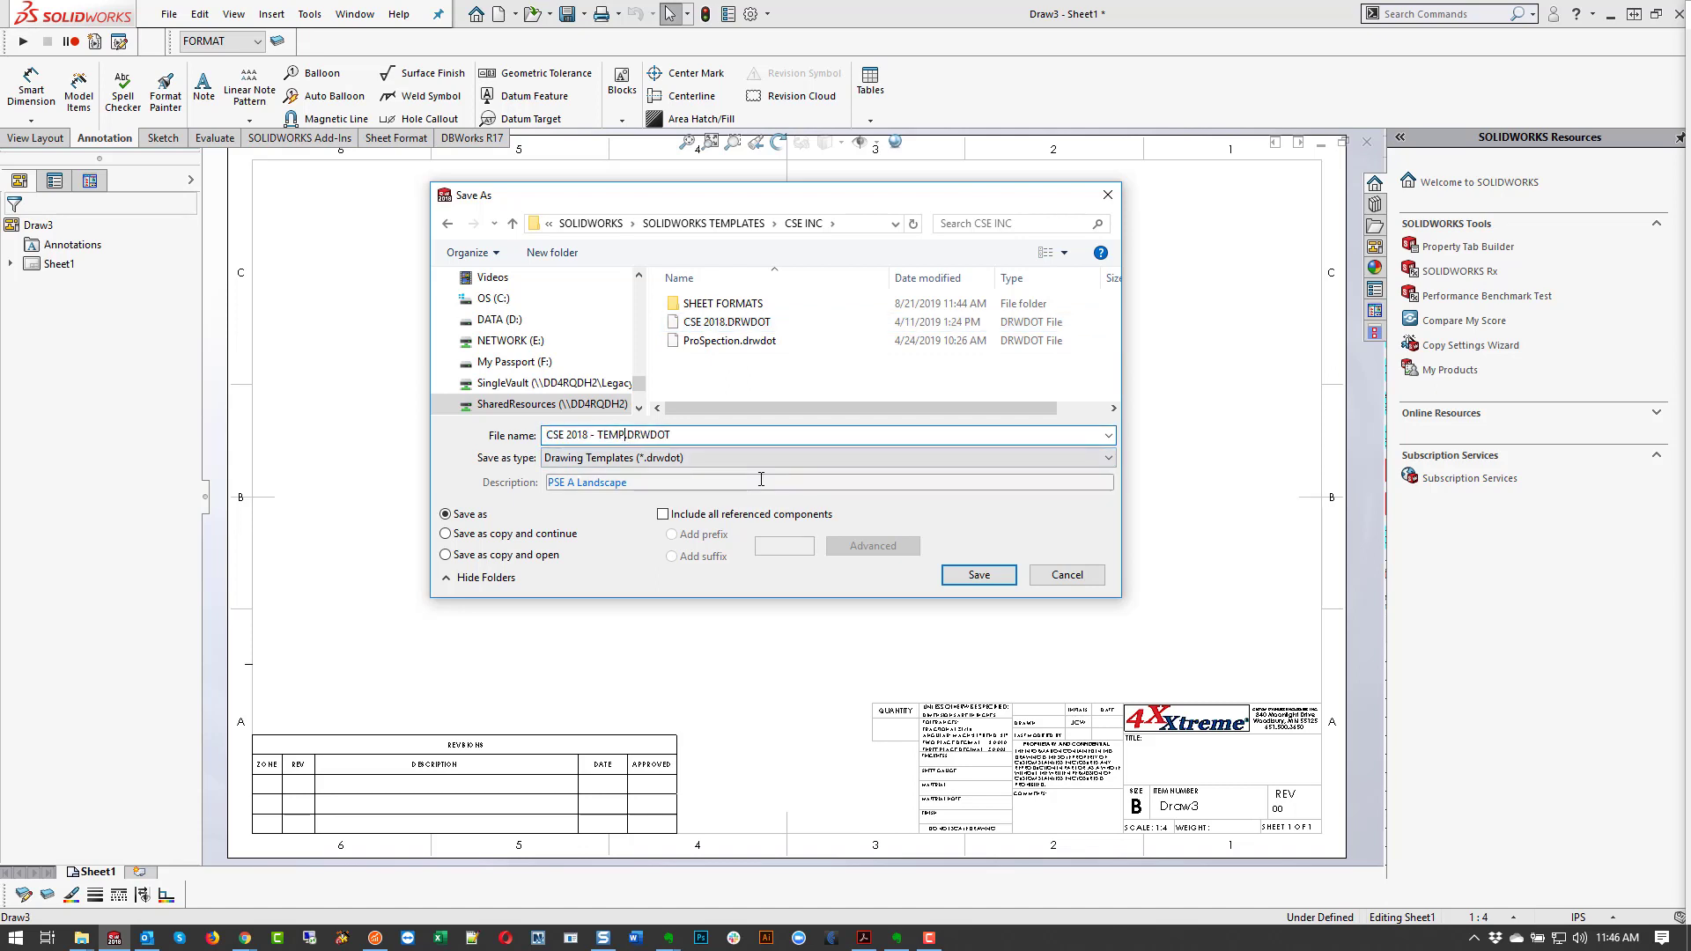
pyautogui.press('Return')
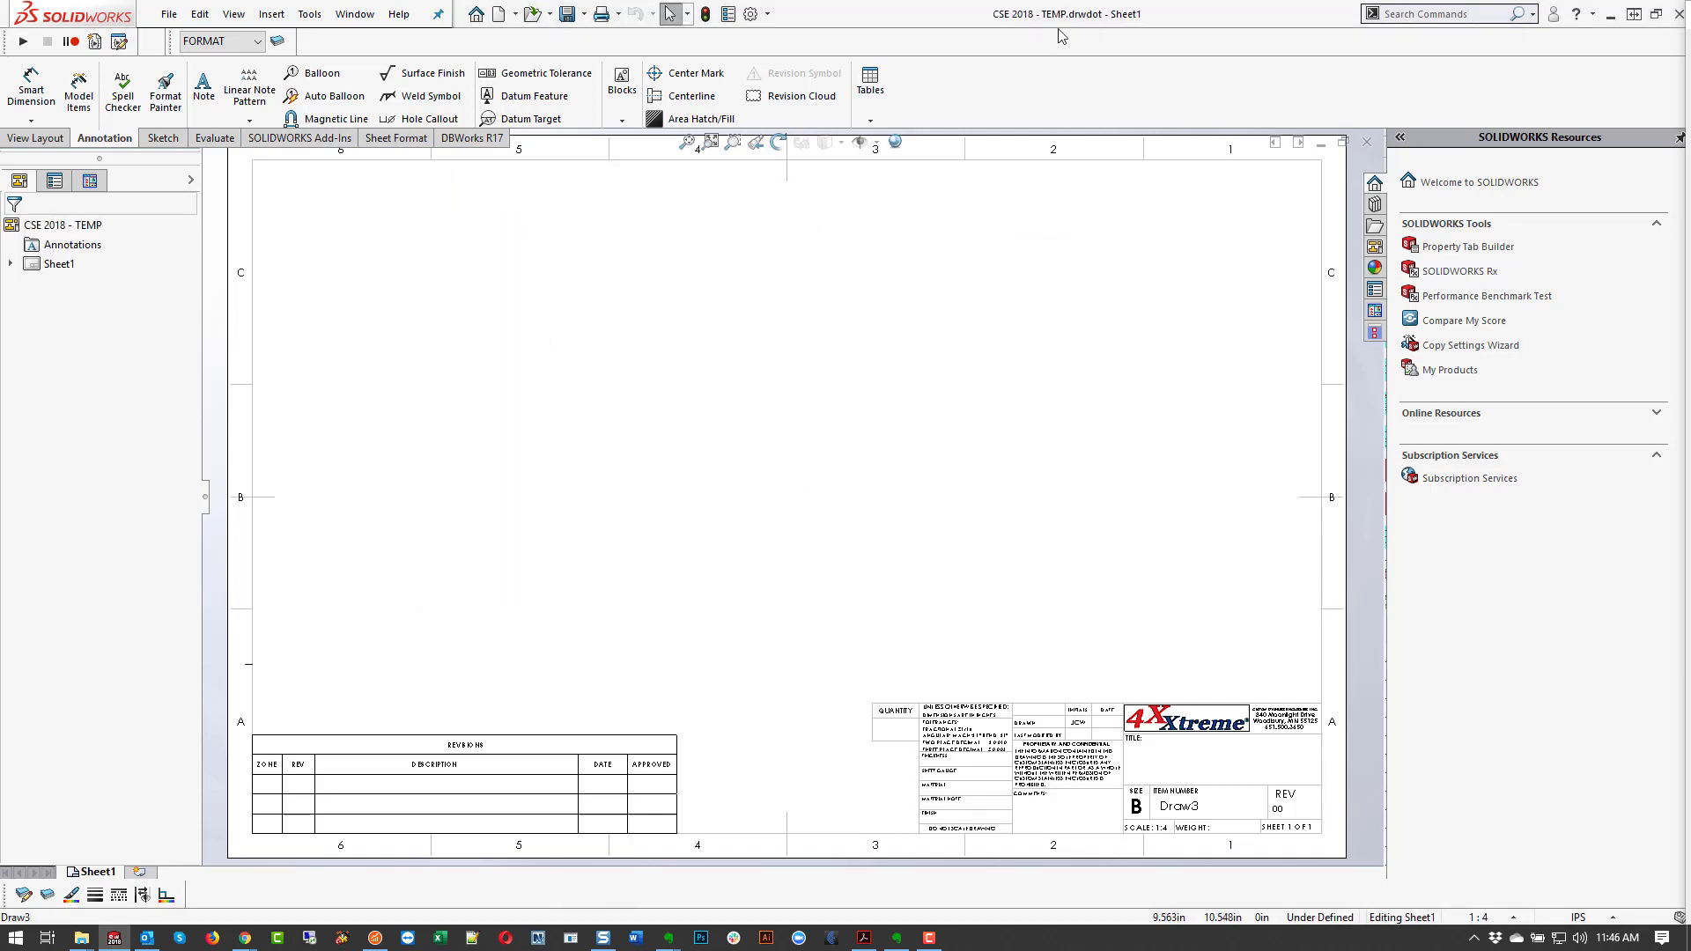
# Step: Delete Sheet Format1 from Sheet1 of the temporary drawing template
pyautogui.moveTo(1048, 32)
pyautogui.click(10, 263)
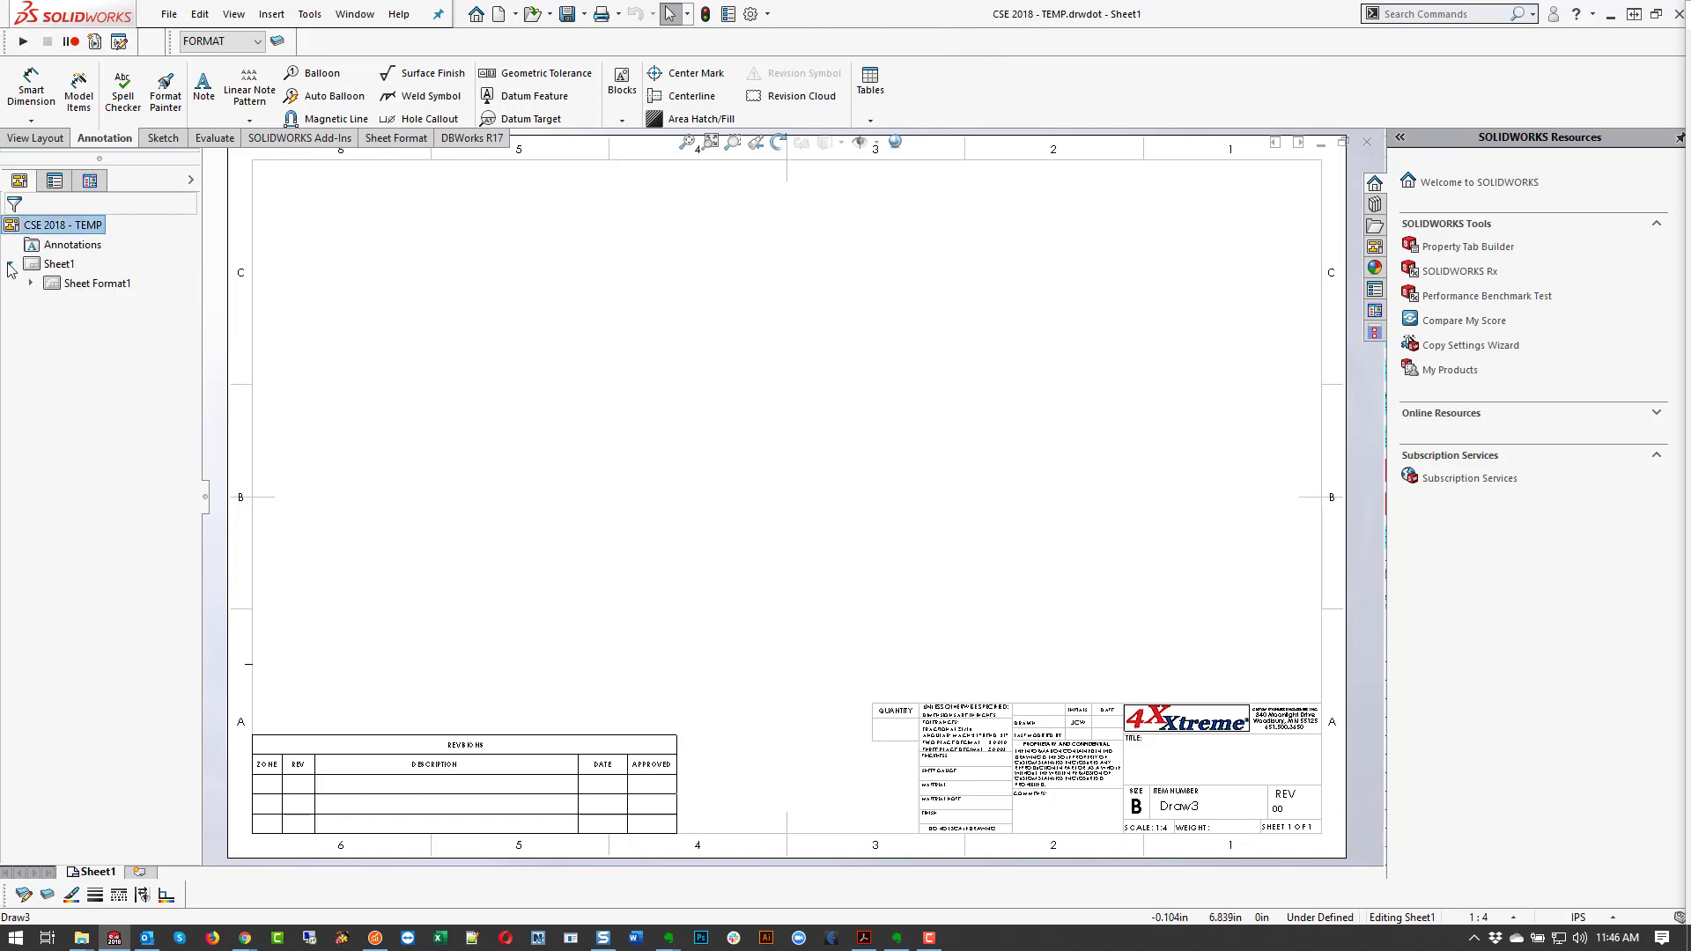
pyautogui.rightClick(61, 283)
pyautogui.click(103, 405)
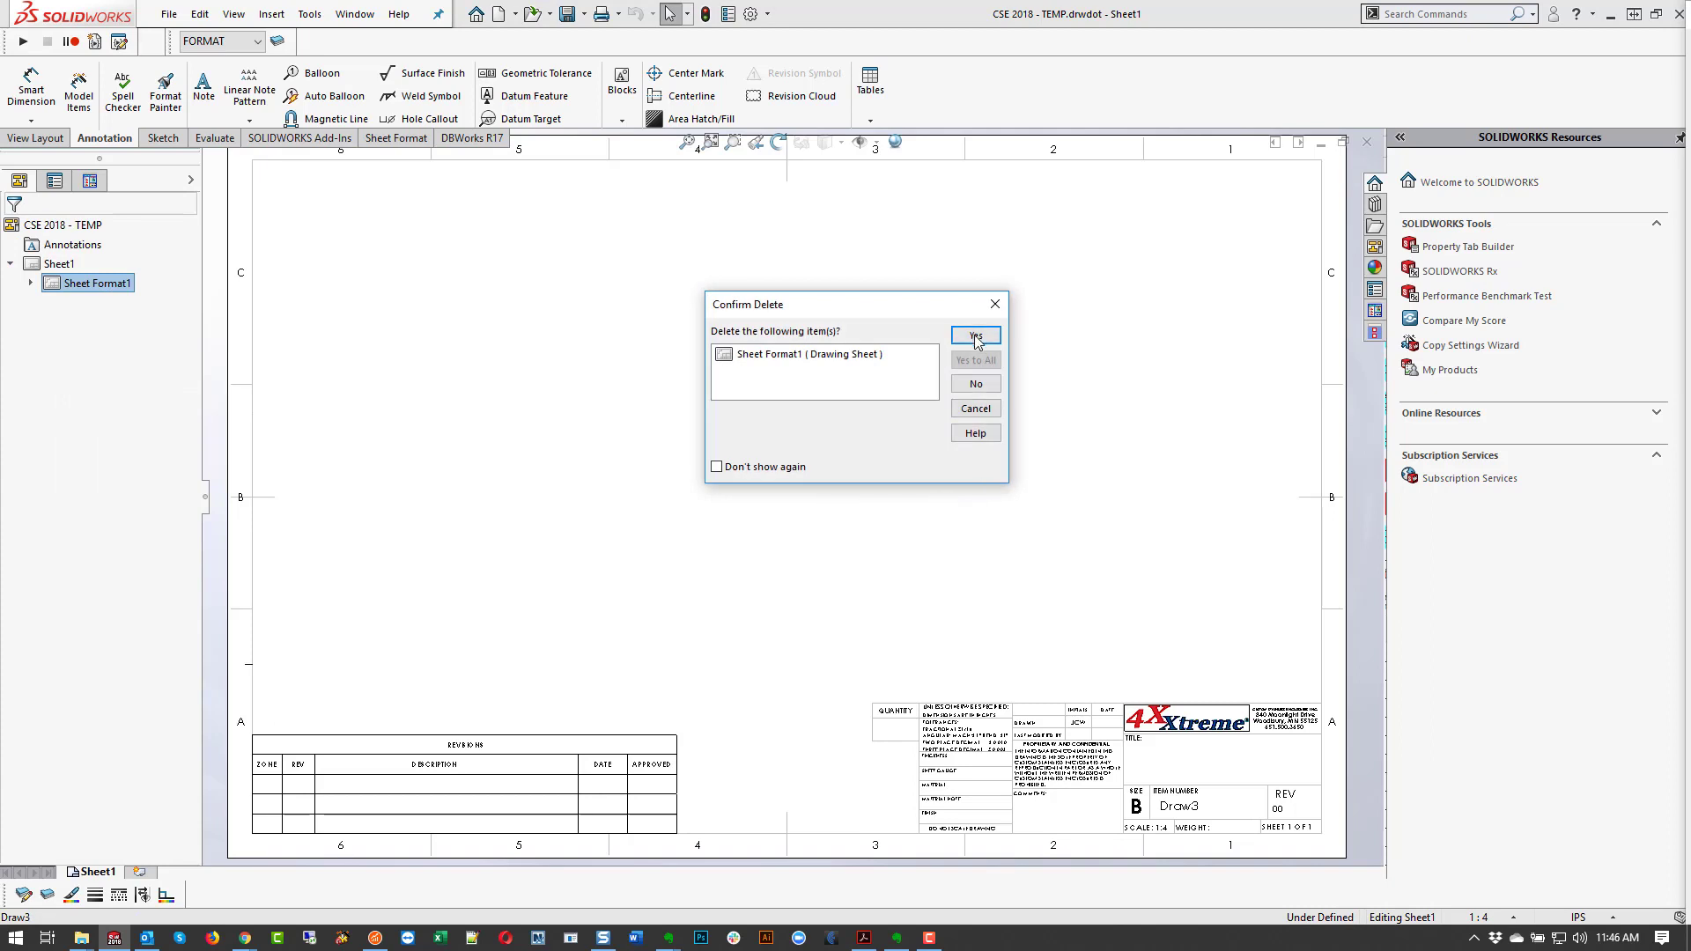
pyautogui.click(970, 337)
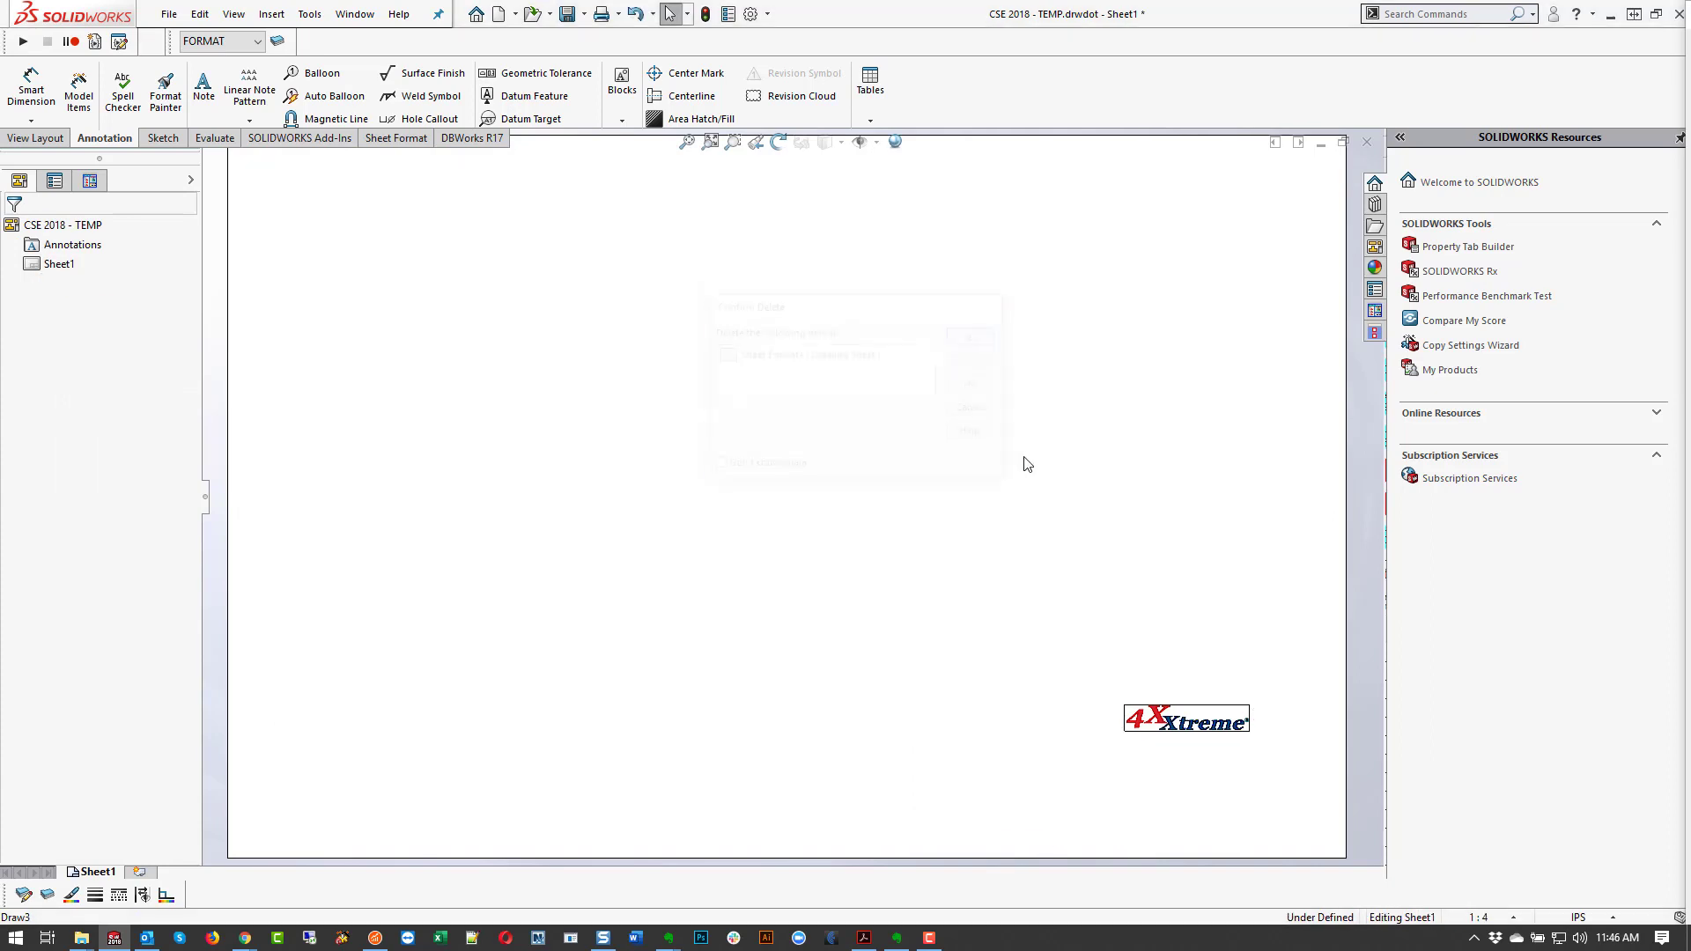
# Step: Edit the sheet format to delete the leftover 4X Xtreme logo image, and return to editing the sheet
pyautogui.rightClick(1213, 725)
pyautogui.click(1268, 423)
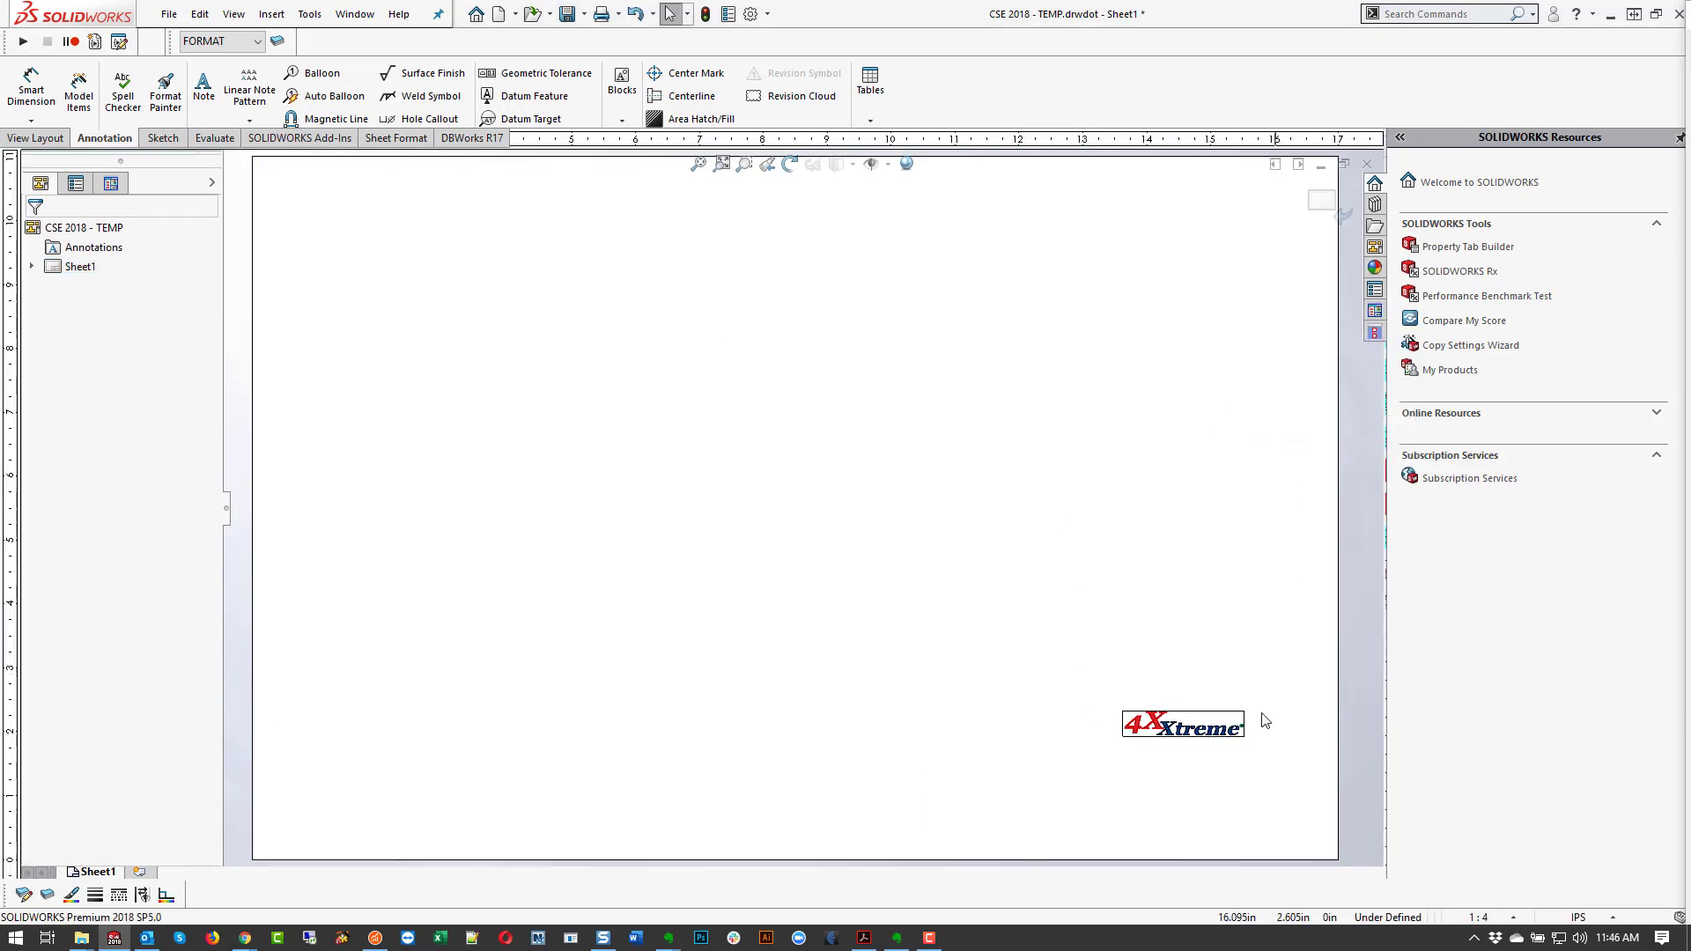
pyautogui.click(1223, 724)
pyautogui.press('Delete')
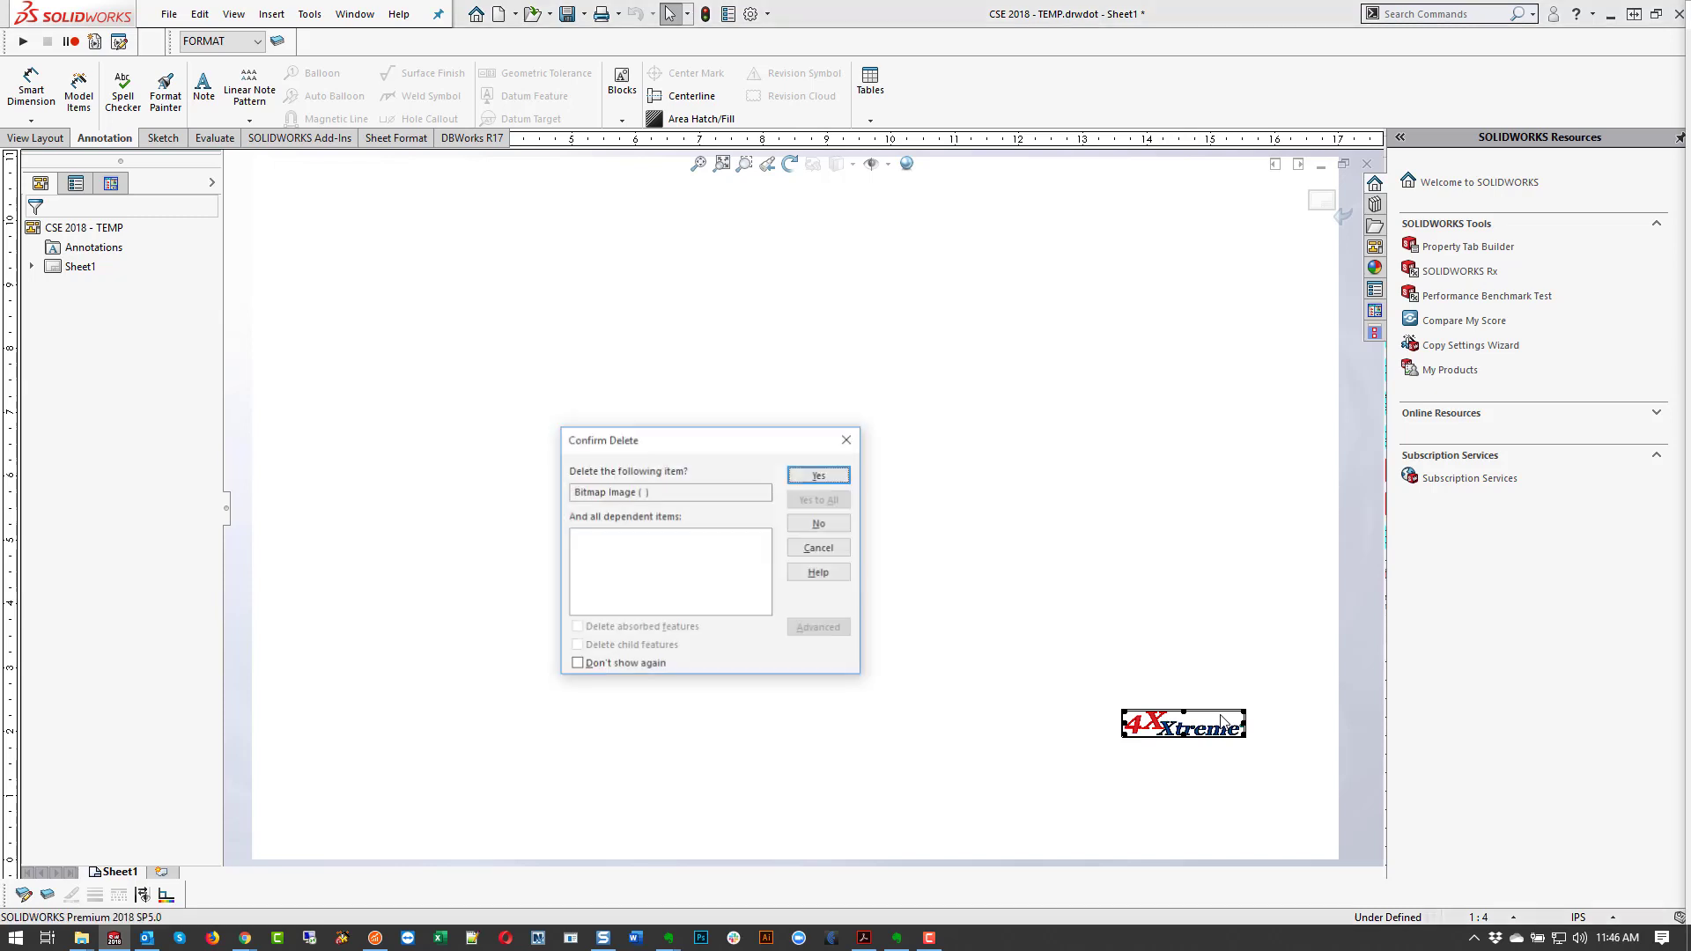
pyautogui.click(820, 474)
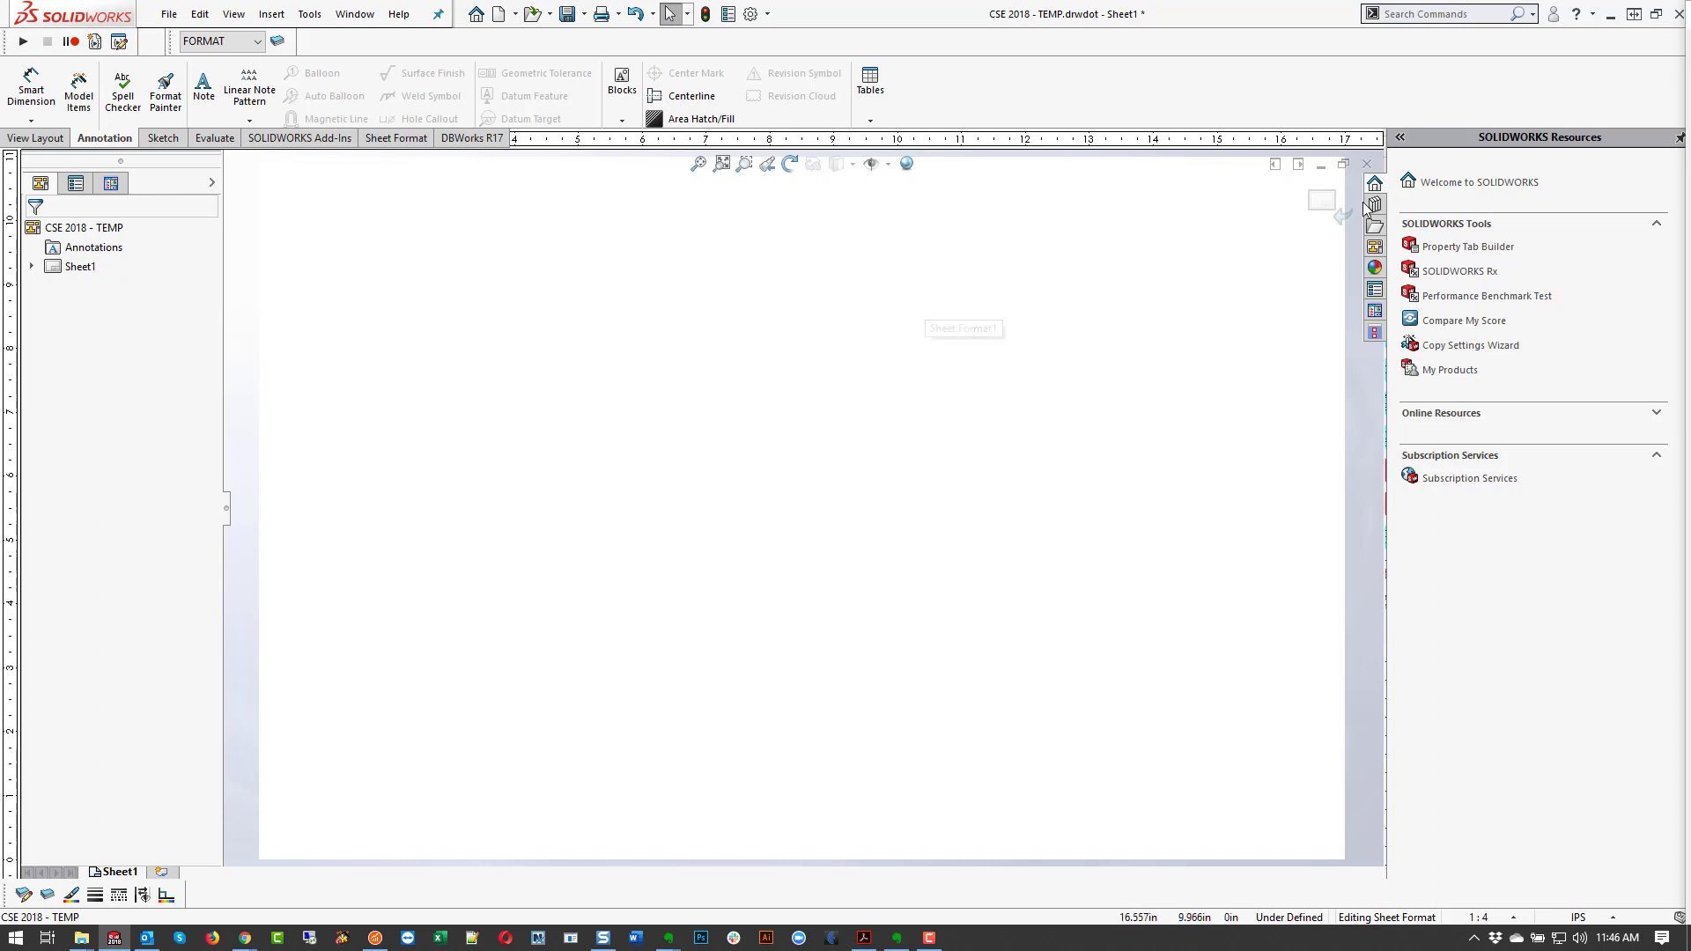
pyautogui.click(1324, 200)
# Step: Save the blank drawing over the "CSE 2018 - TEMP.DRWDOT" template in the CSE INC folder and close it
pyautogui.click(169, 14)
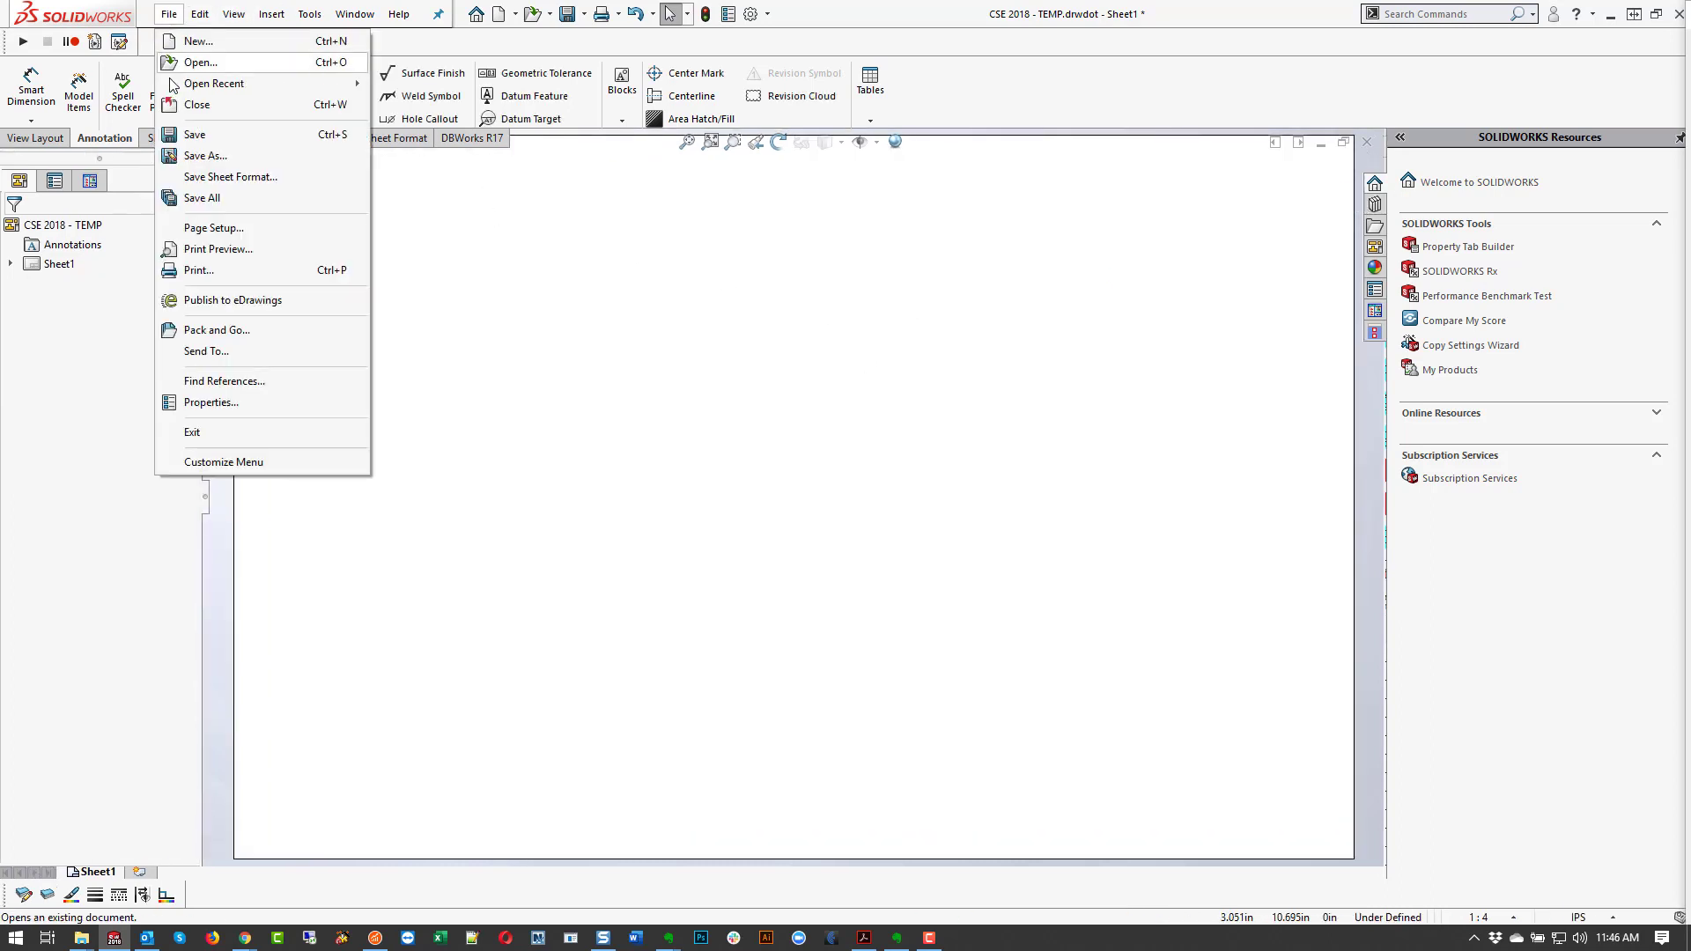
pyautogui.click(205, 156)
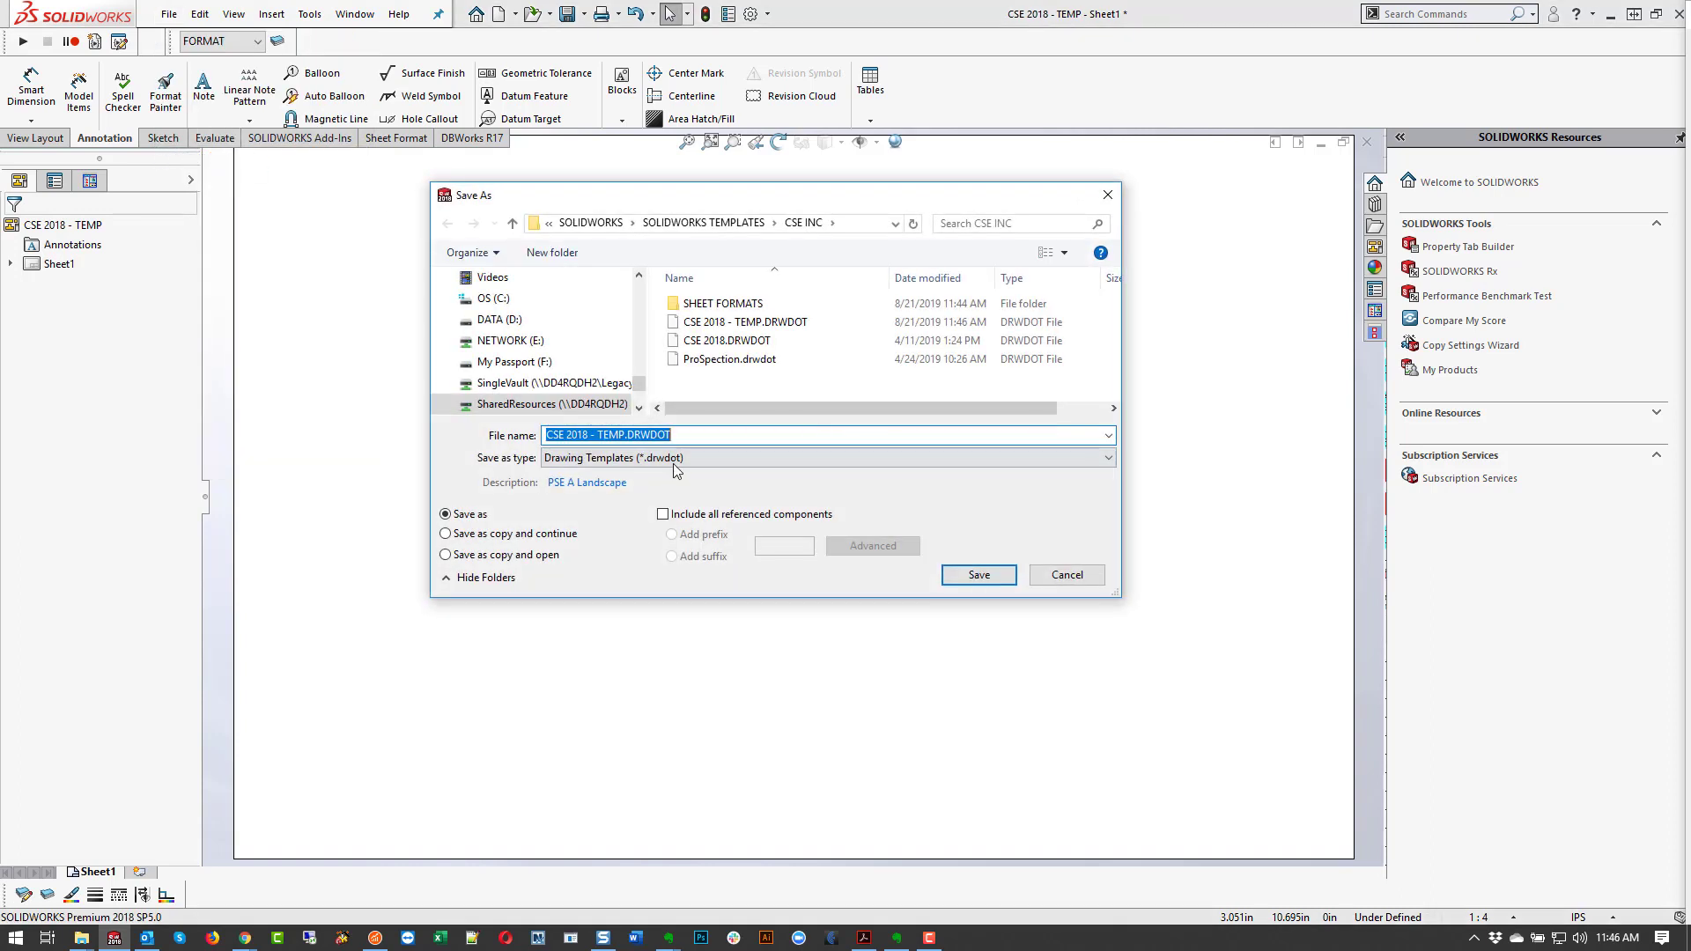
pyautogui.click(712, 325)
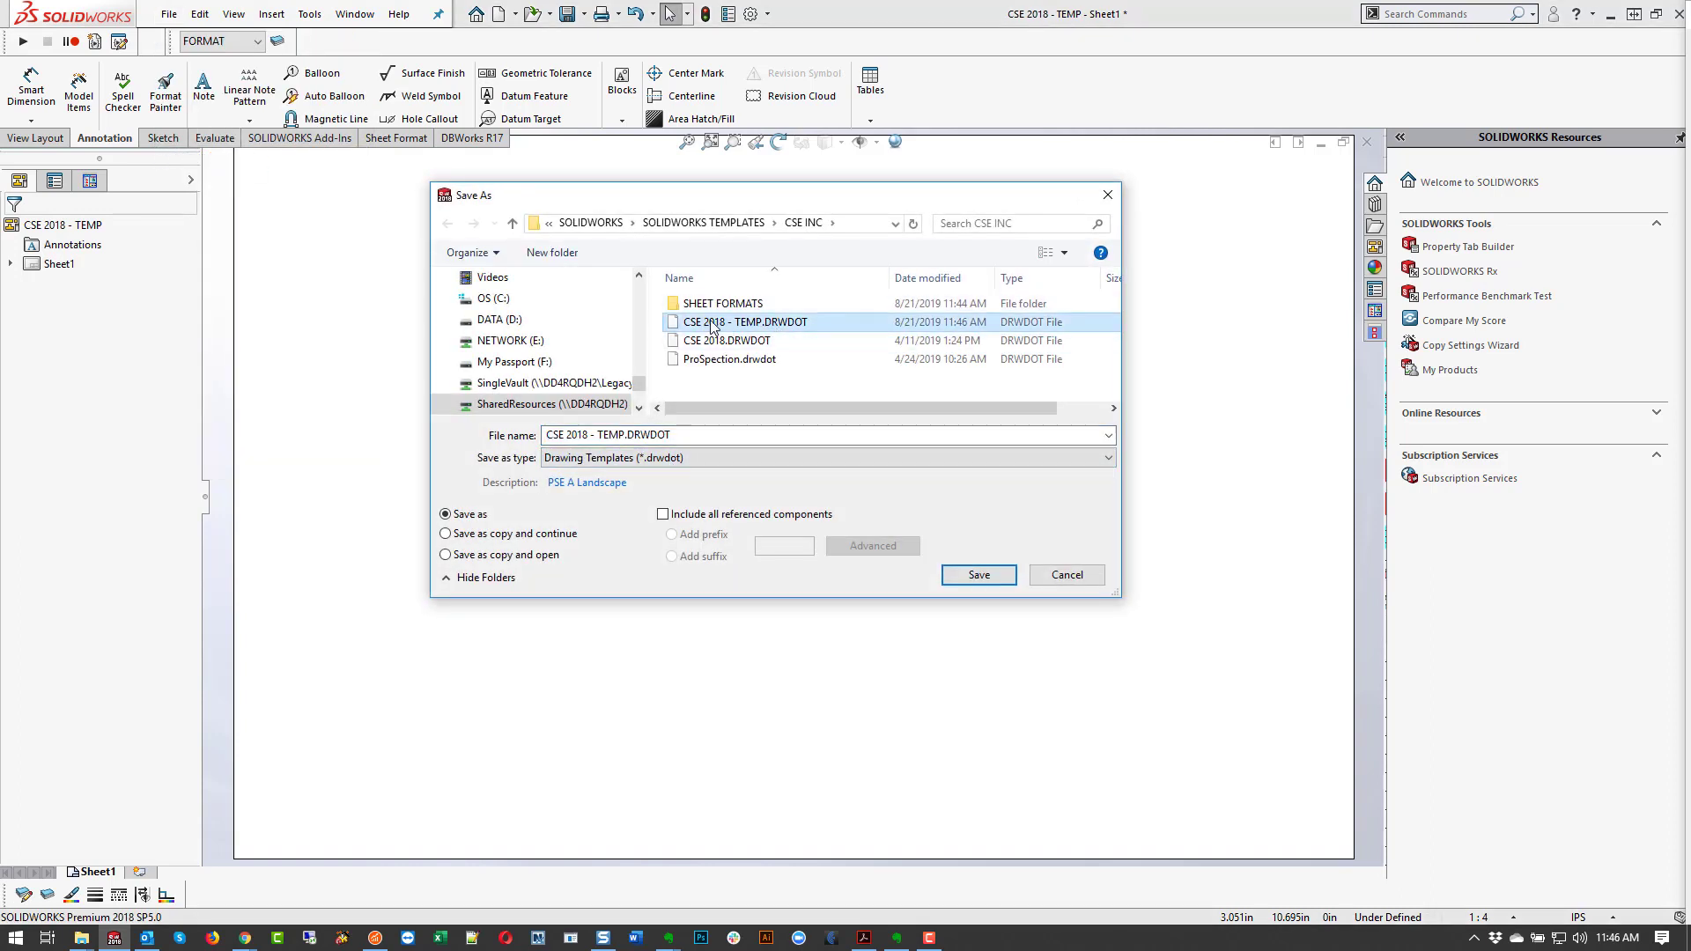
pyautogui.click(969, 575)
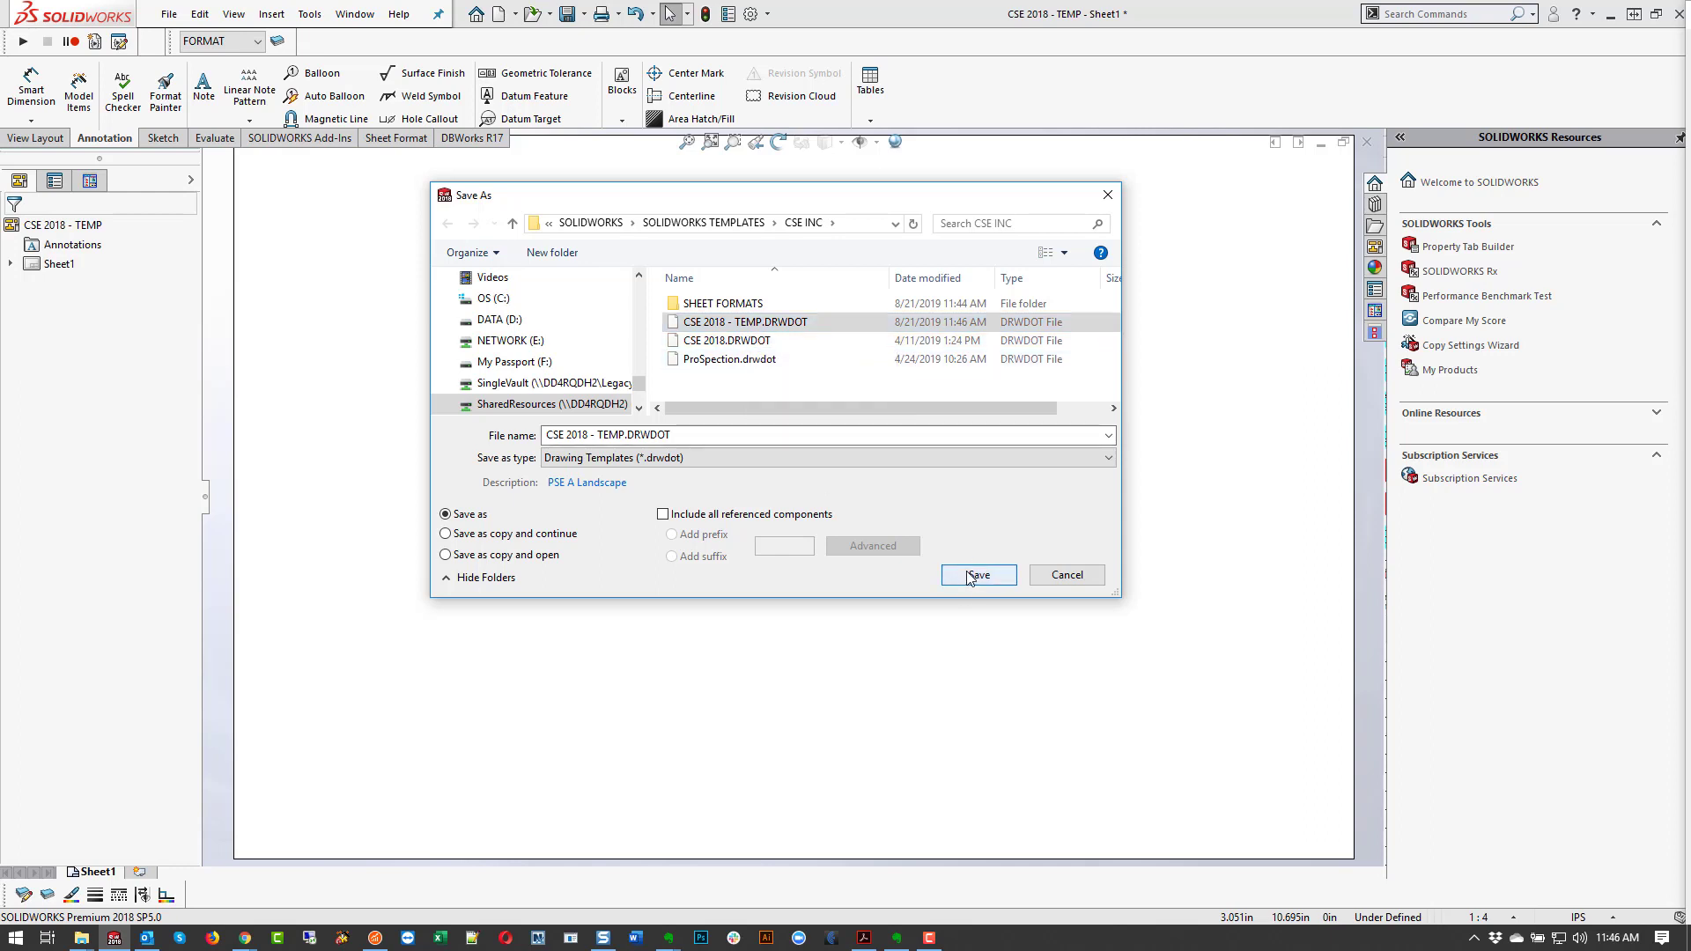
pyautogui.click(894, 476)
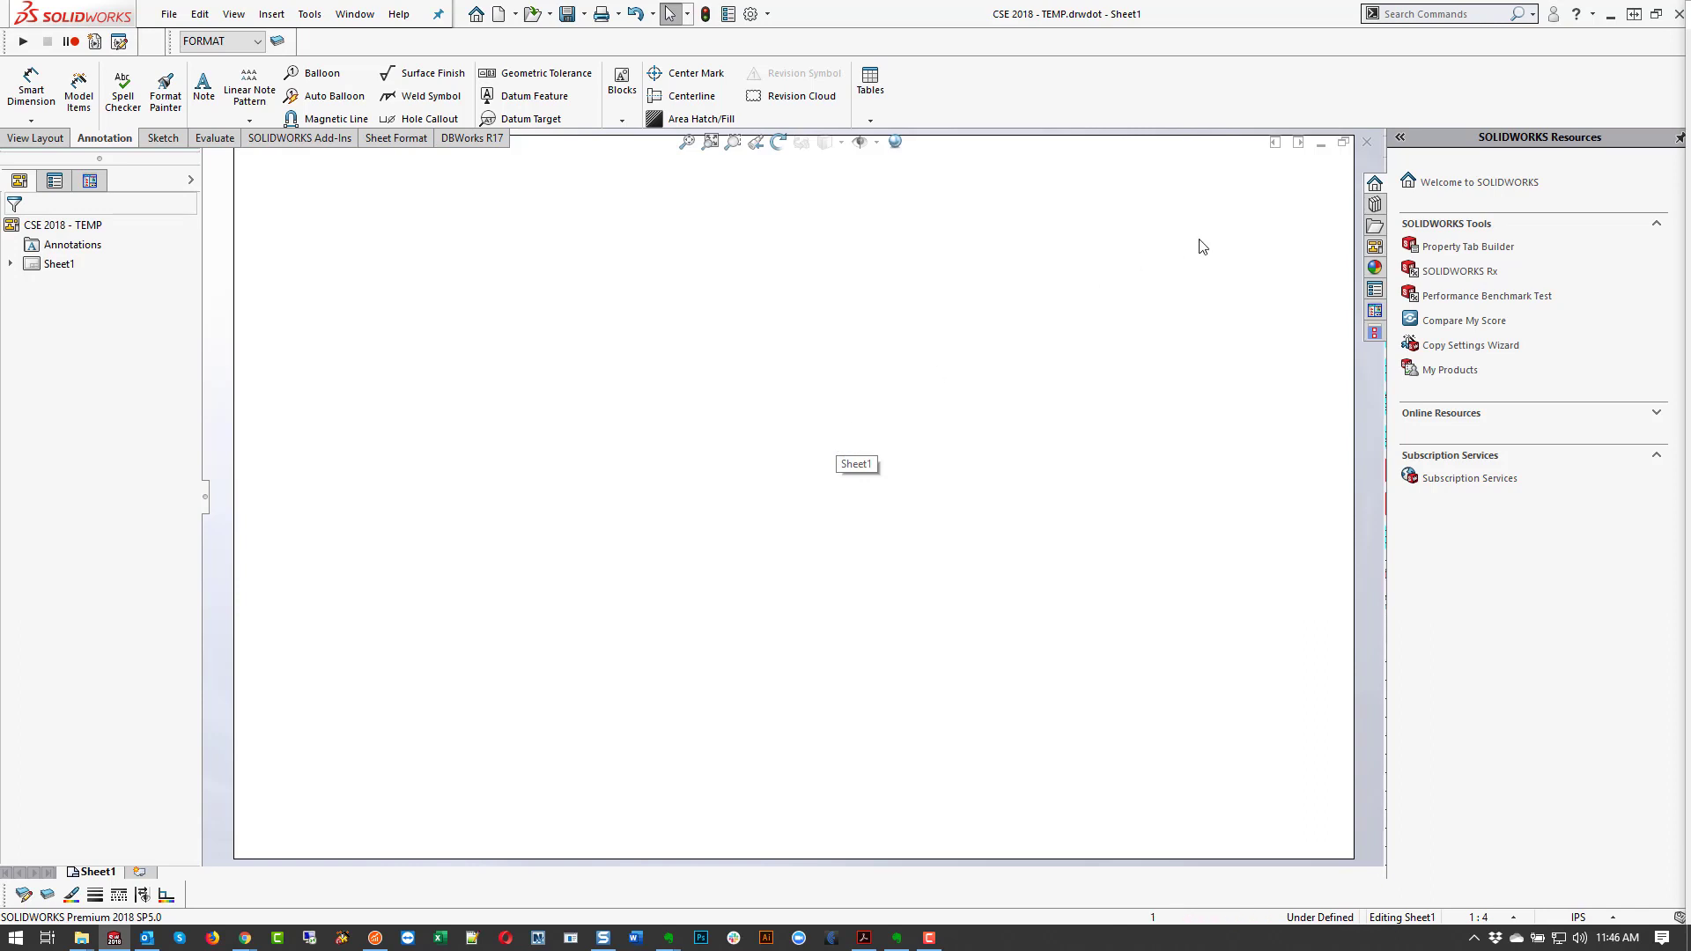
pyautogui.click(1368, 142)
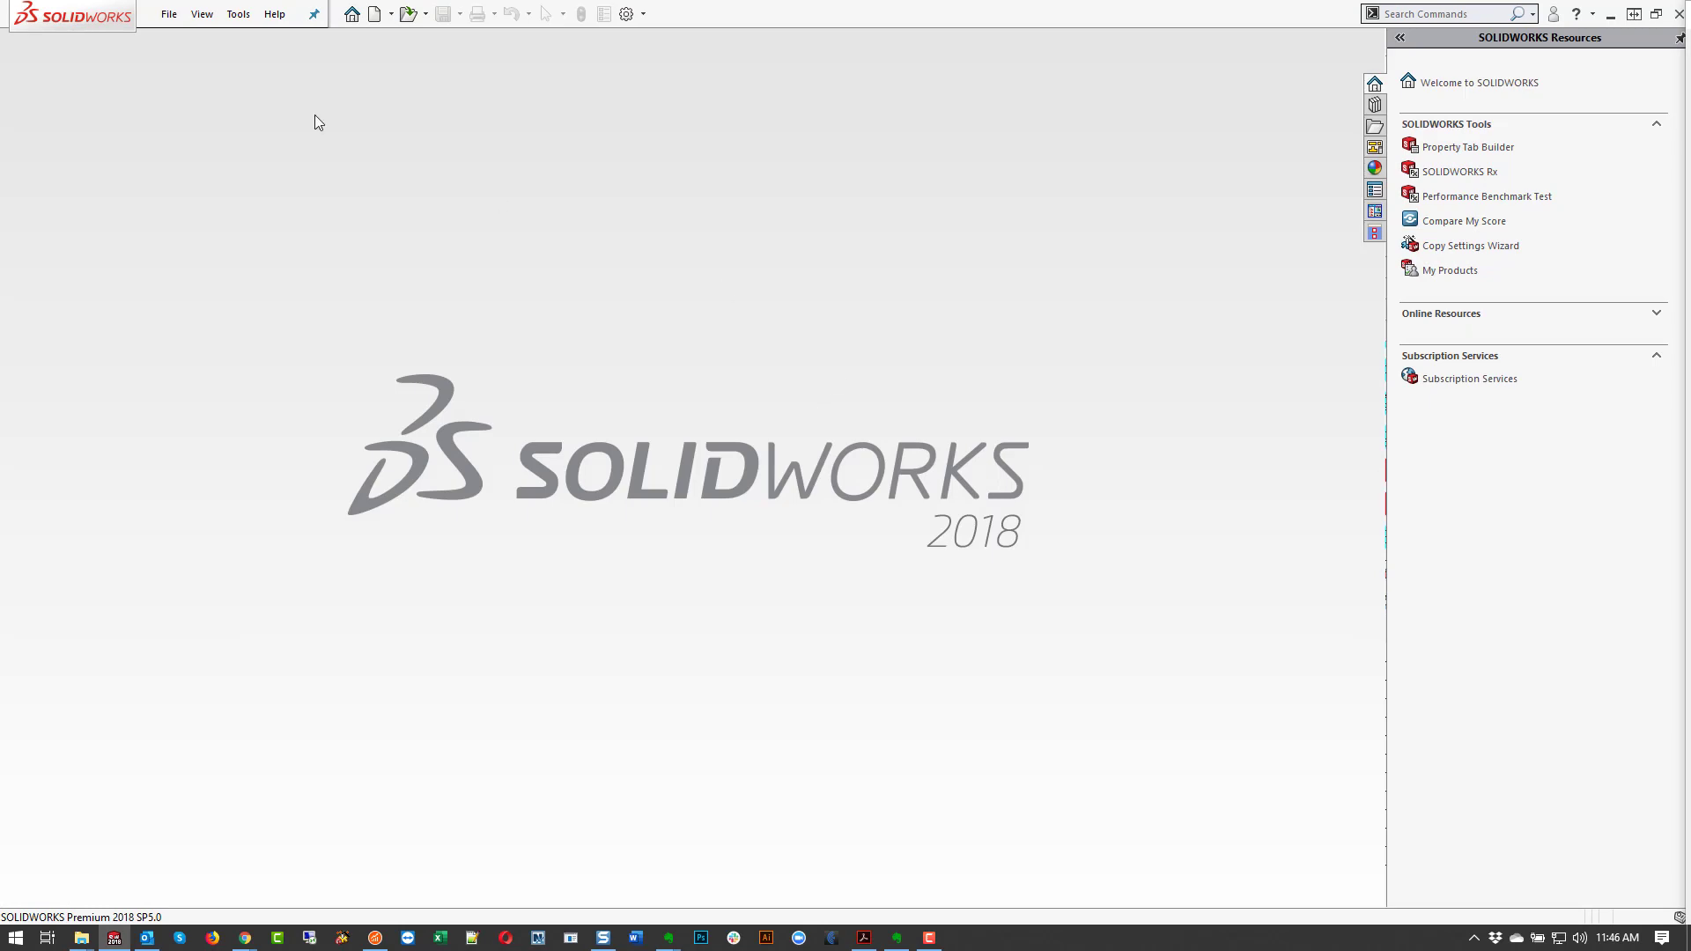
pyautogui.click(168, 14)
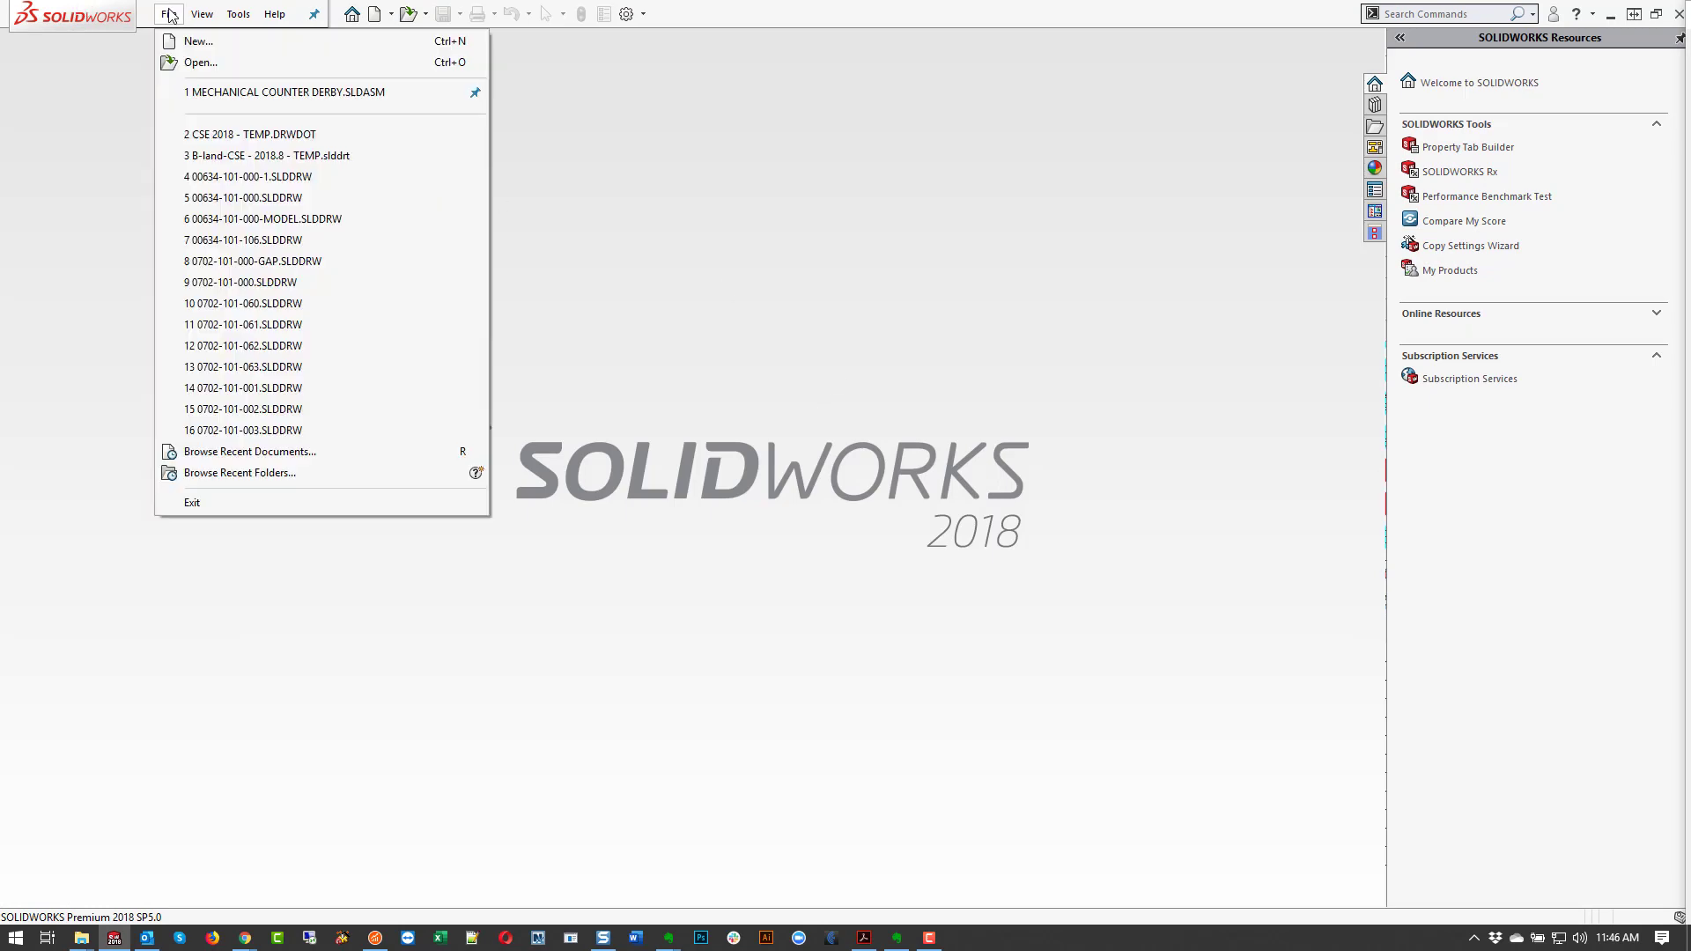
pyautogui.click(201, 62)
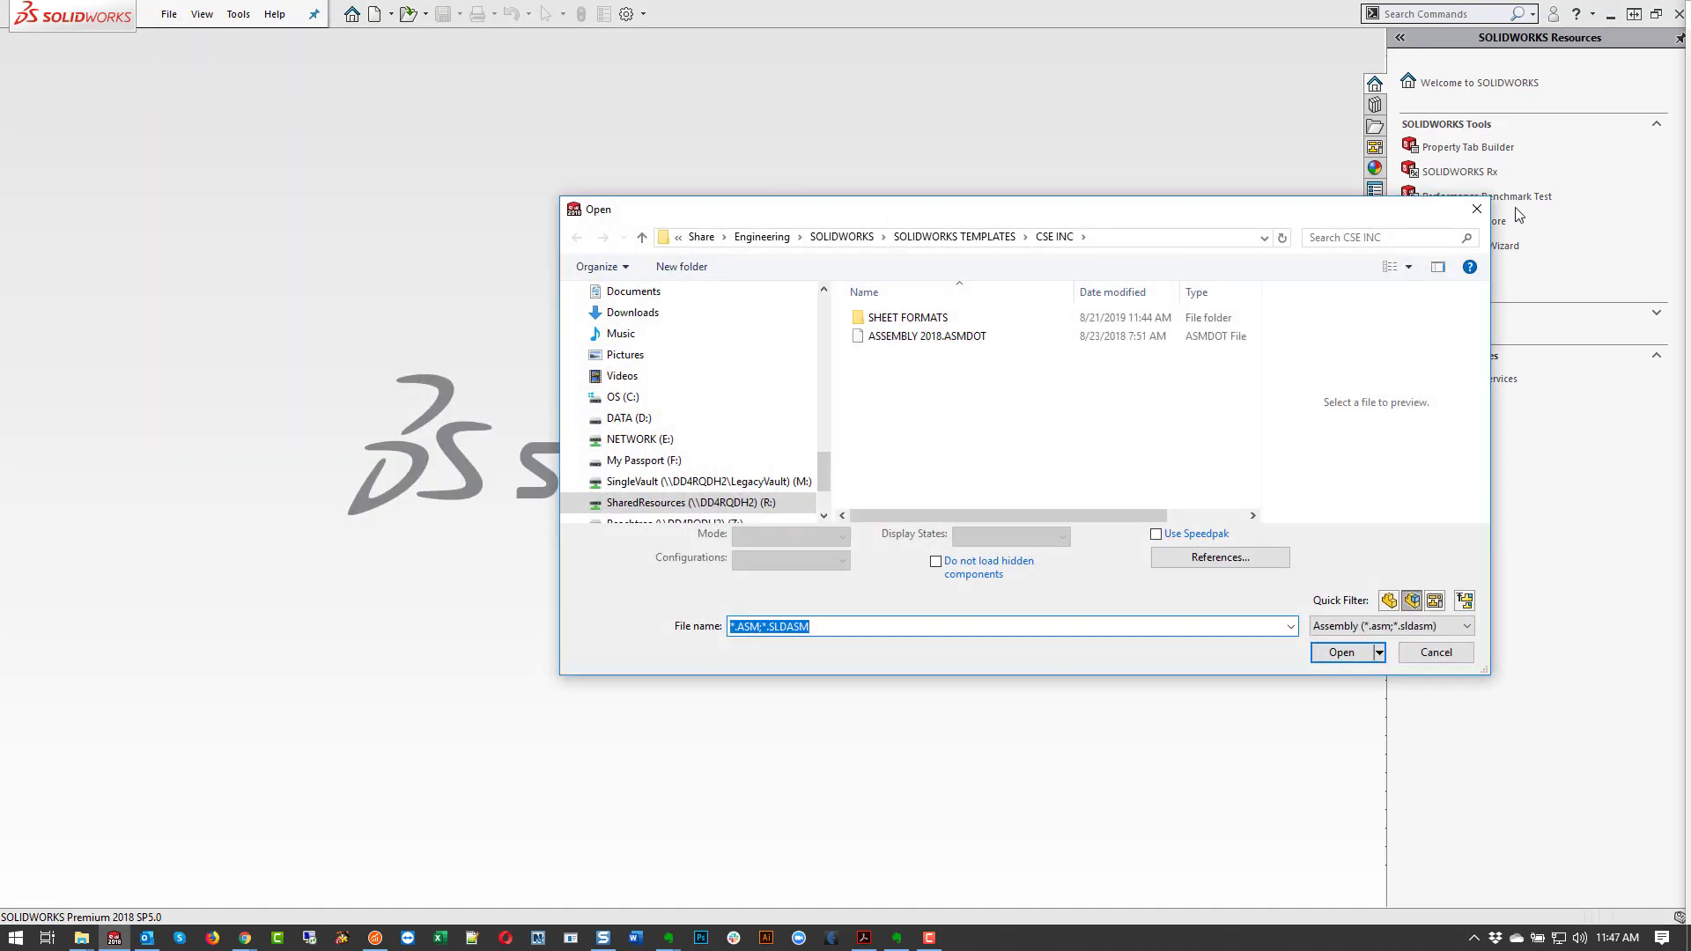
pyautogui.click(1477, 209)
pyautogui.click(168, 14)
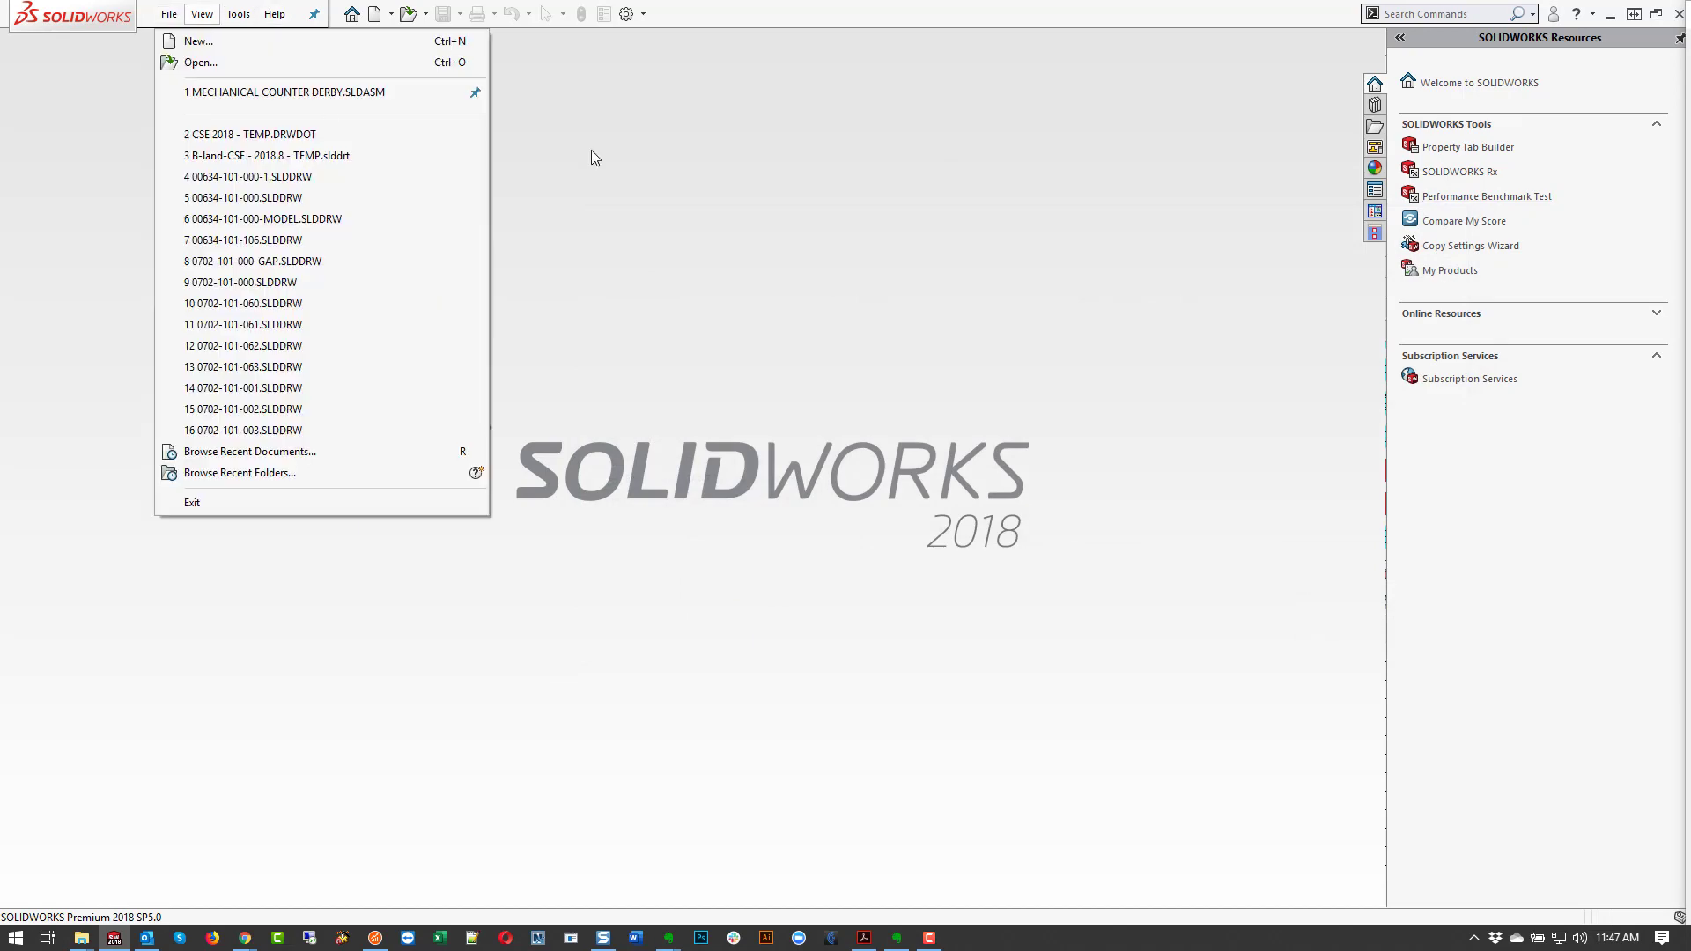
pyautogui.click(591, 151)
# Step: Review the default template paths in the system options and set new documents to prompt the user to select a document template
pyautogui.click(645, 14)
pyautogui.click(661, 35)
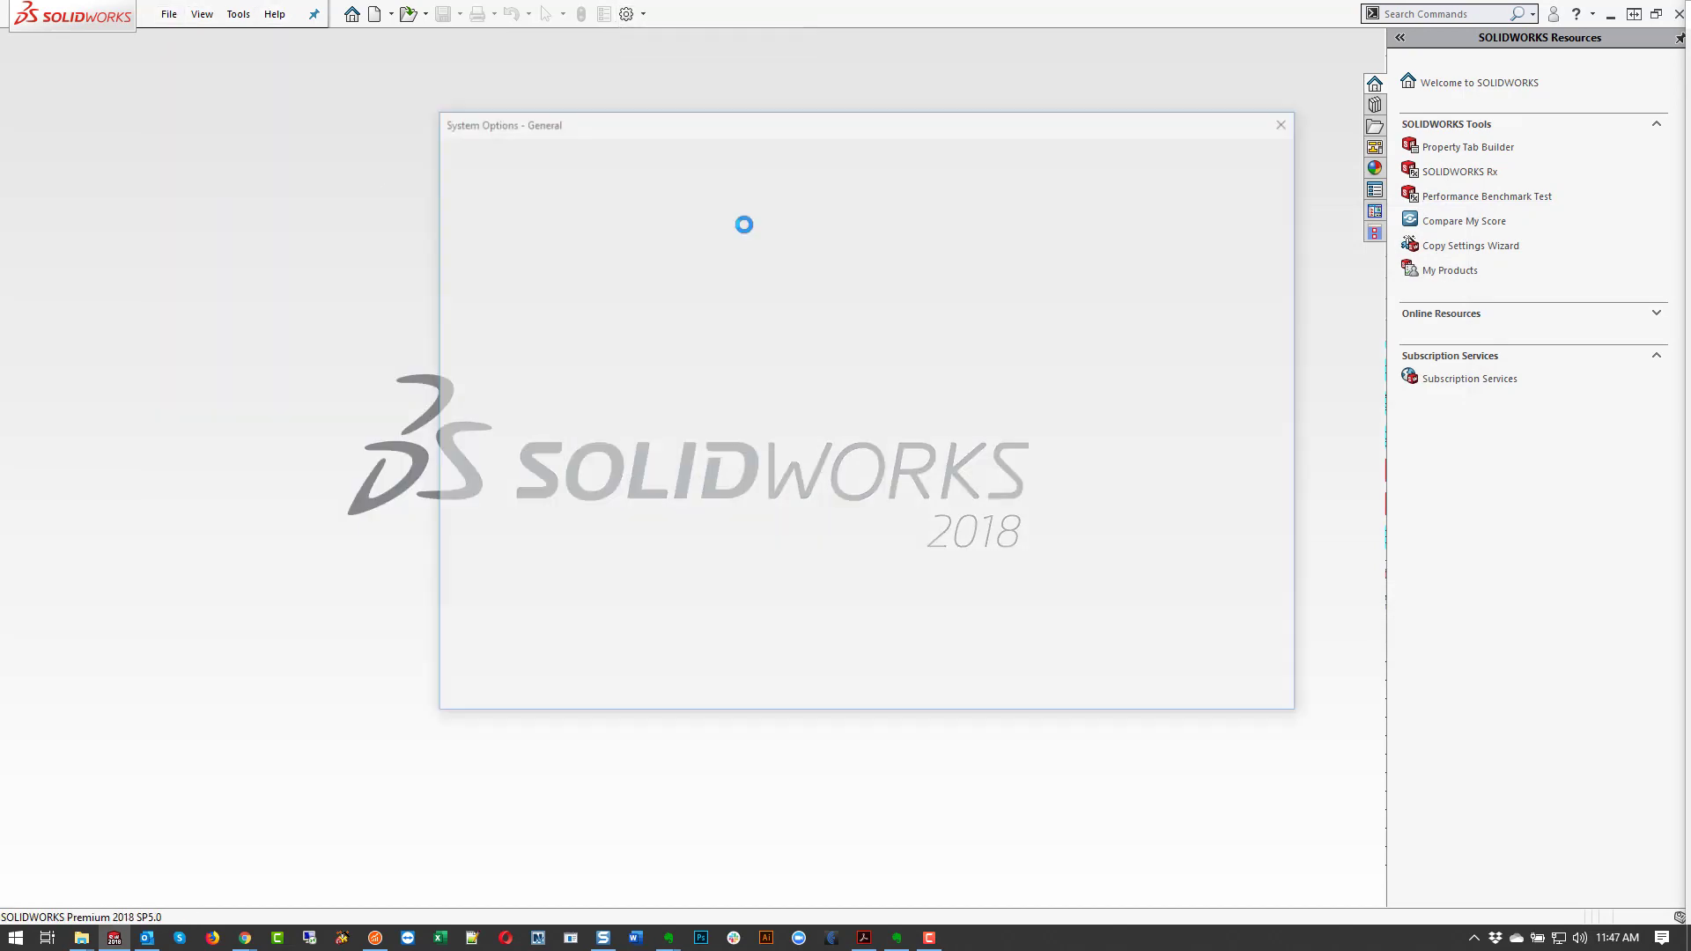
pyautogui.click(504, 391)
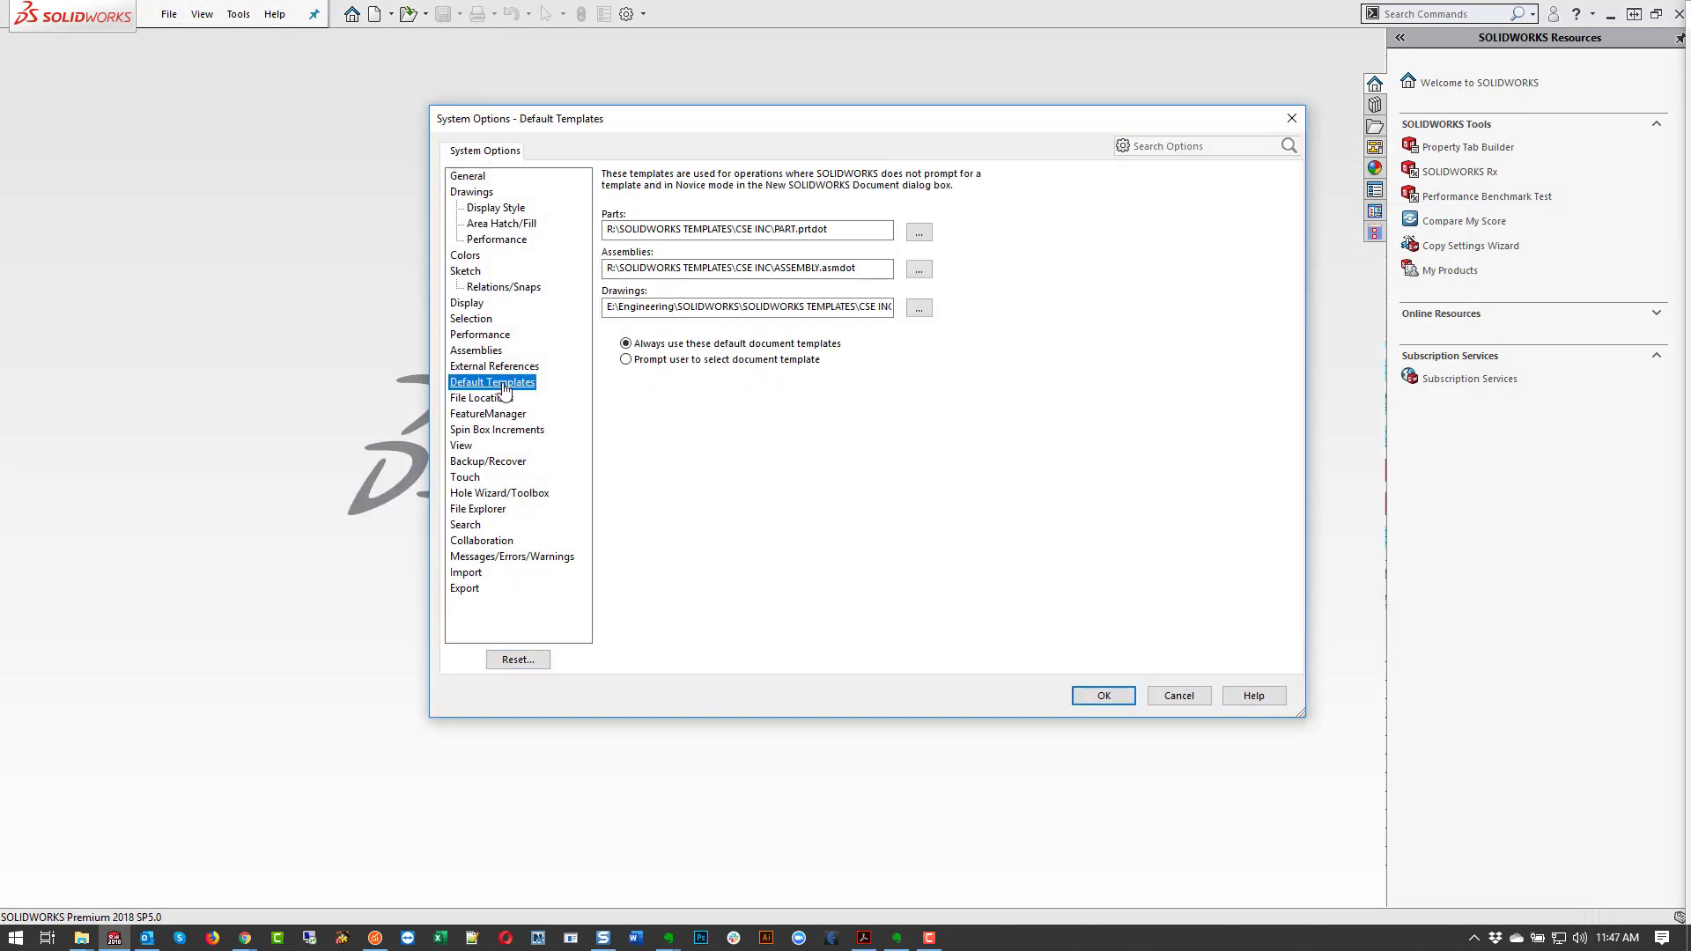
pyautogui.click(860, 234)
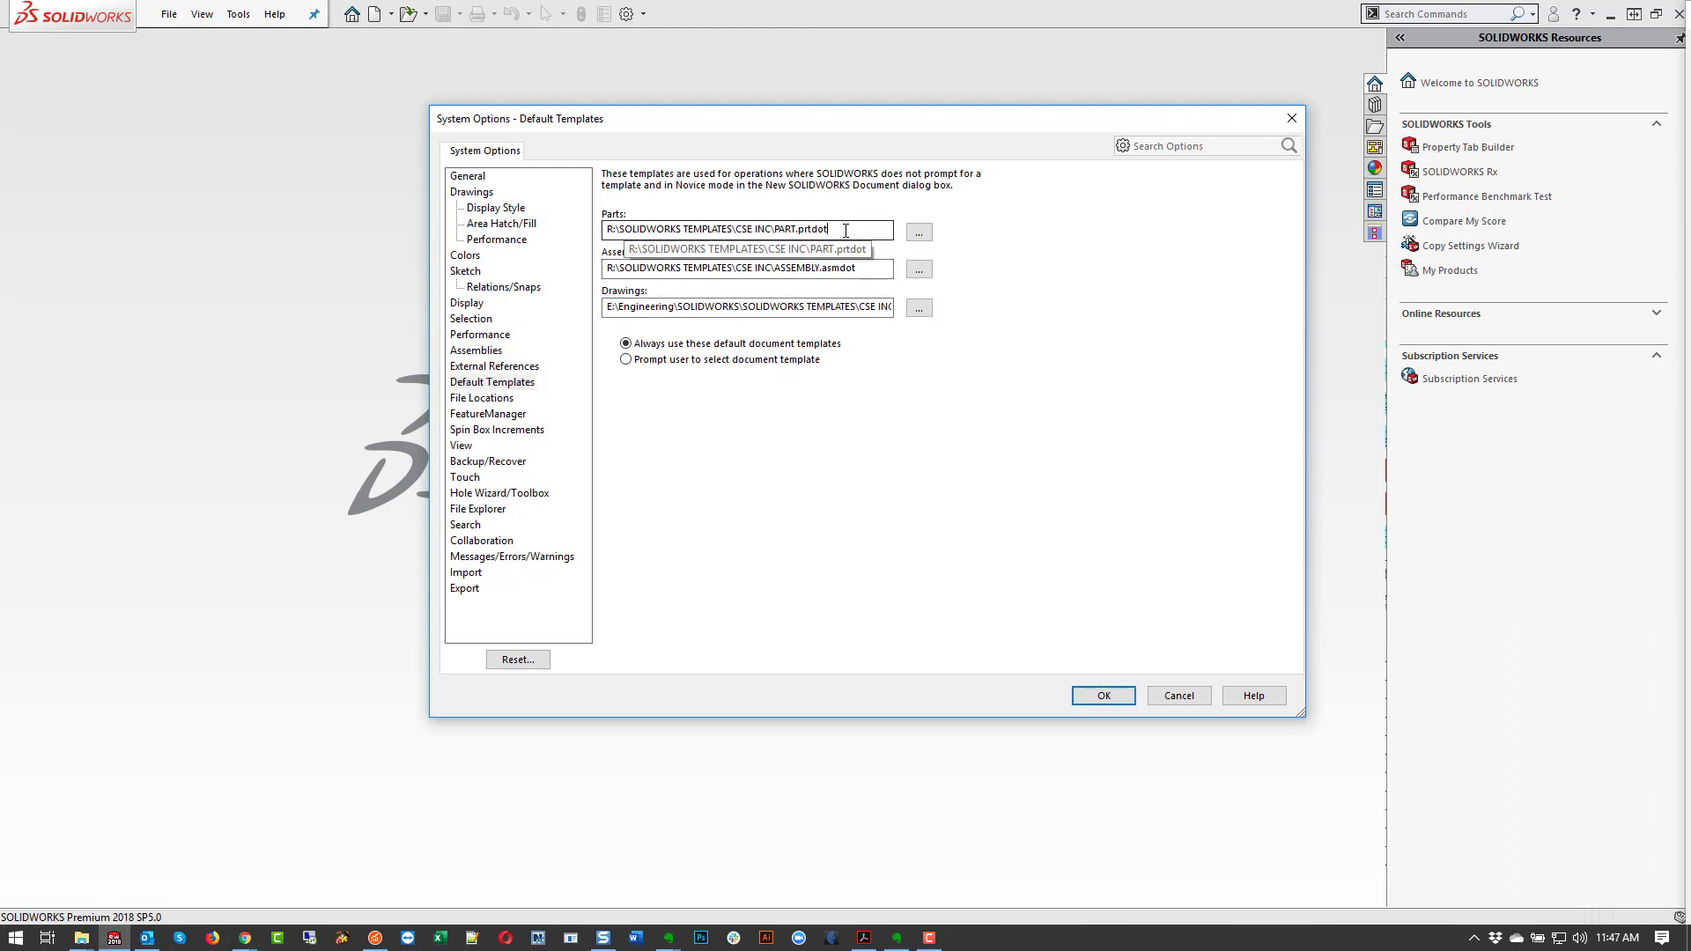
pyautogui.moveTo(850, 308); pyautogui.dragTo(931, 309)
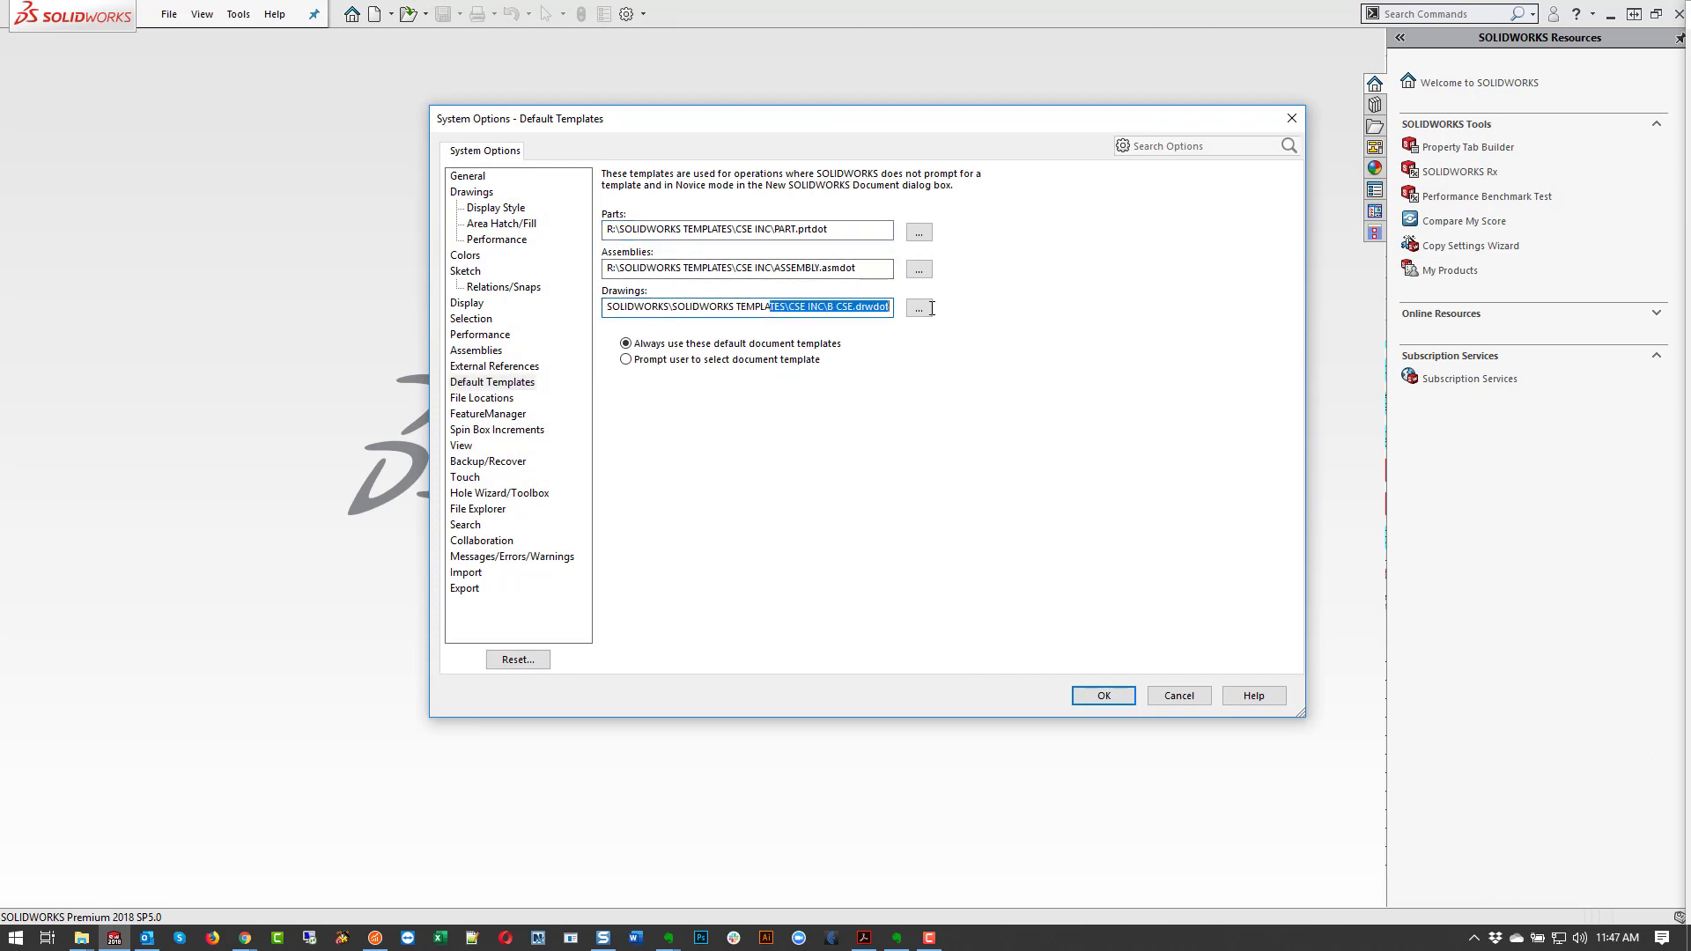
pyautogui.click(837, 309)
pyautogui.click(627, 361)
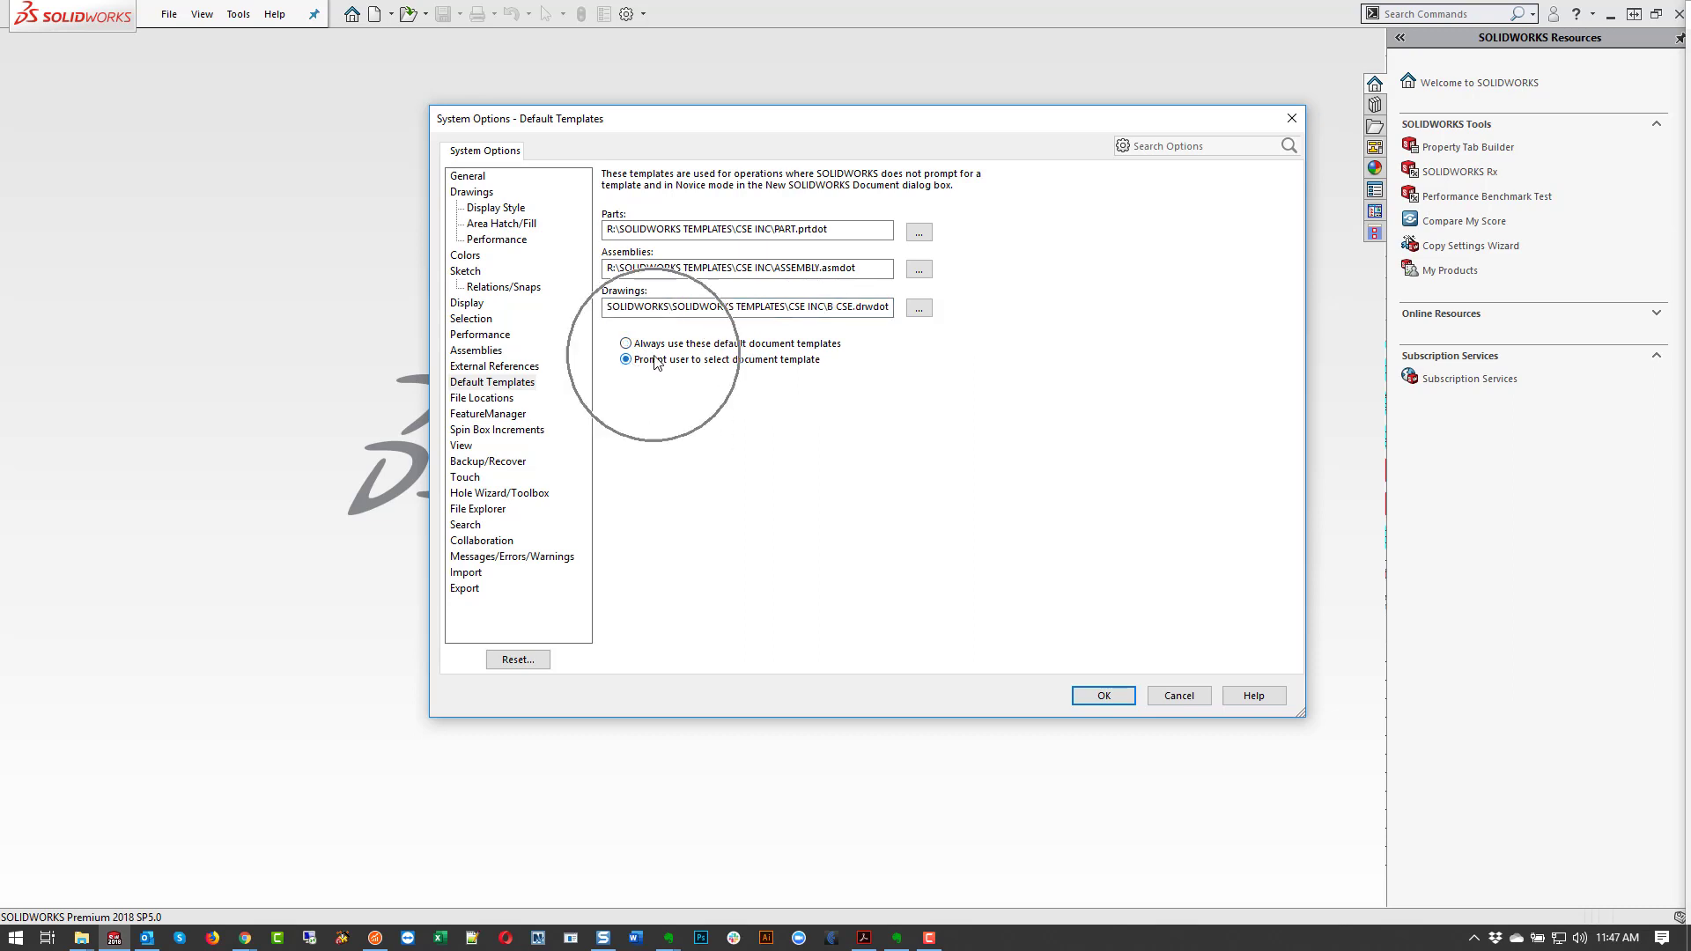
pyautogui.click(1105, 697)
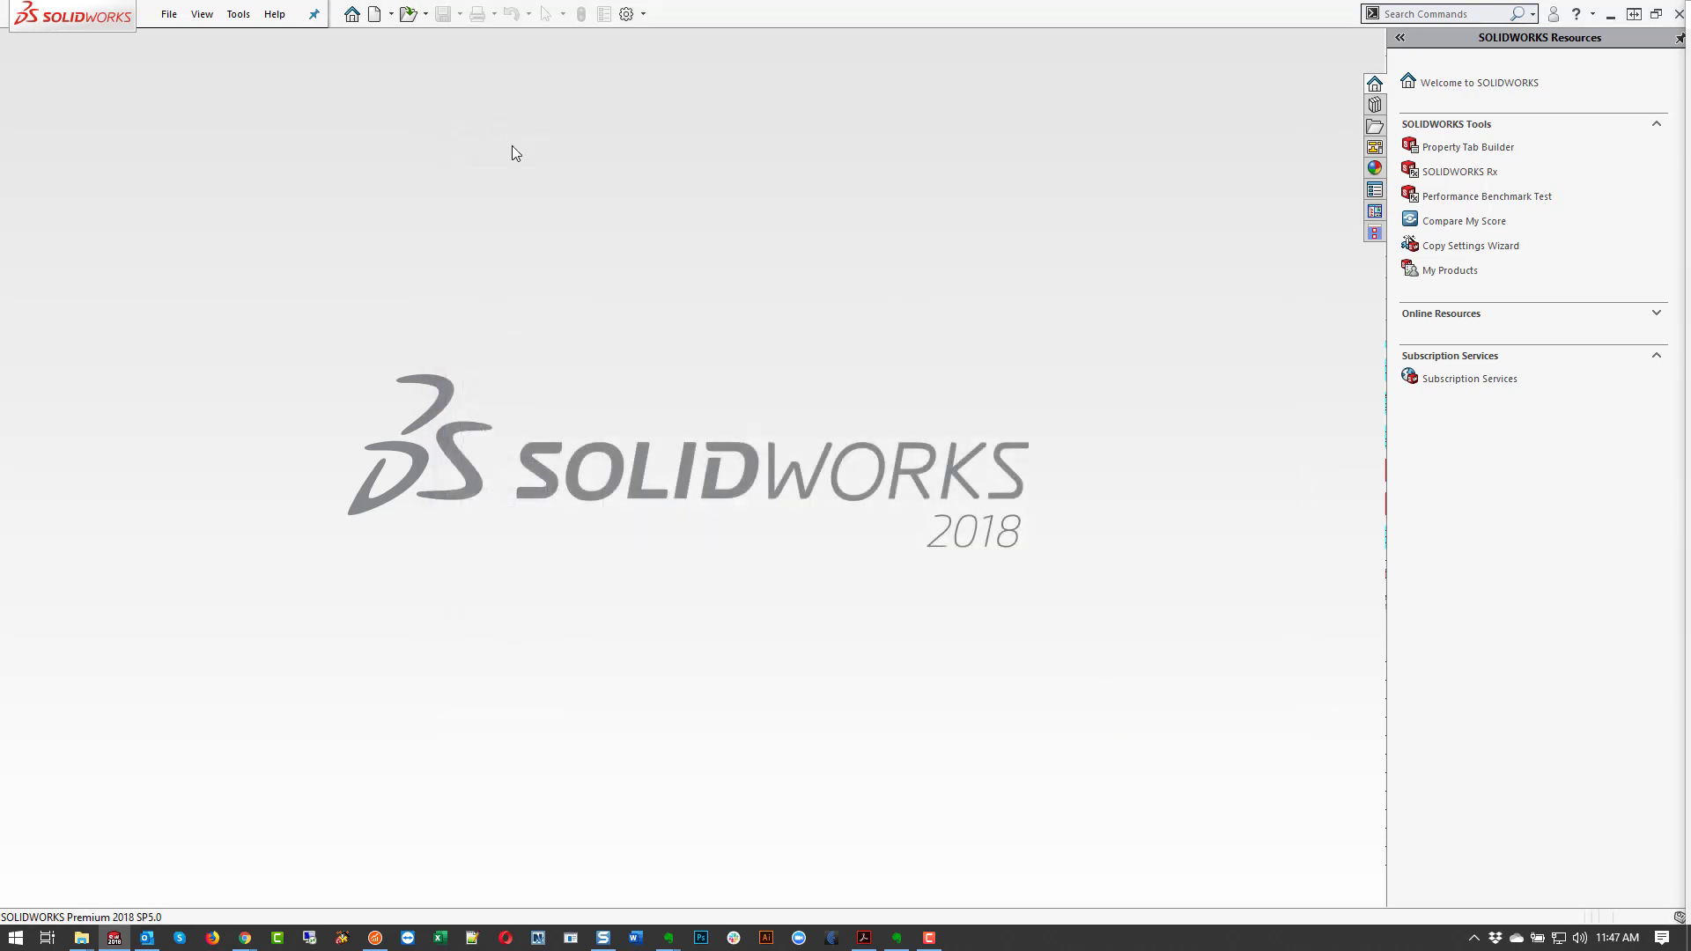
# Step: Compare the drawing templates in the CSE INC set and create a new drawing from CSE 2018 - TEMP
pyautogui.click(169, 15)
pyautogui.click(189, 41)
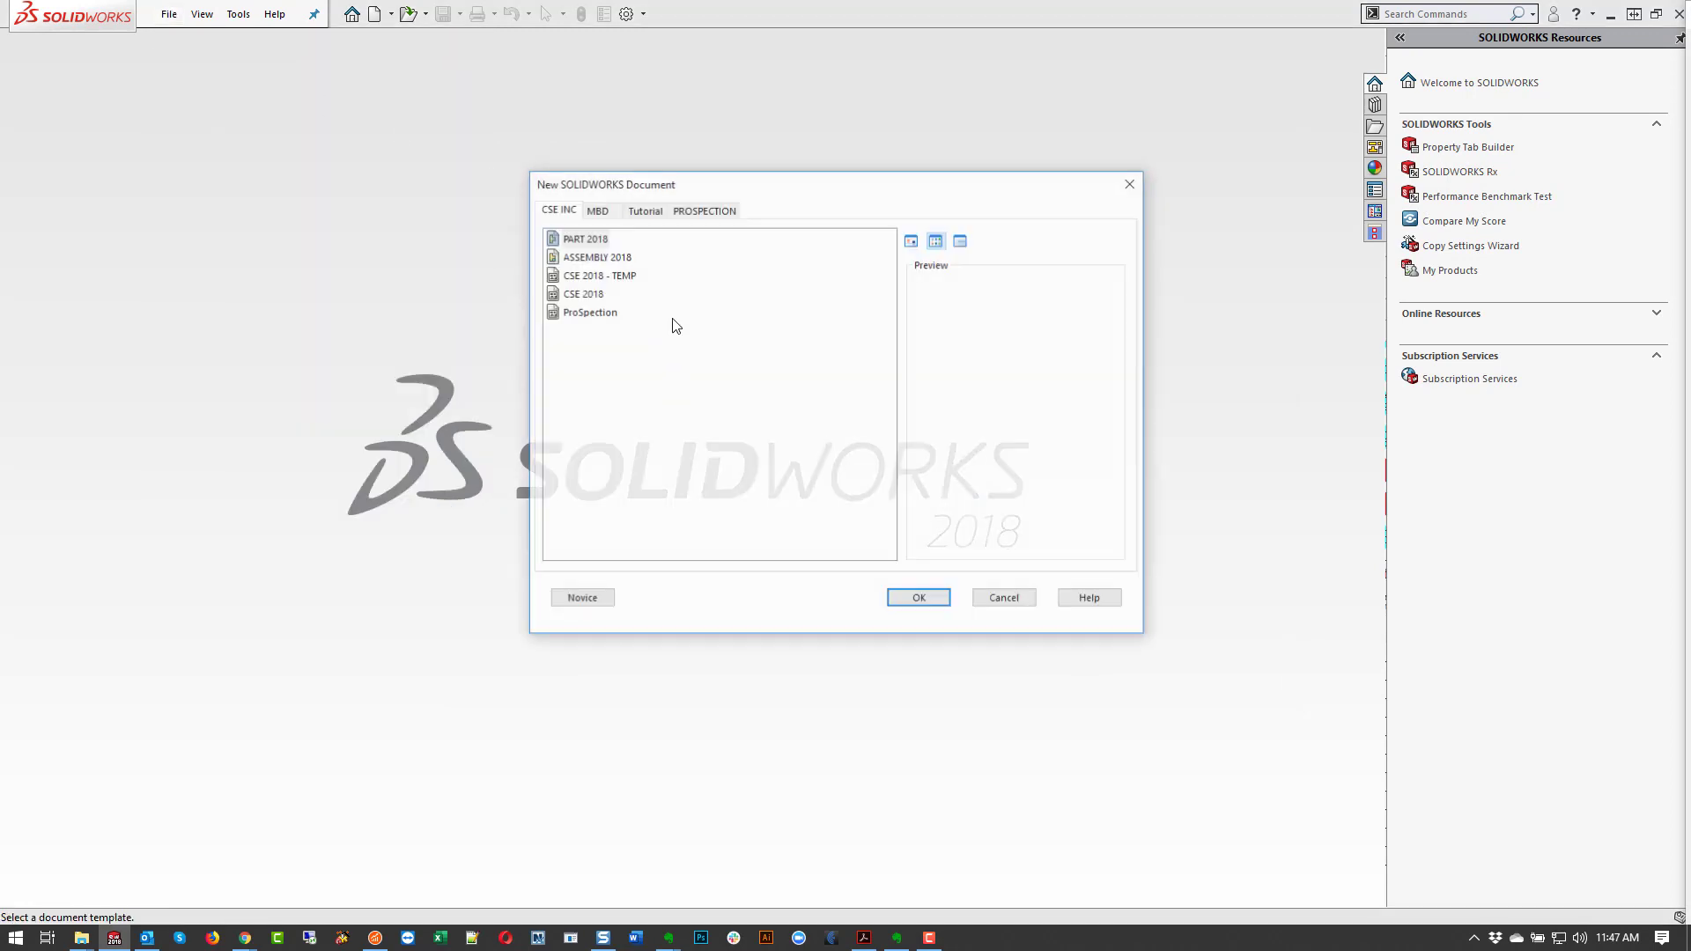
pyautogui.click(593, 294)
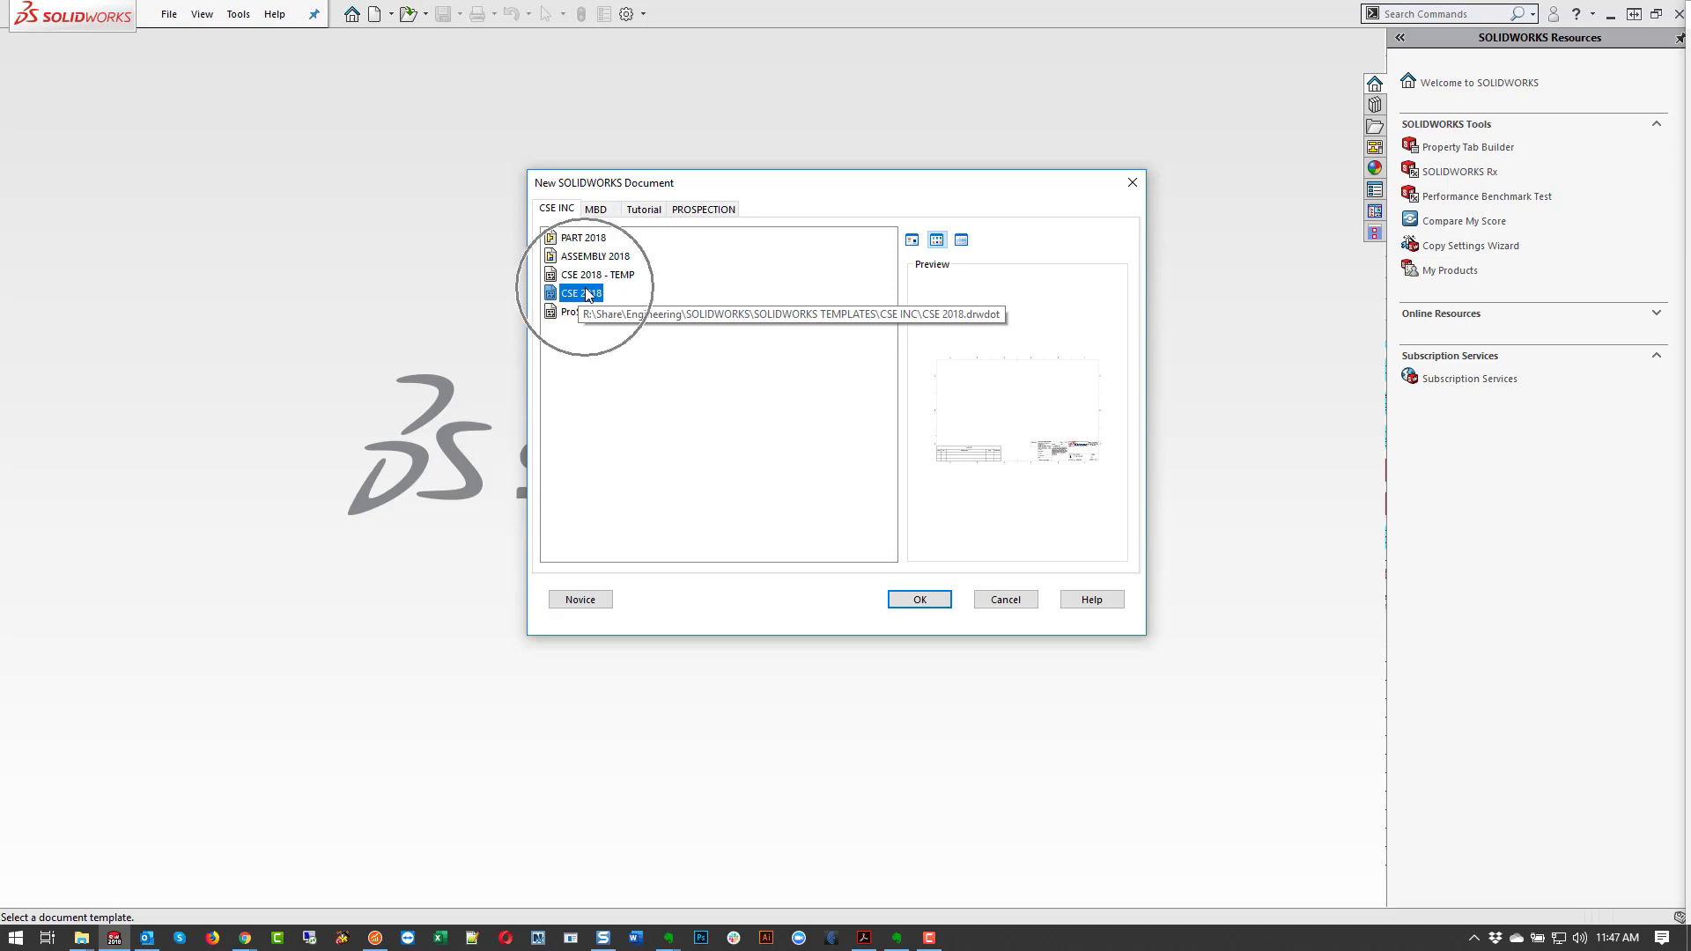
pyautogui.click(594, 279)
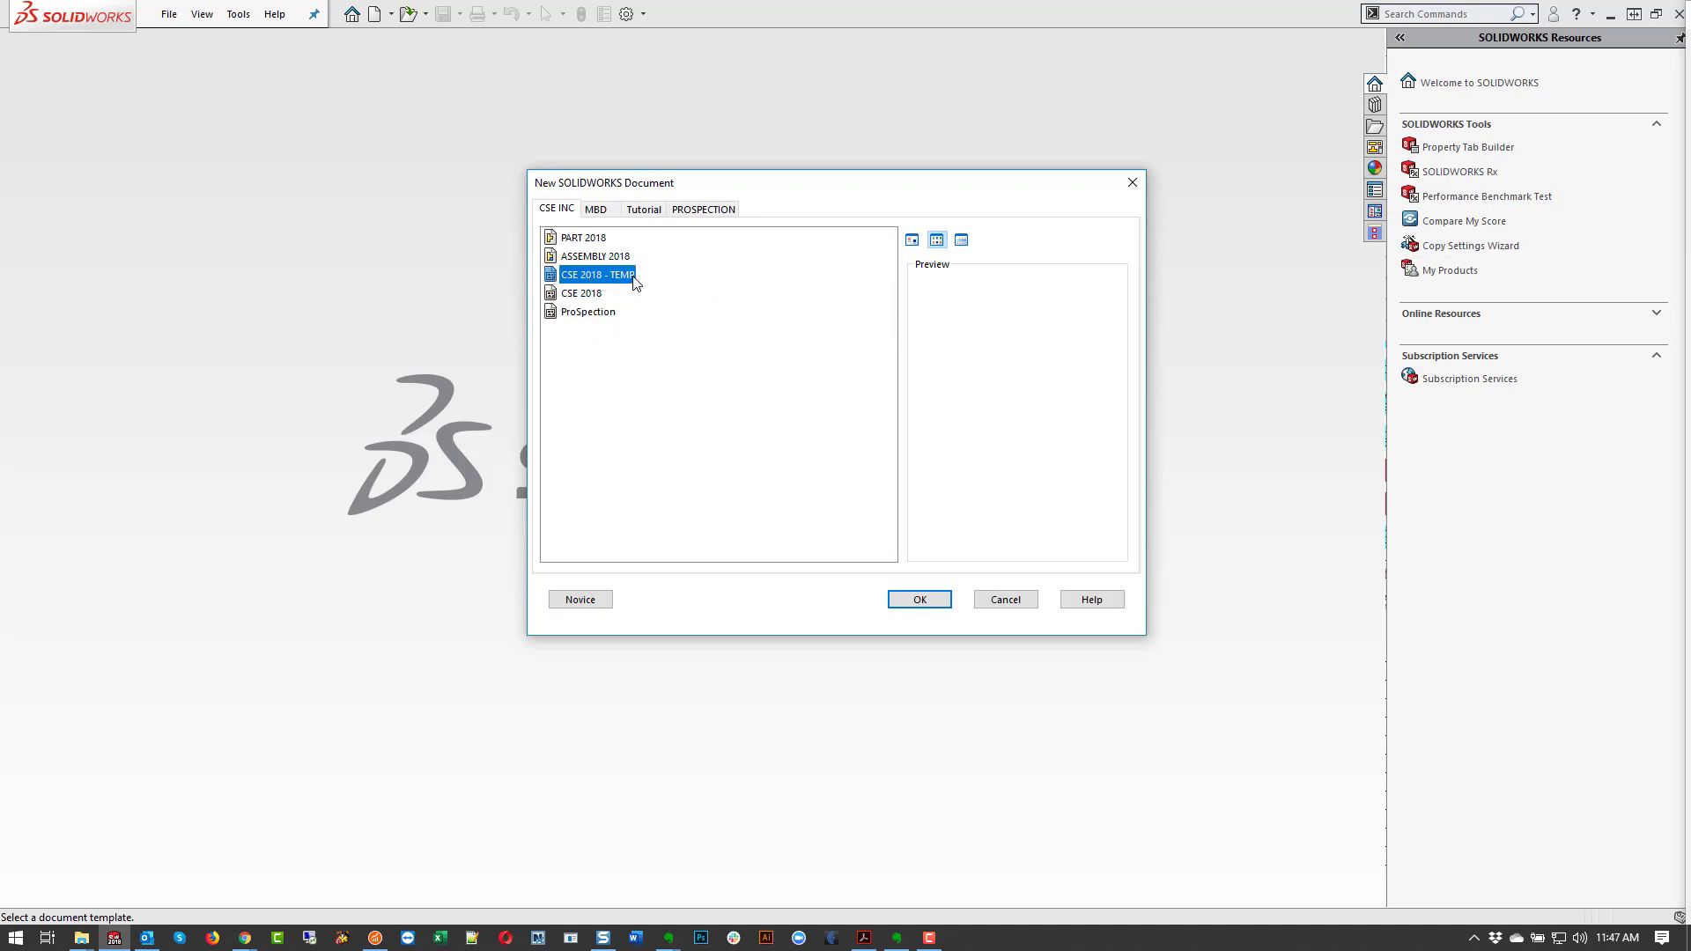
pyautogui.click(585, 297)
pyautogui.click(584, 310)
pyautogui.click(578, 279)
pyautogui.doubleClick(590, 275)
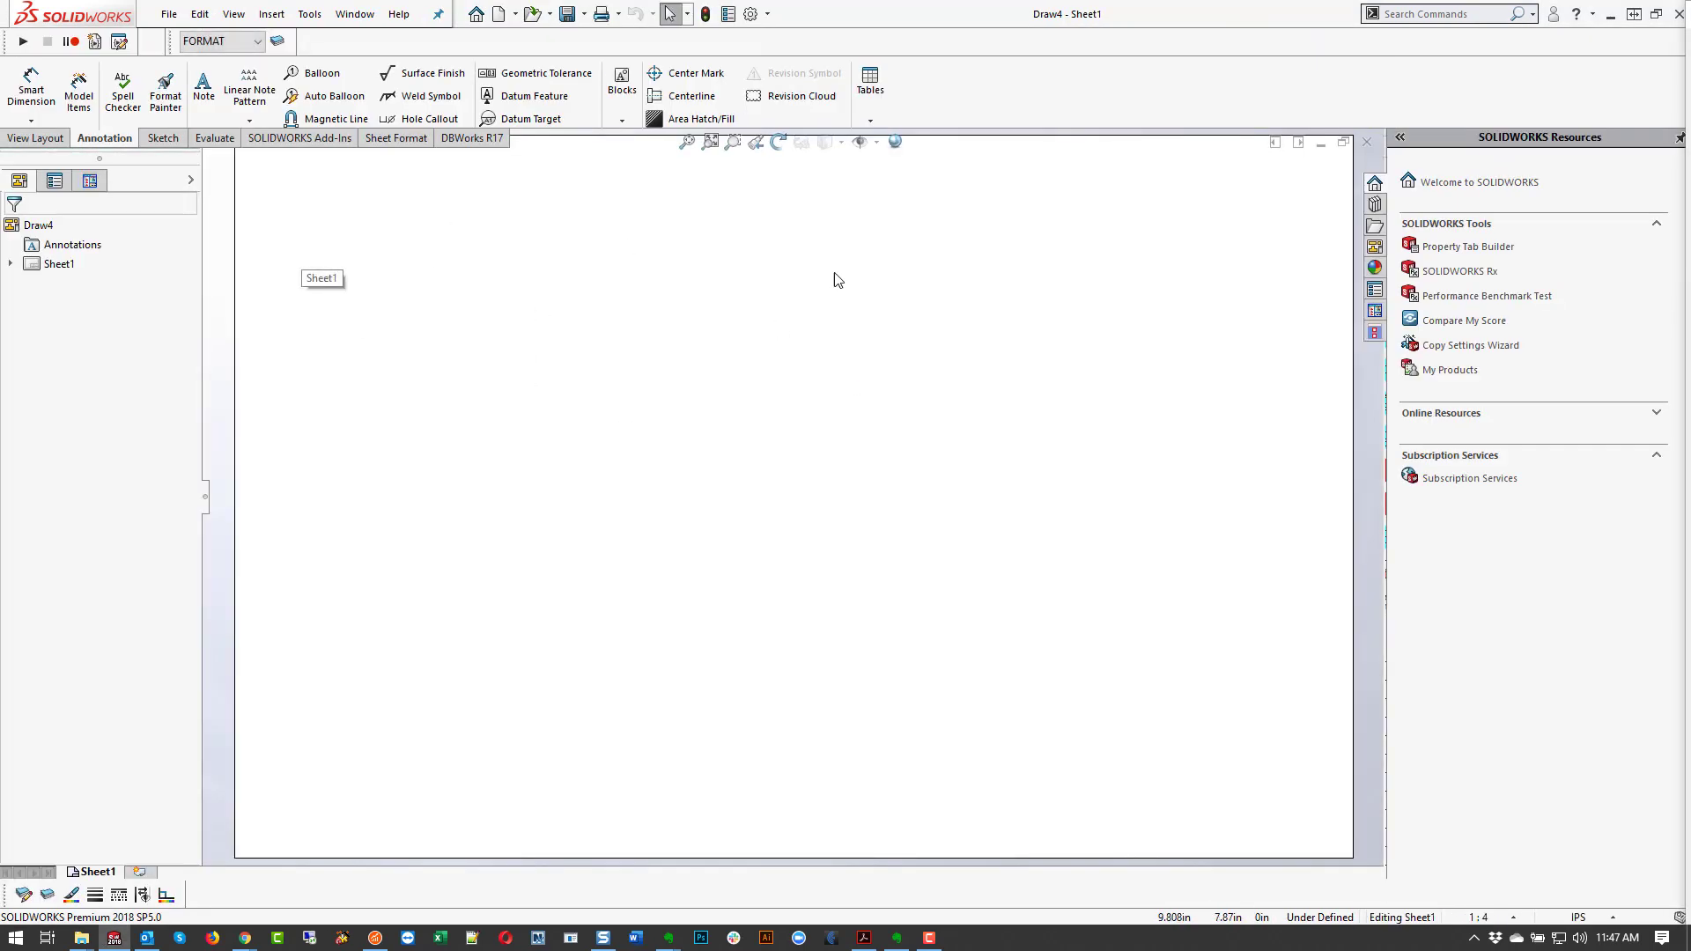
# Step: Apply the "B-land-CSE - 2018.8 - TEMP" sheet format to Sheet1 through its sheet properties
pyautogui.rightClick(760, 343)
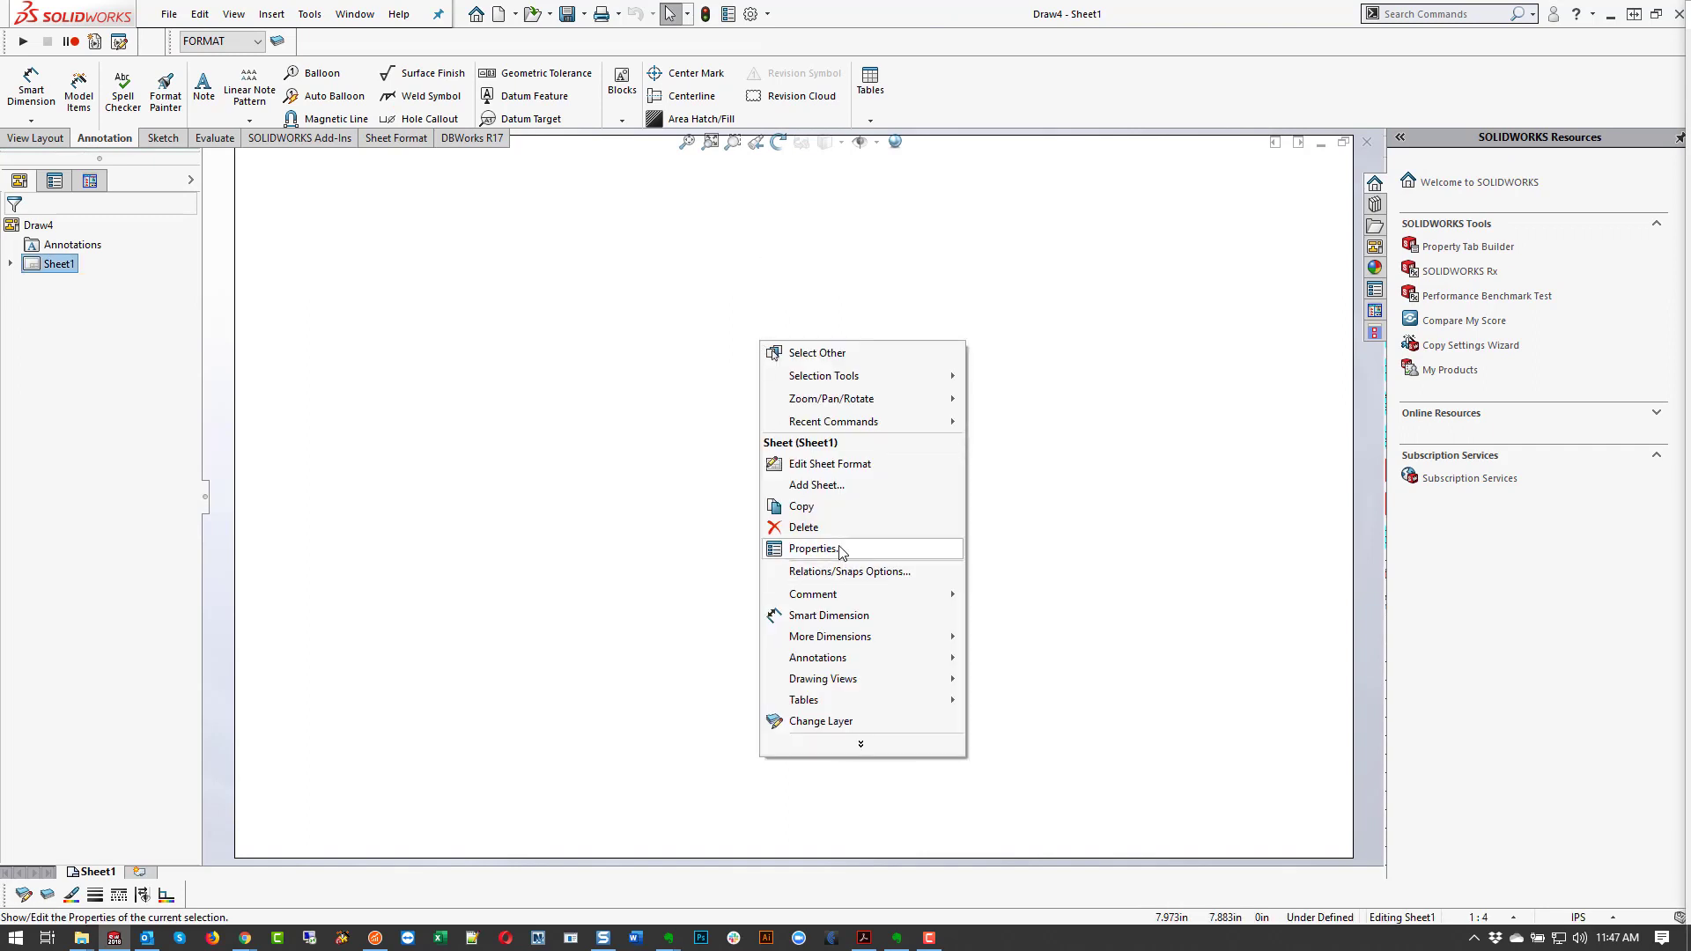
pyautogui.click(812, 548)
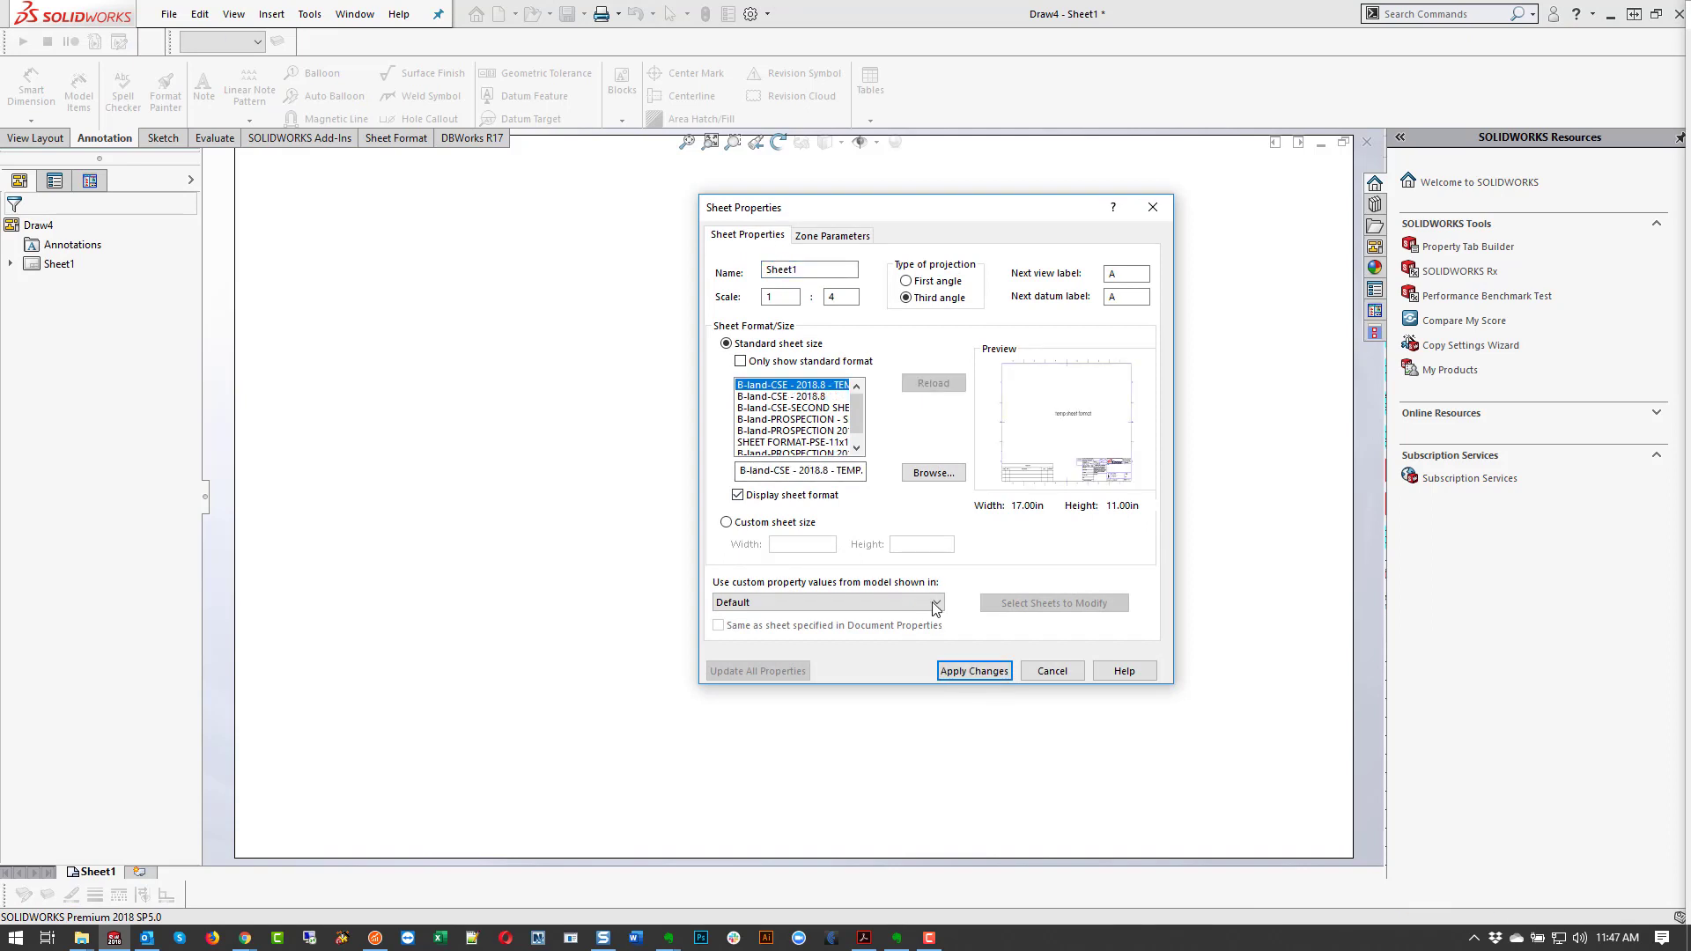
pyautogui.click(974, 670)
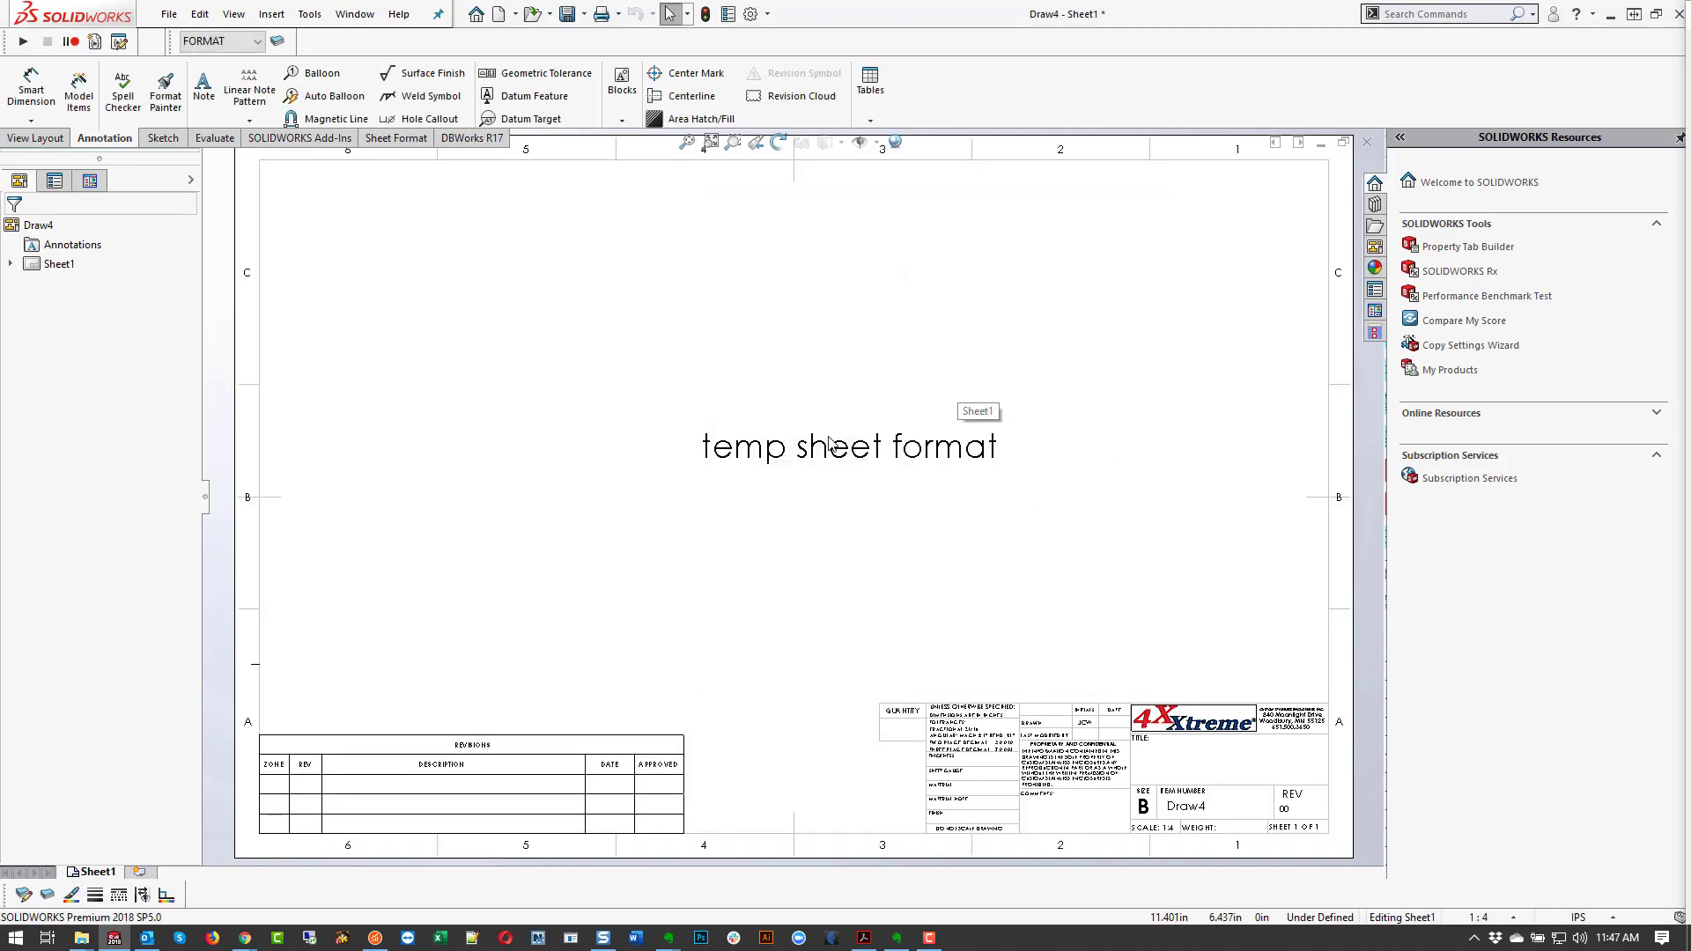
# Step: Change the sheet format of Sheet1 to "B-land-CSE - 2018.8" in its sheet properties
pyautogui.rightClick(557, 333)
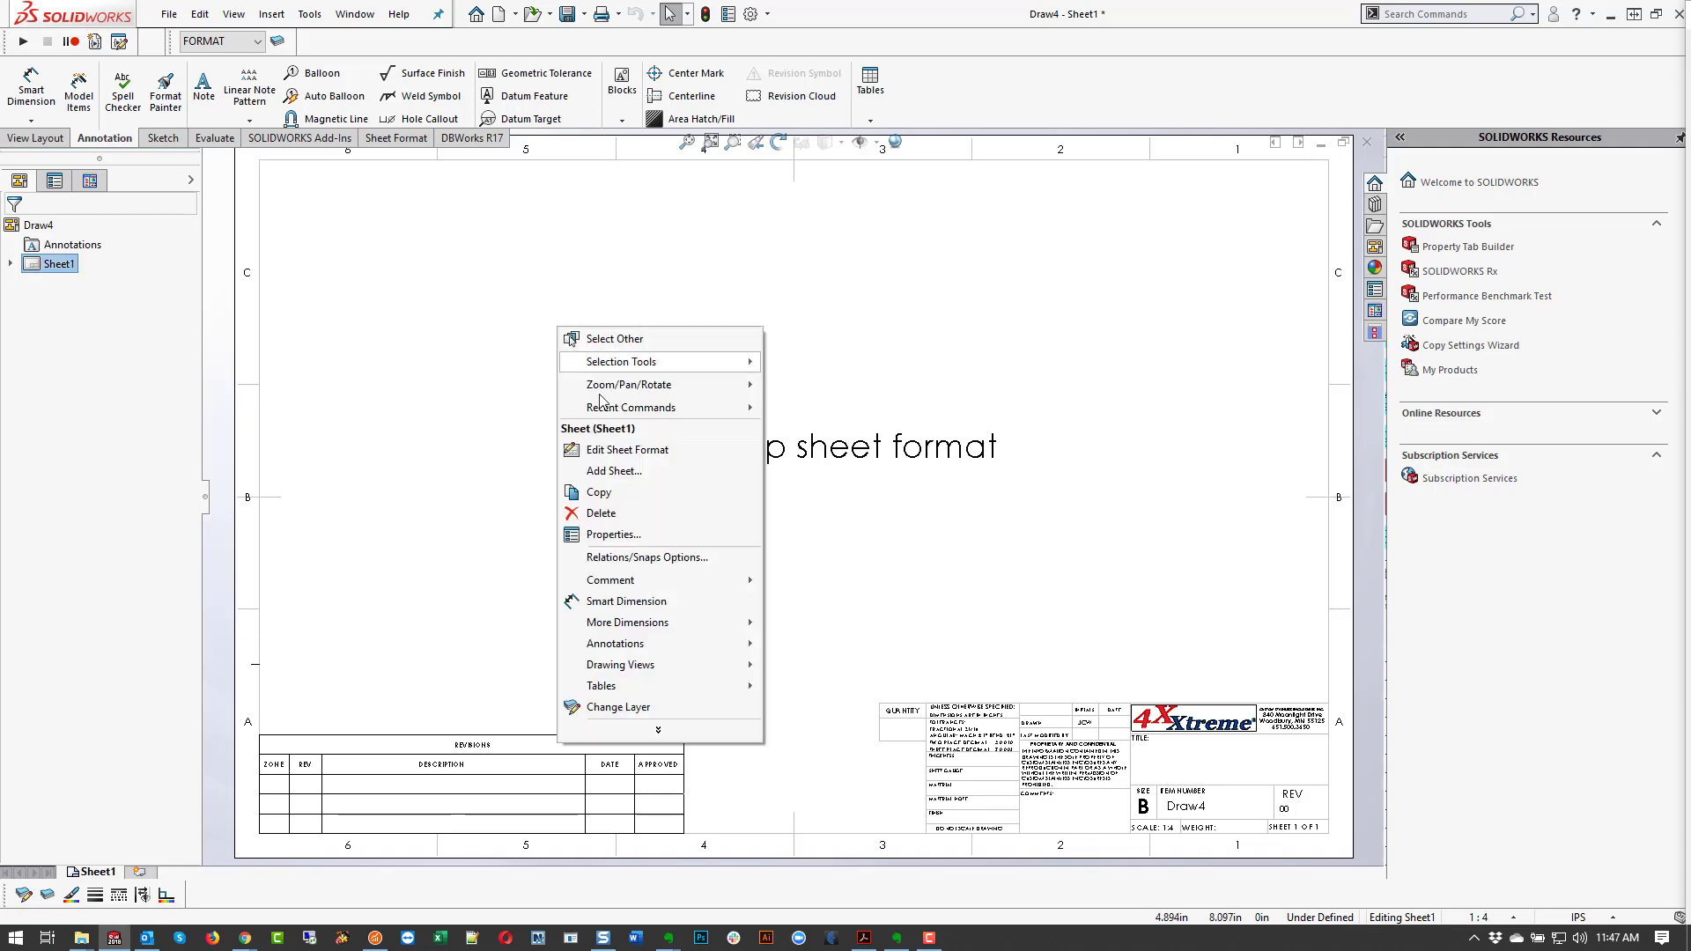
pyautogui.click(634, 540)
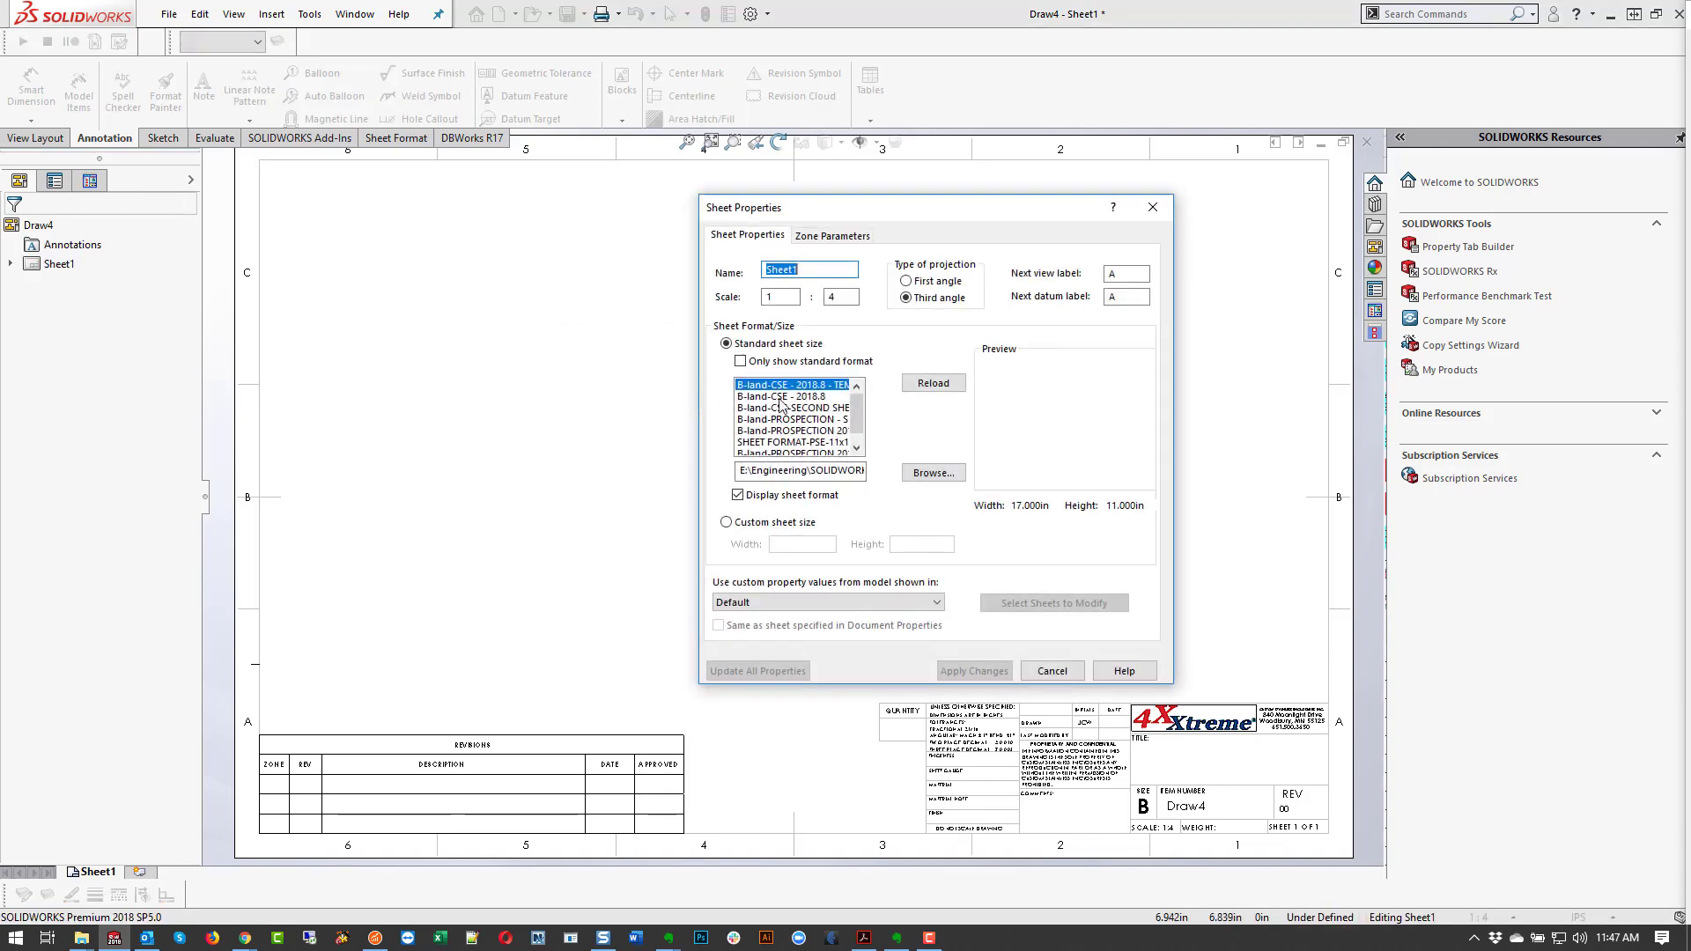
pyautogui.click(782, 397)
pyautogui.click(972, 671)
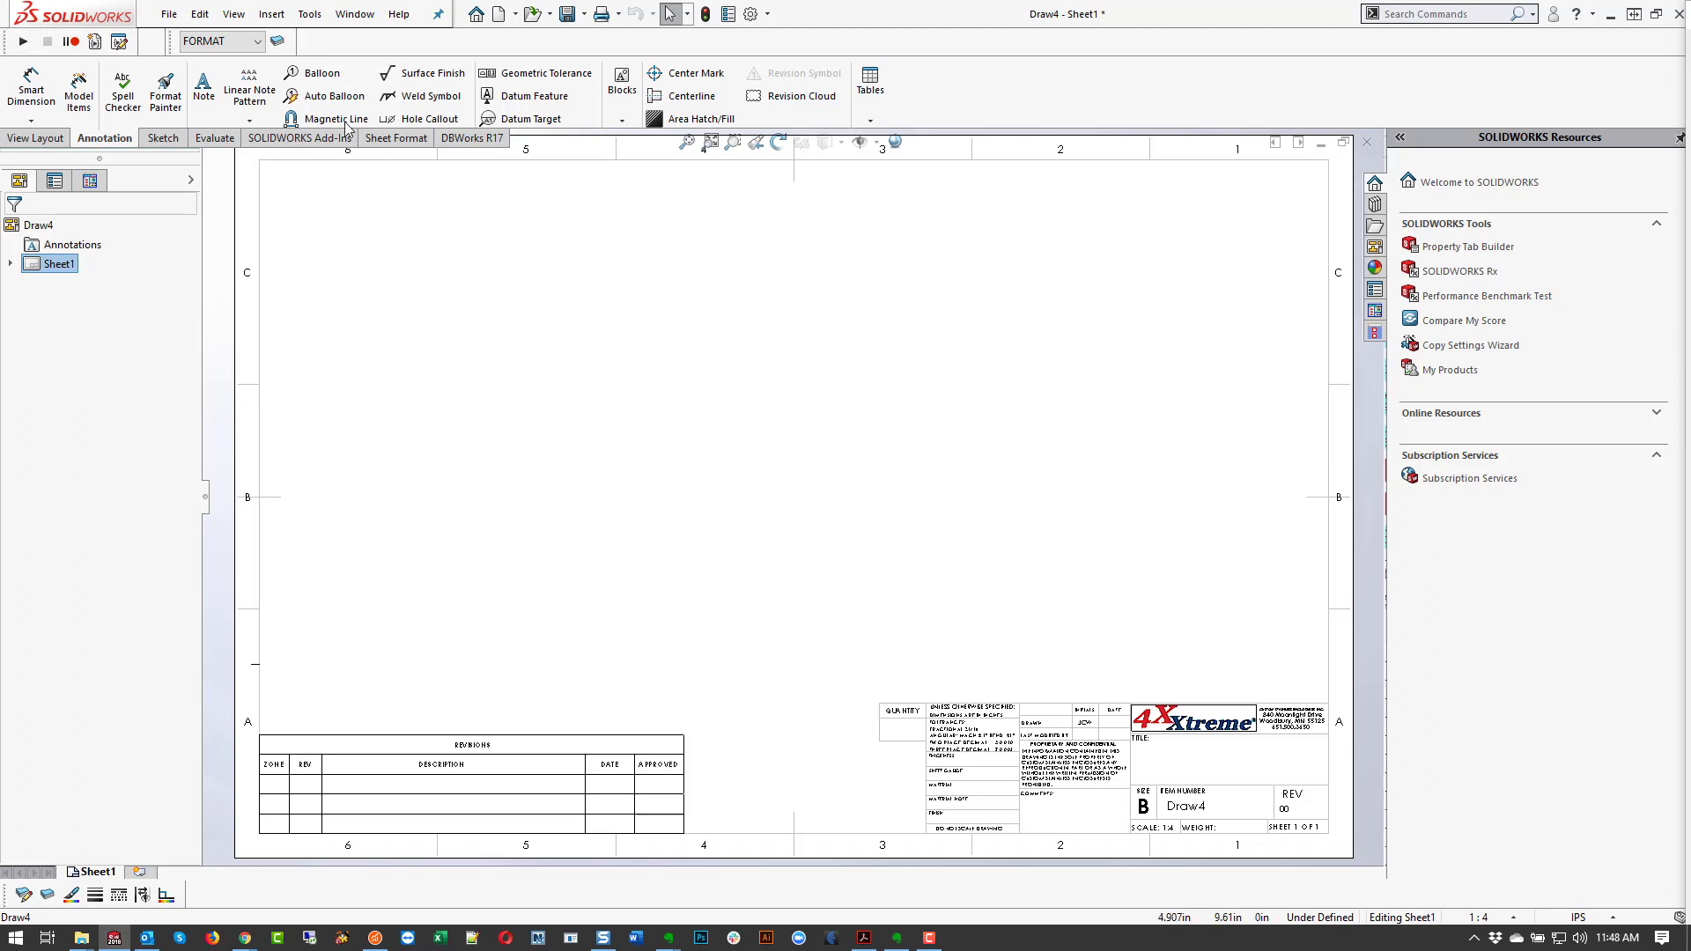
# Step: Save the drawing as a Drawing Template over "CSE 2018 - TEMP.DRWDOT" in the CSE INC folder and close it
pyautogui.click(169, 15)
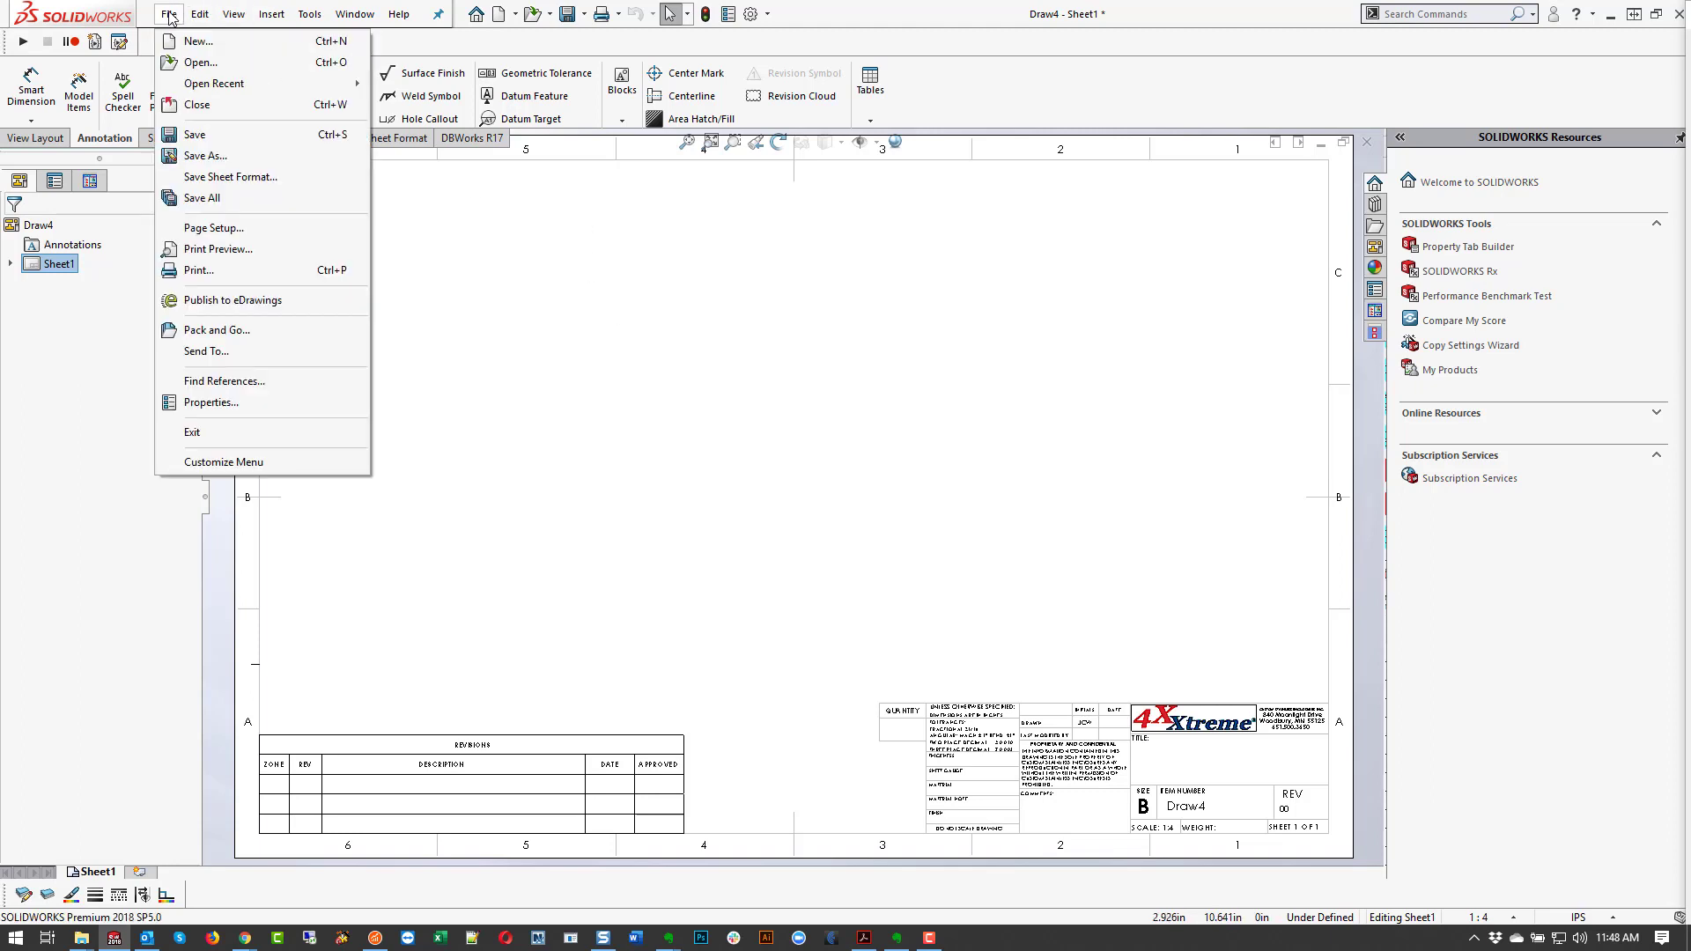
pyautogui.click(207, 156)
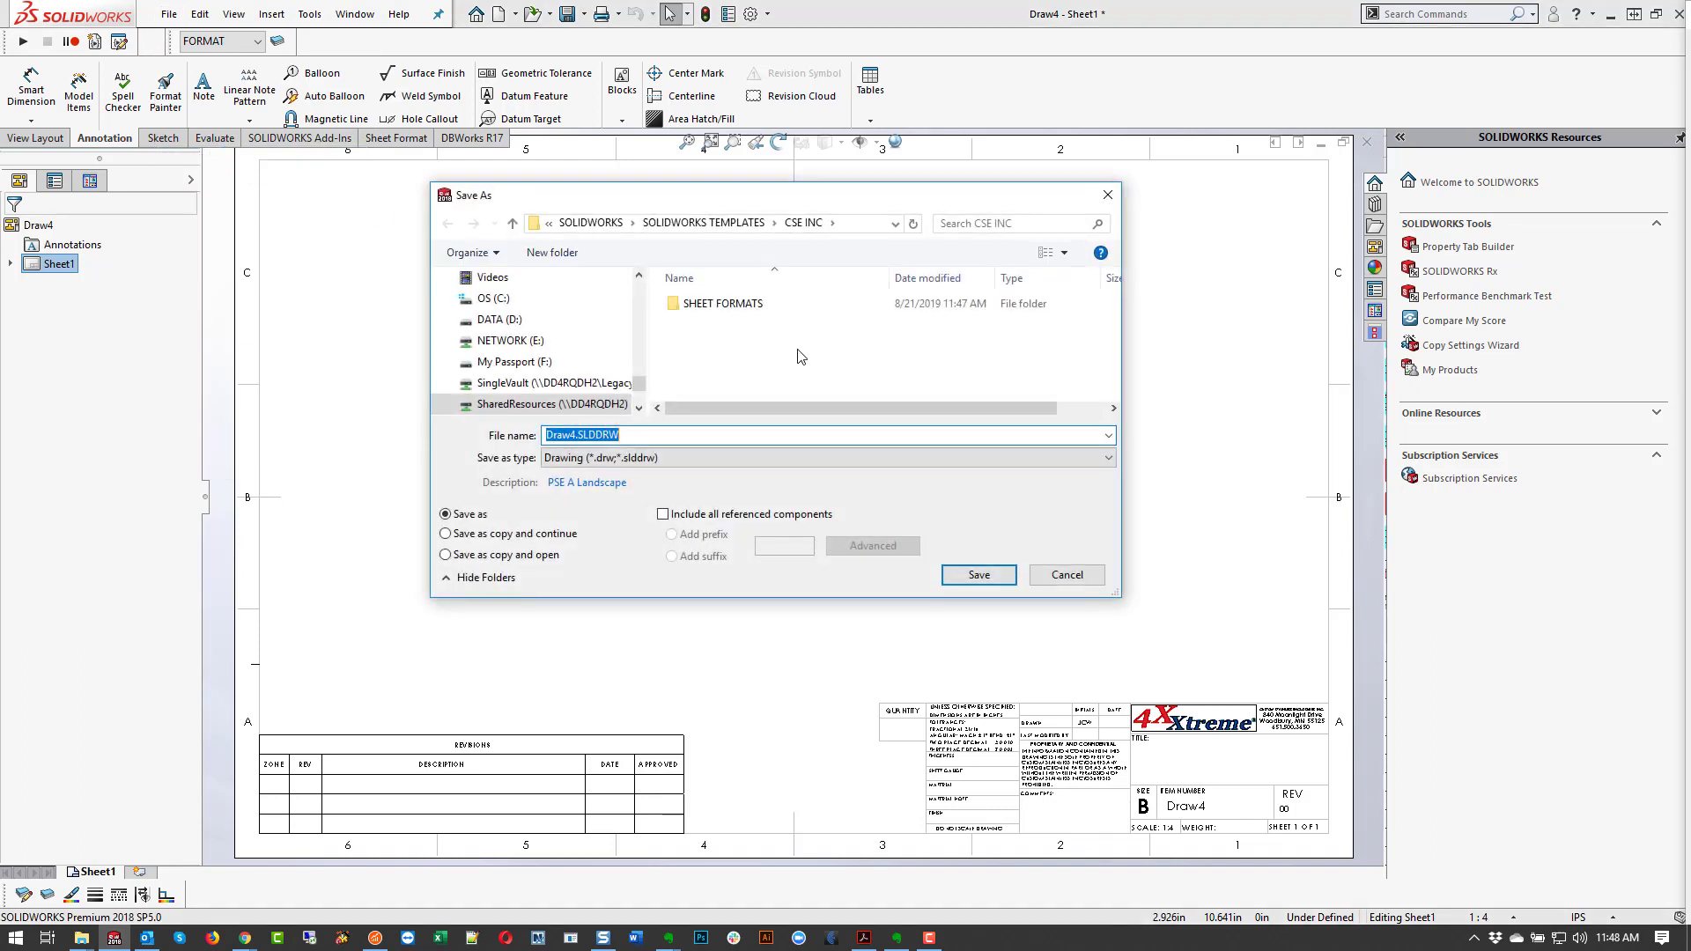
pyautogui.click(764, 460)
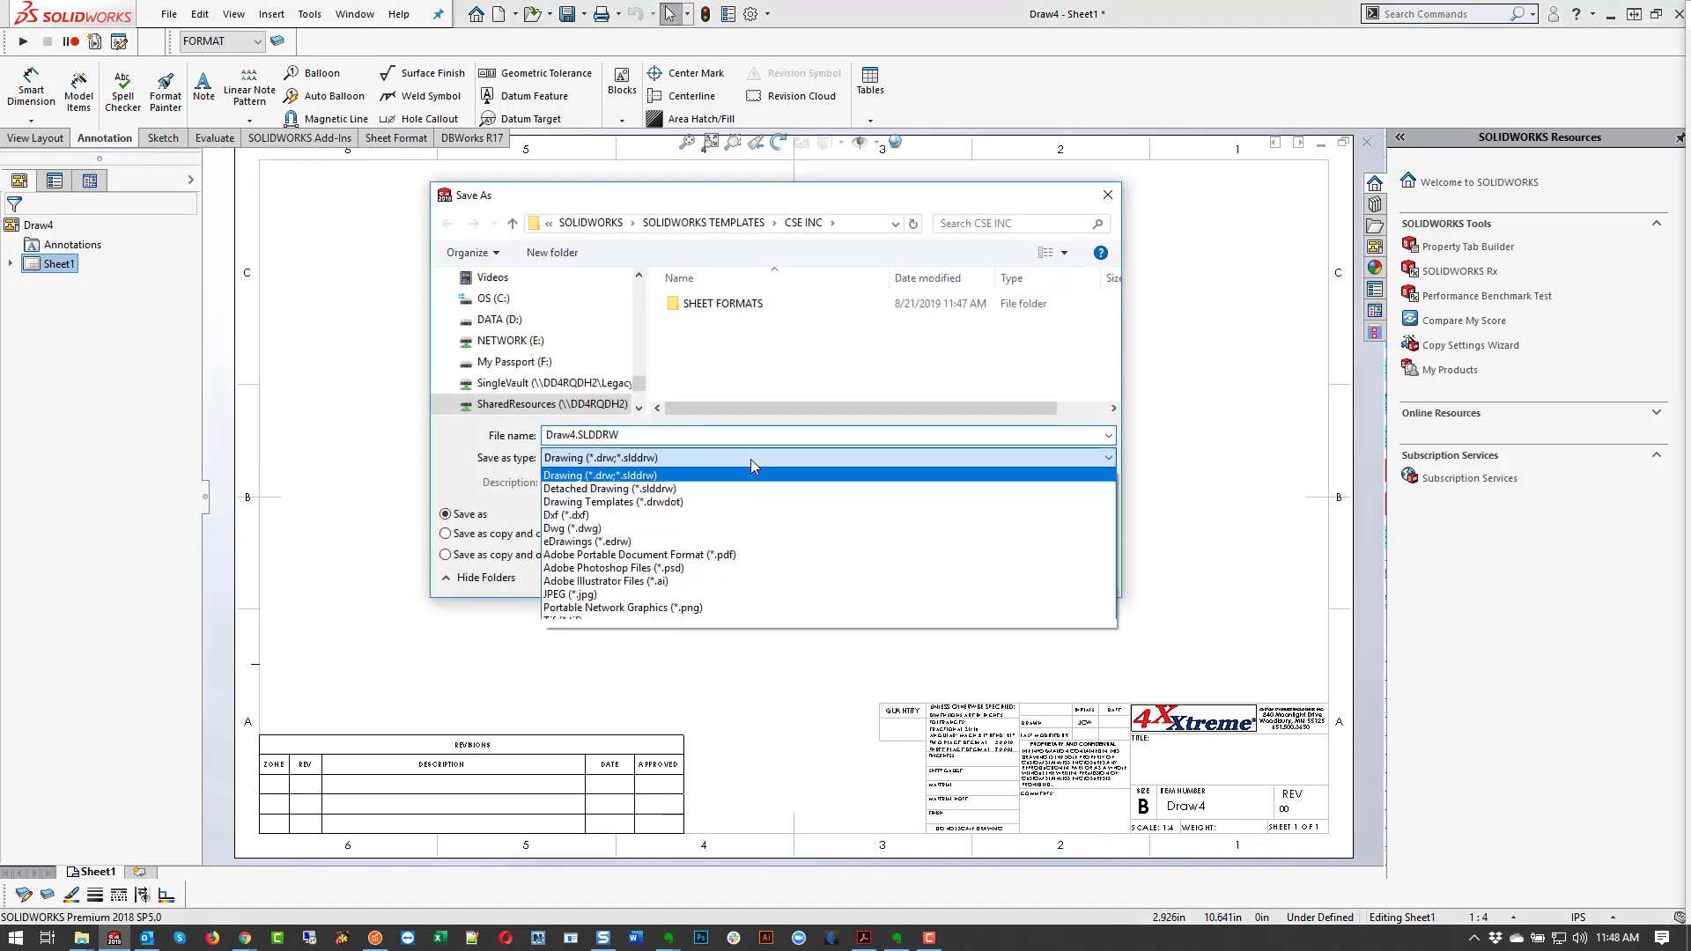
pyautogui.click(642, 511)
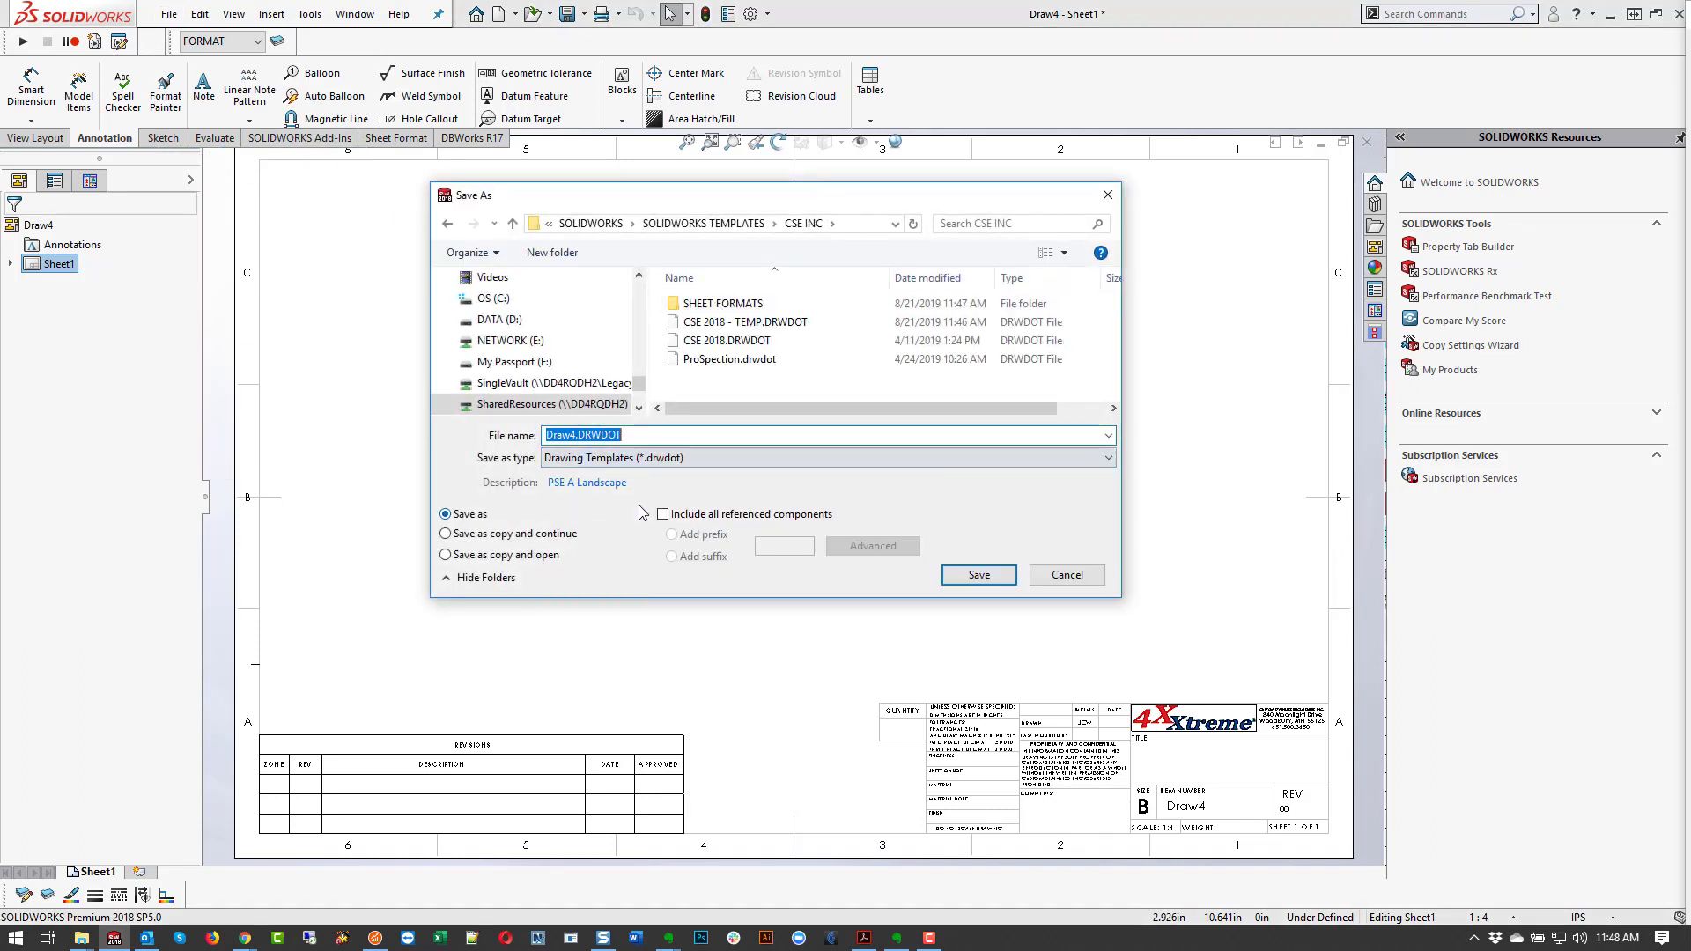
pyautogui.click(720, 323)
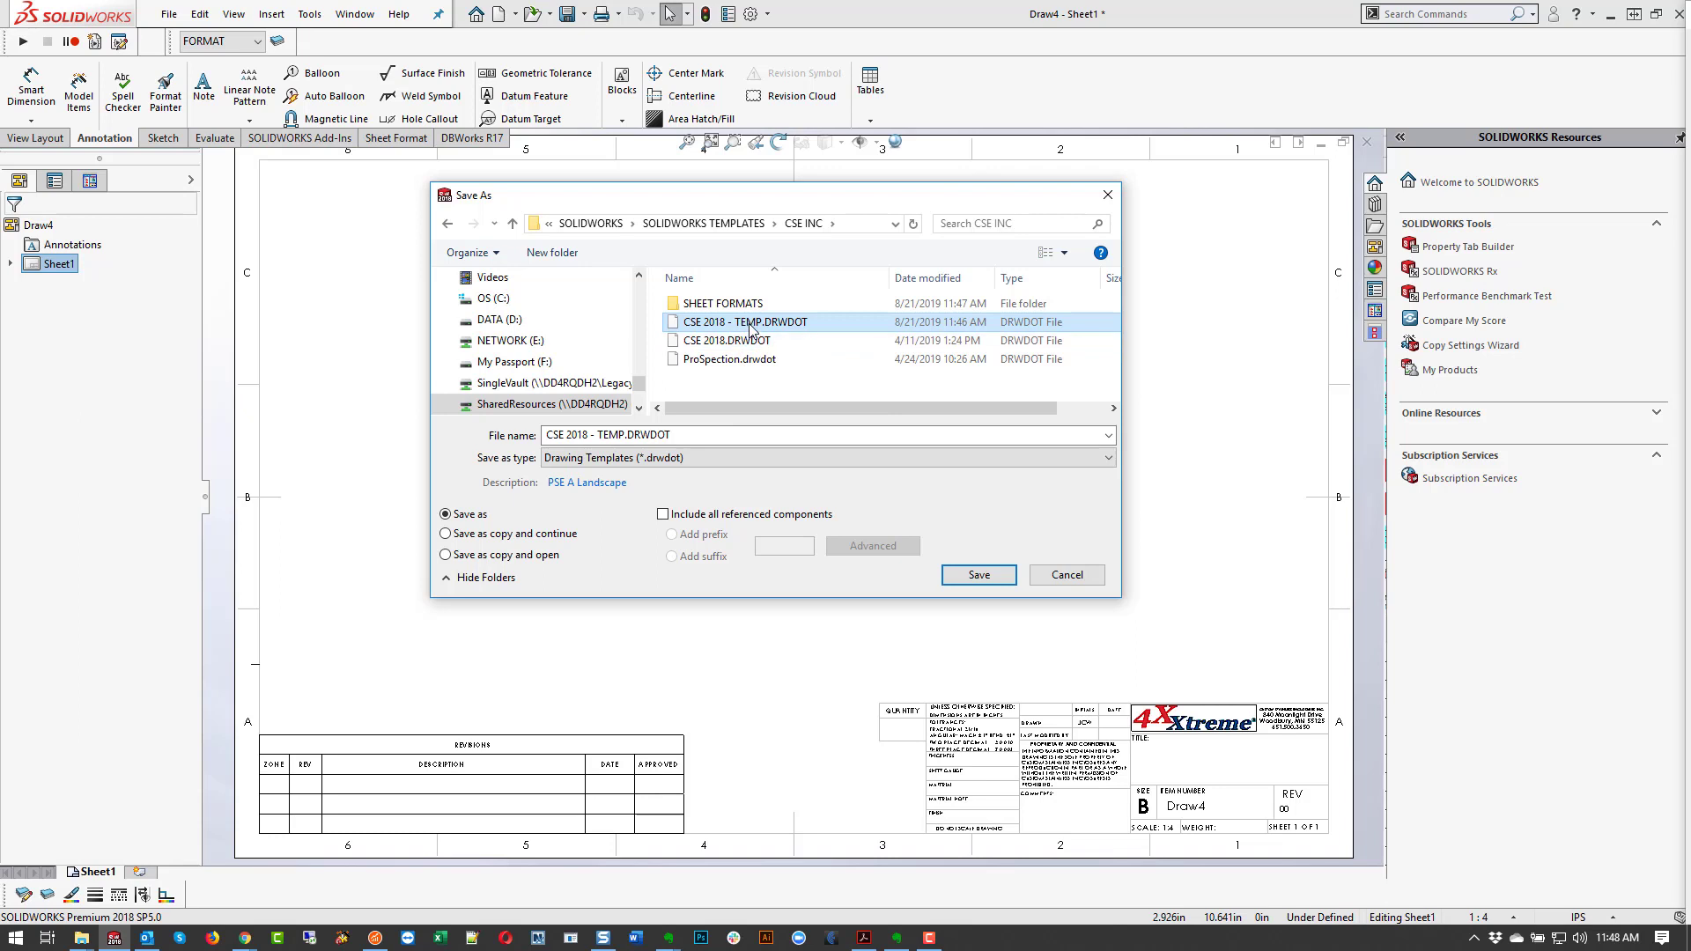
pyautogui.click(981, 574)
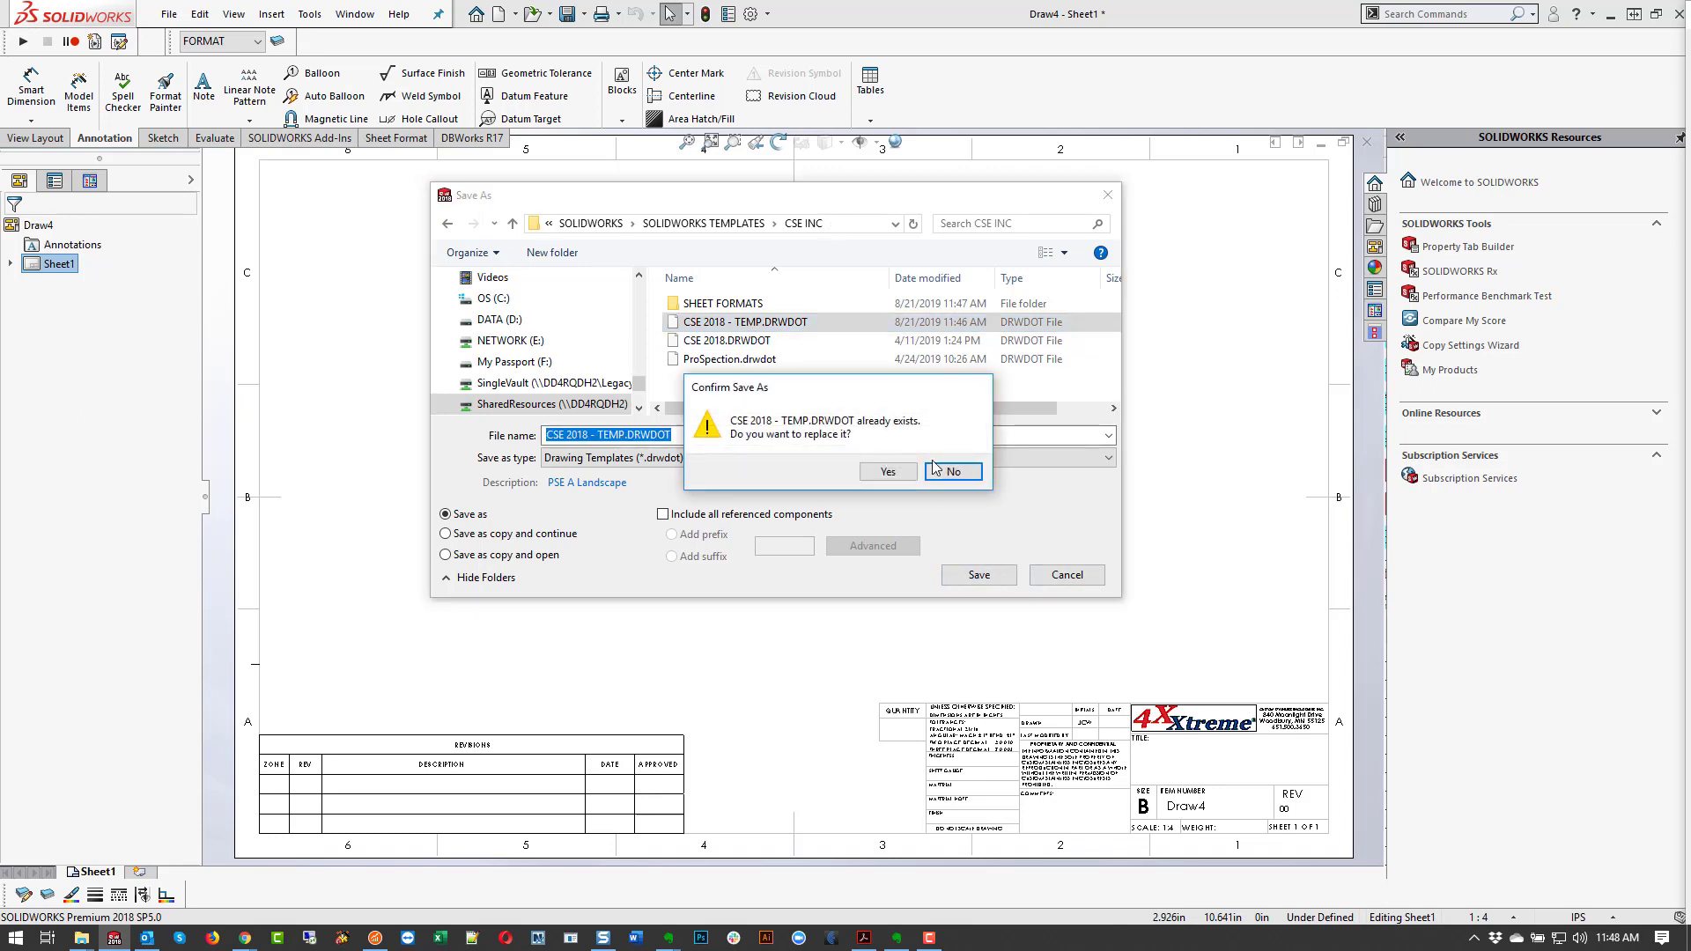
pyautogui.click(888, 473)
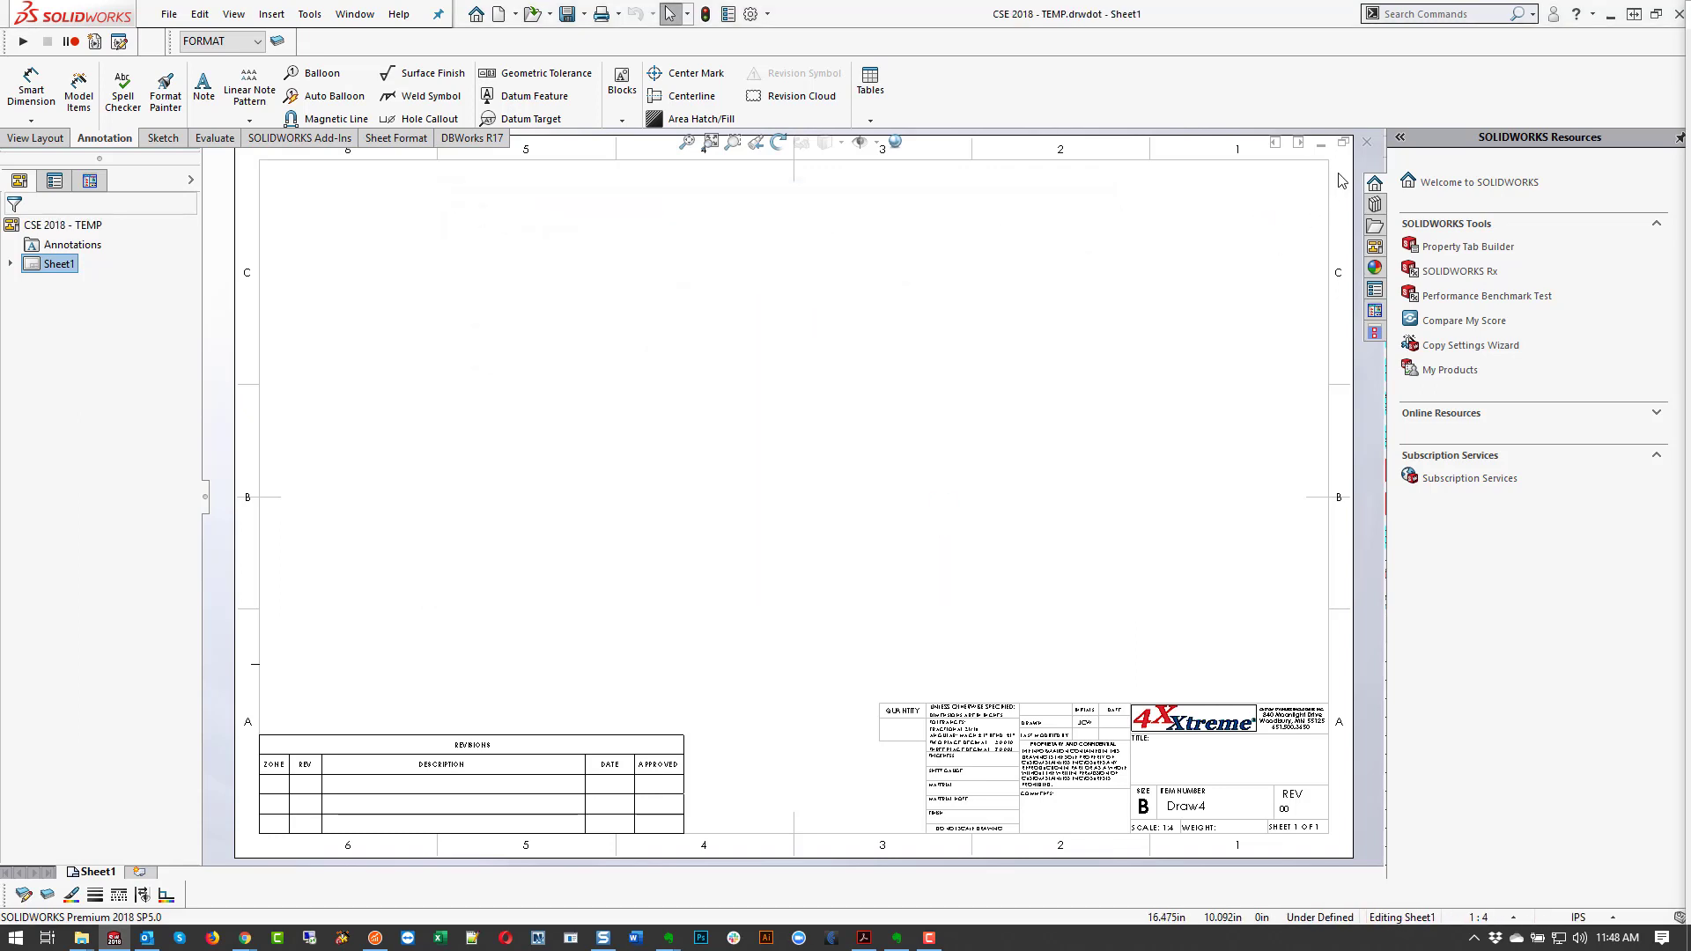
pyautogui.click(1367, 144)
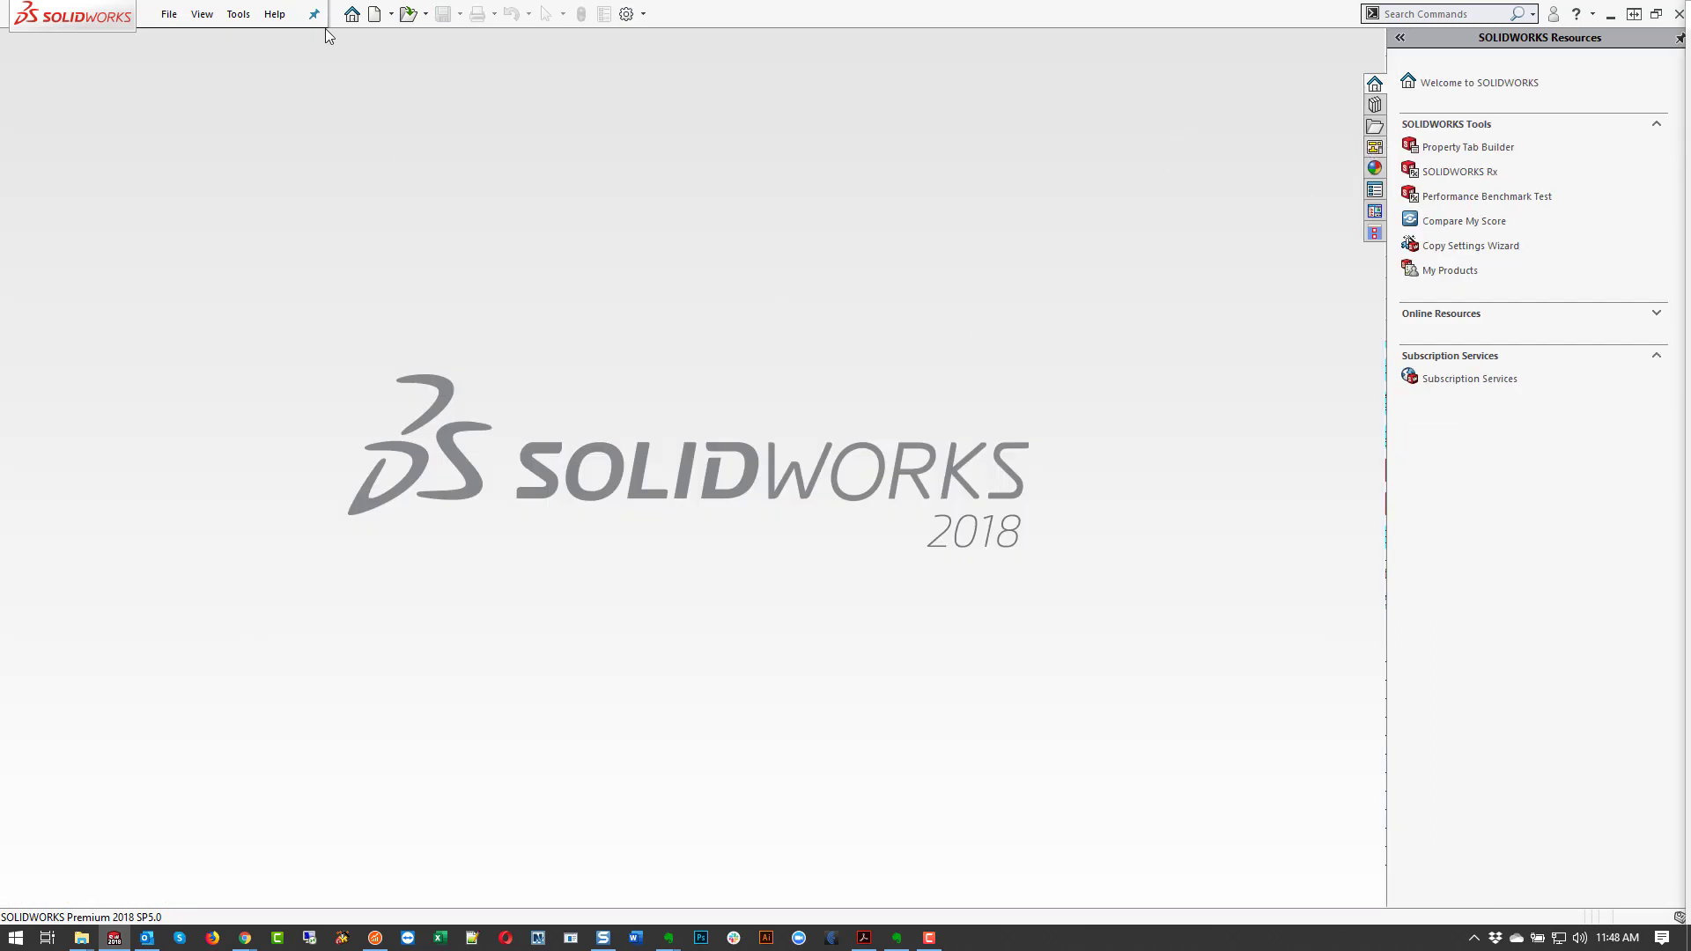
# Step: Start a new document and check the preview of the CSE 2018 - TEMP template
pyautogui.click(167, 14)
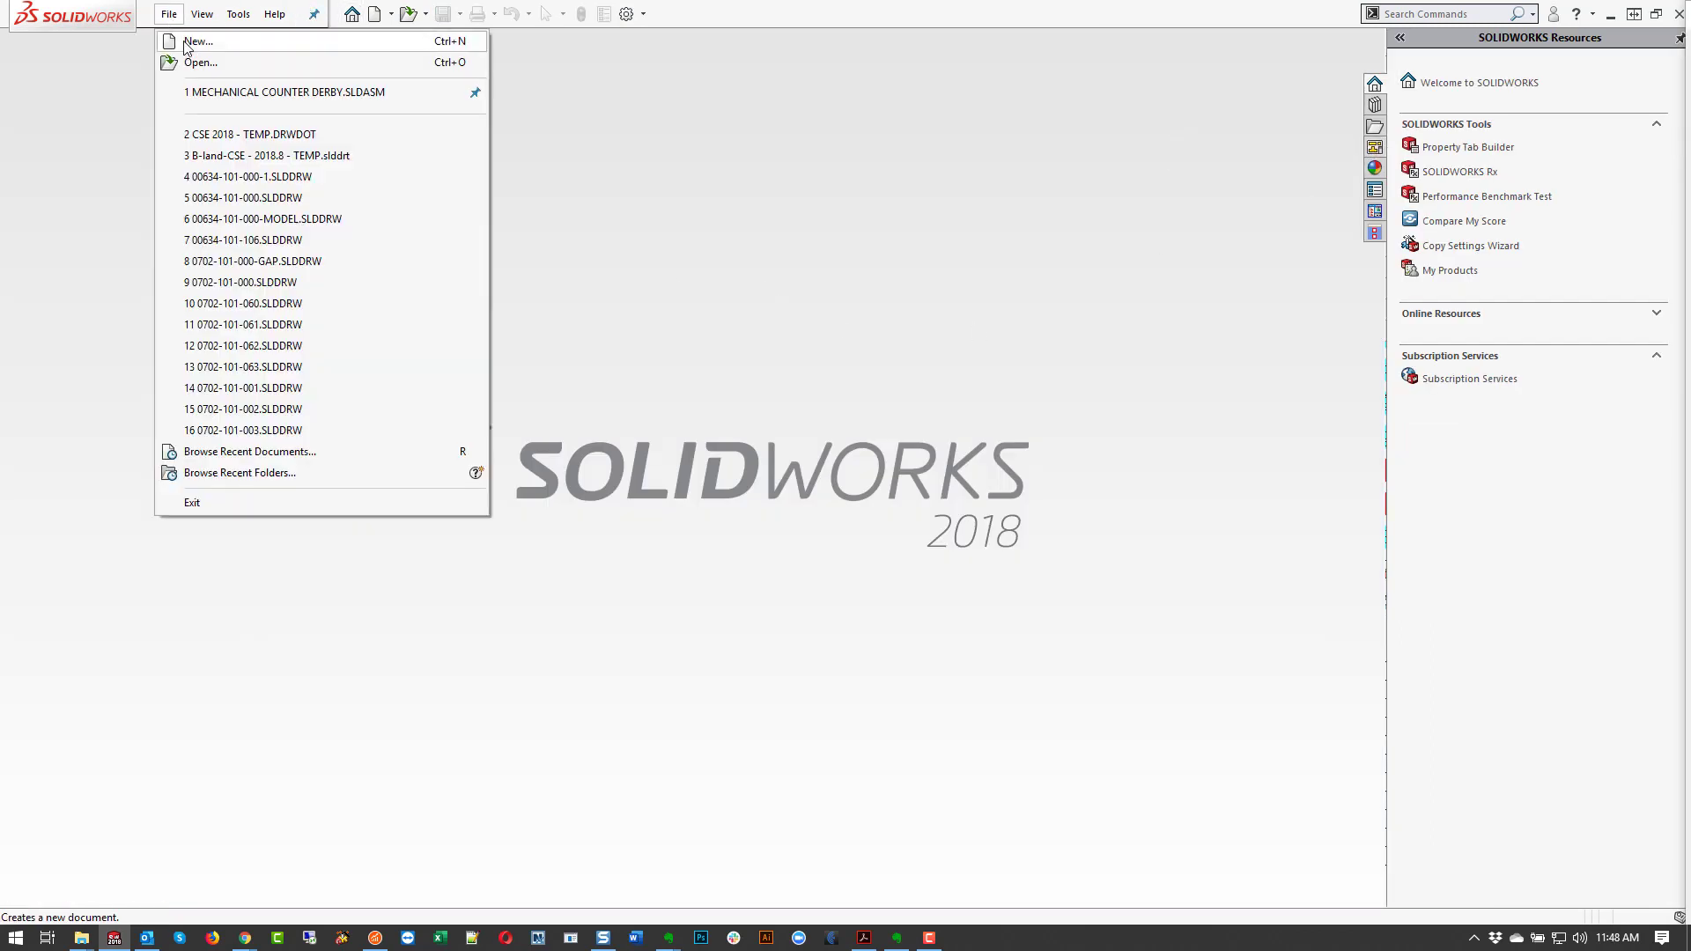
pyautogui.click(180, 37)
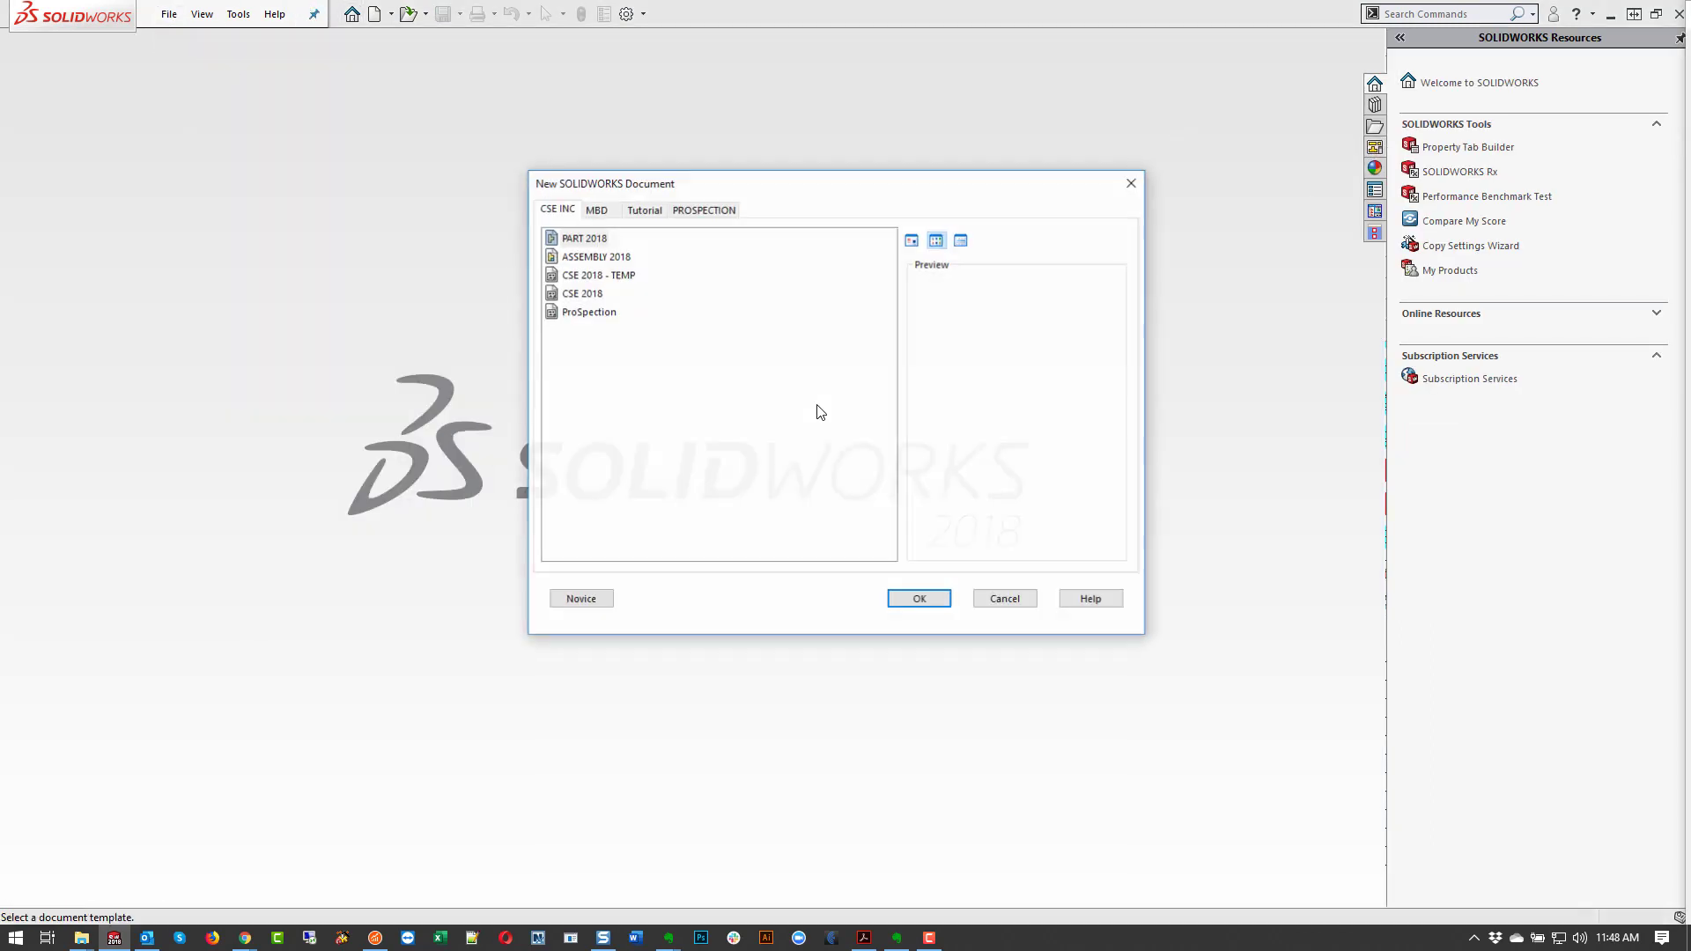
pyautogui.click(617, 276)
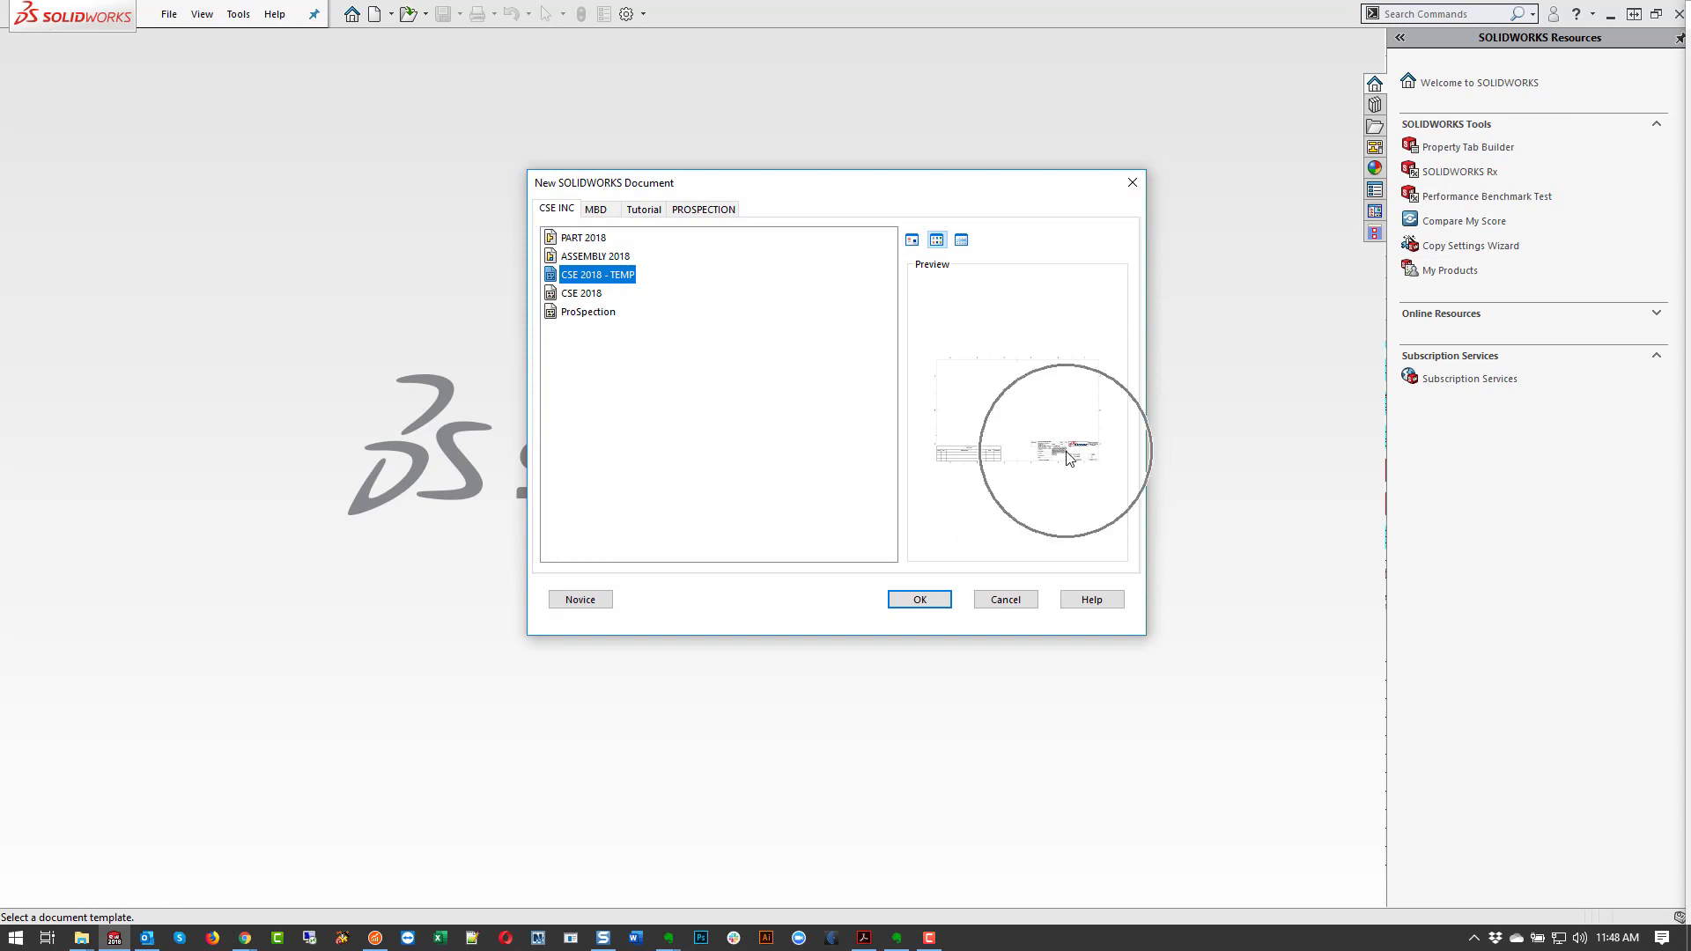